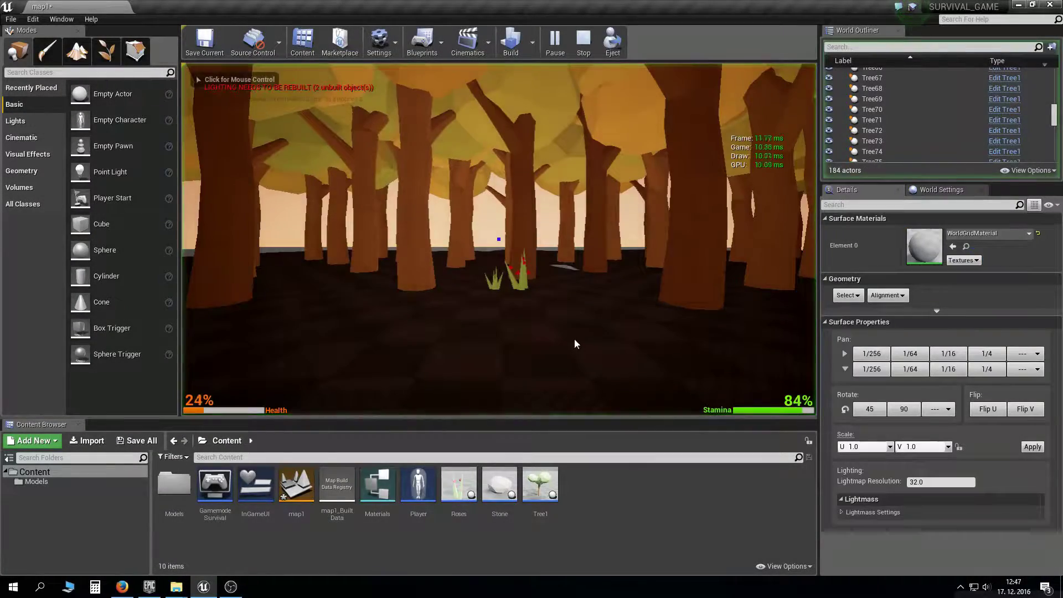
# - Play-test the forest level fullscreen, walking forward among the trees
pyautogui.press('F11')
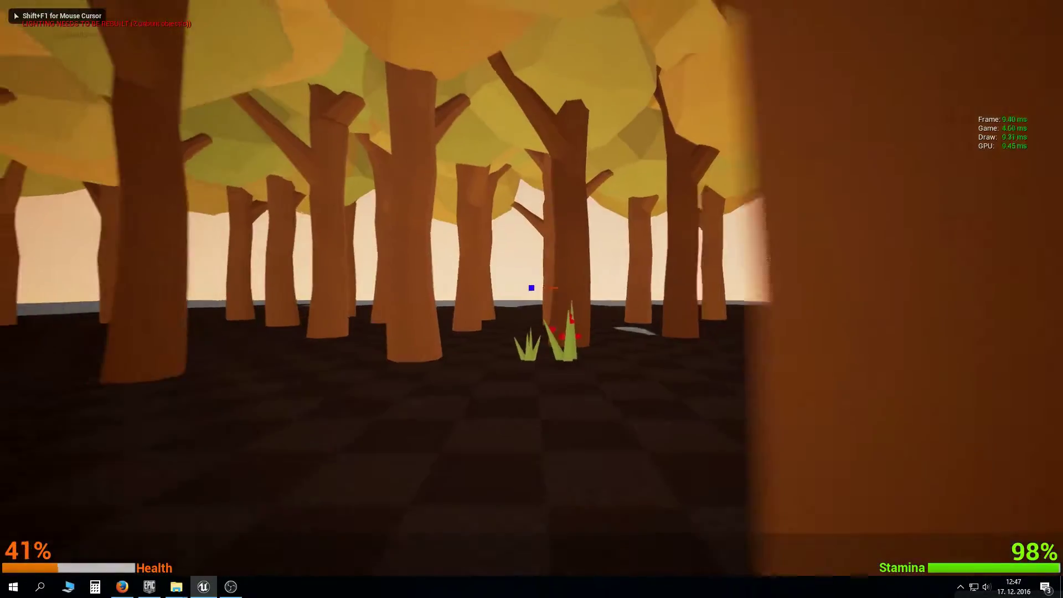
pyautogui.press('w')
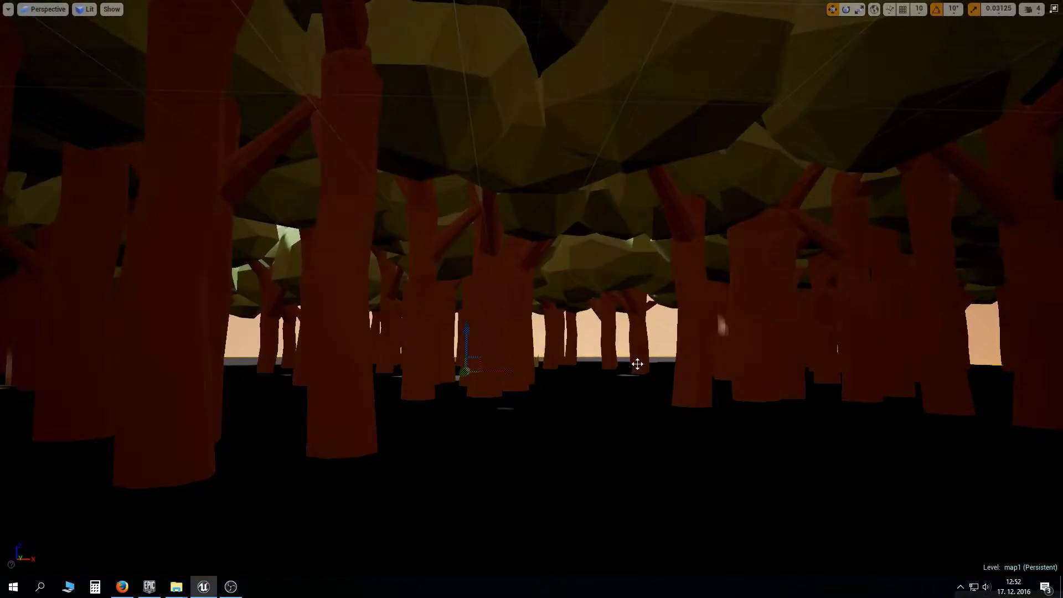
# - Run the level again, sprint to the forest edge, then walk back among the trees
pyautogui.hotkey('alt', 'p')
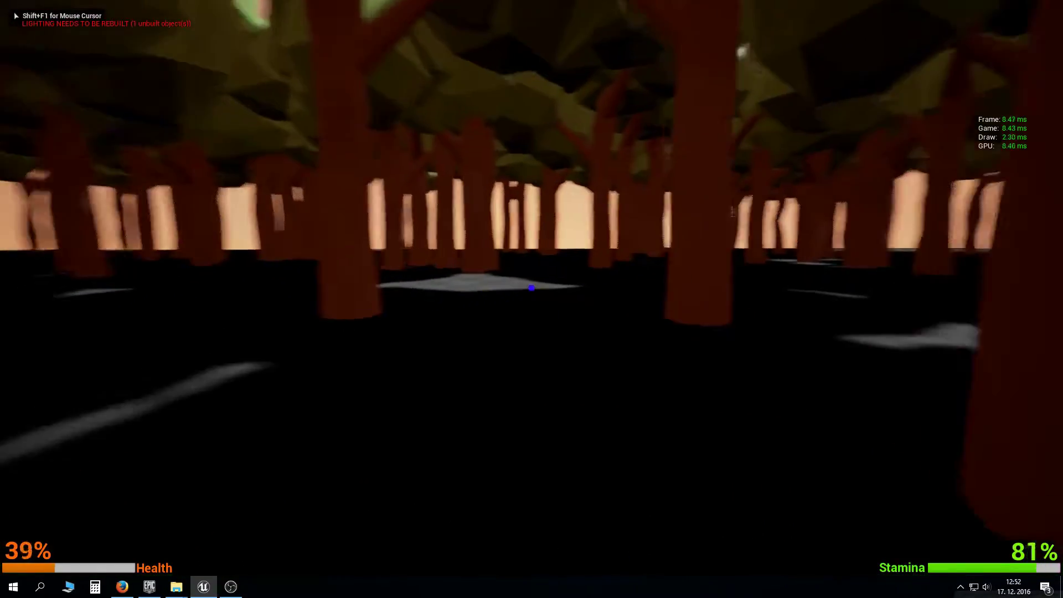
pyautogui.hotkey('shift', 'w')
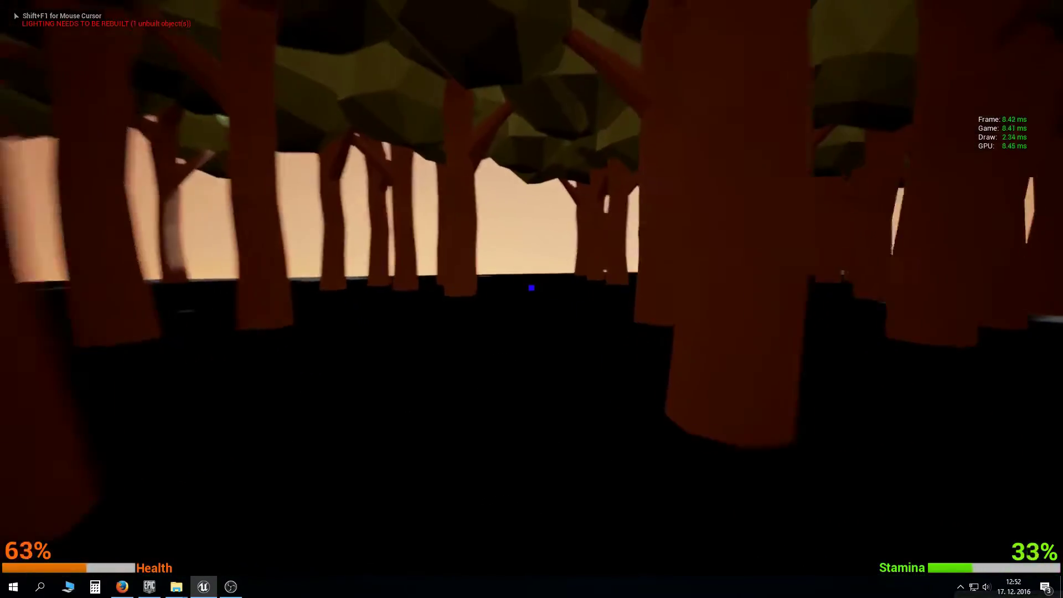
pyautogui.hotkey('shift', 'w')
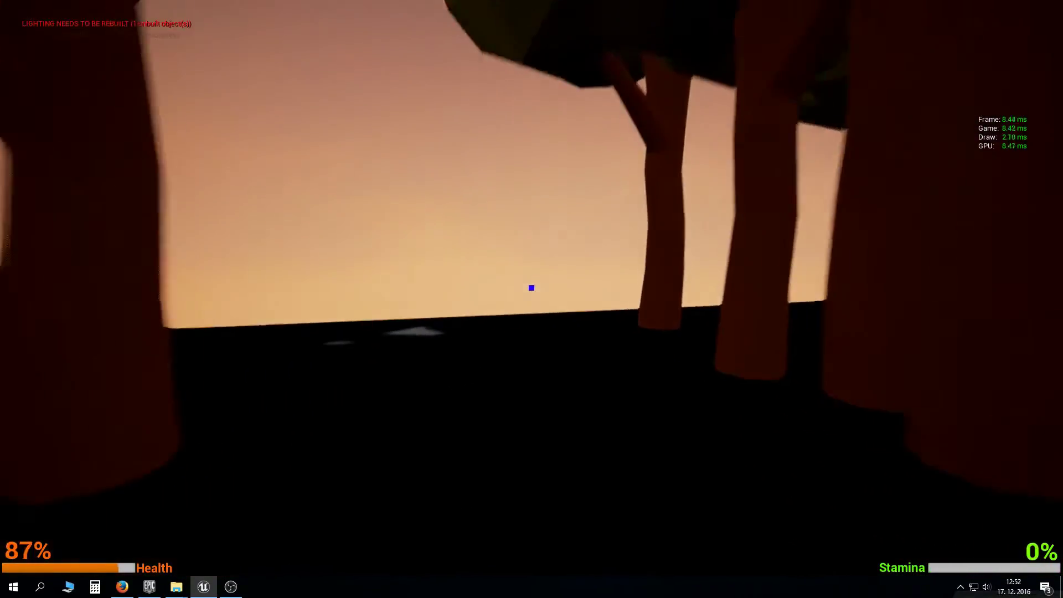
pyautogui.moveTo(531, 288)
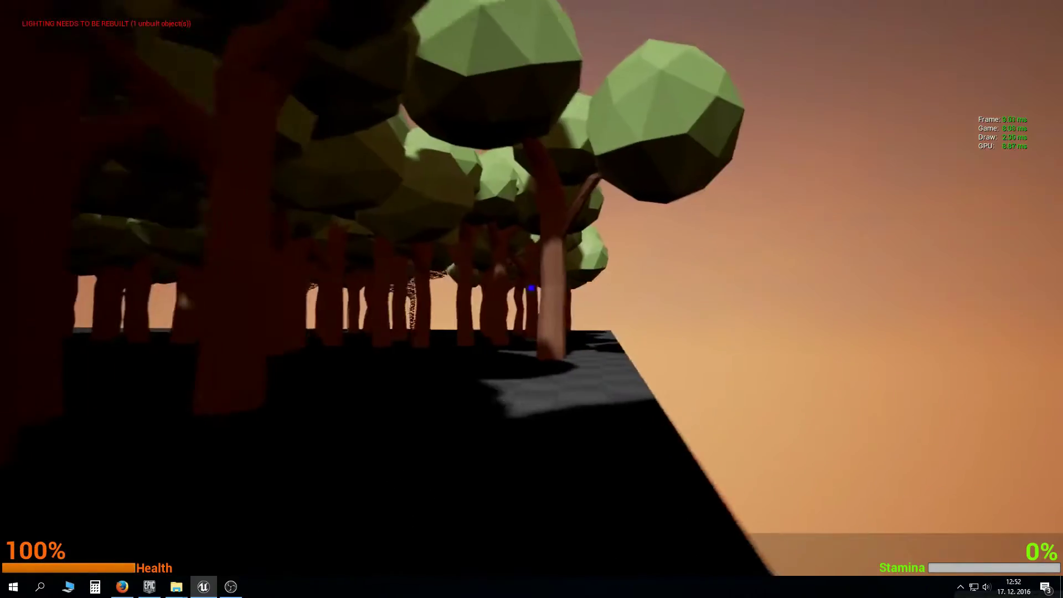
pyautogui.press('w')
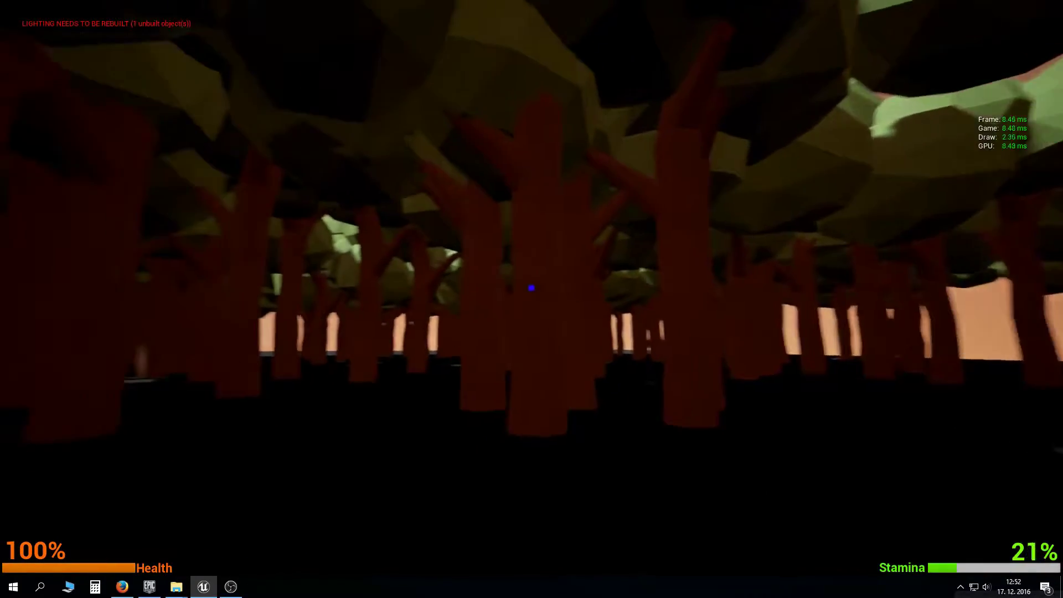
pyautogui.press('w')
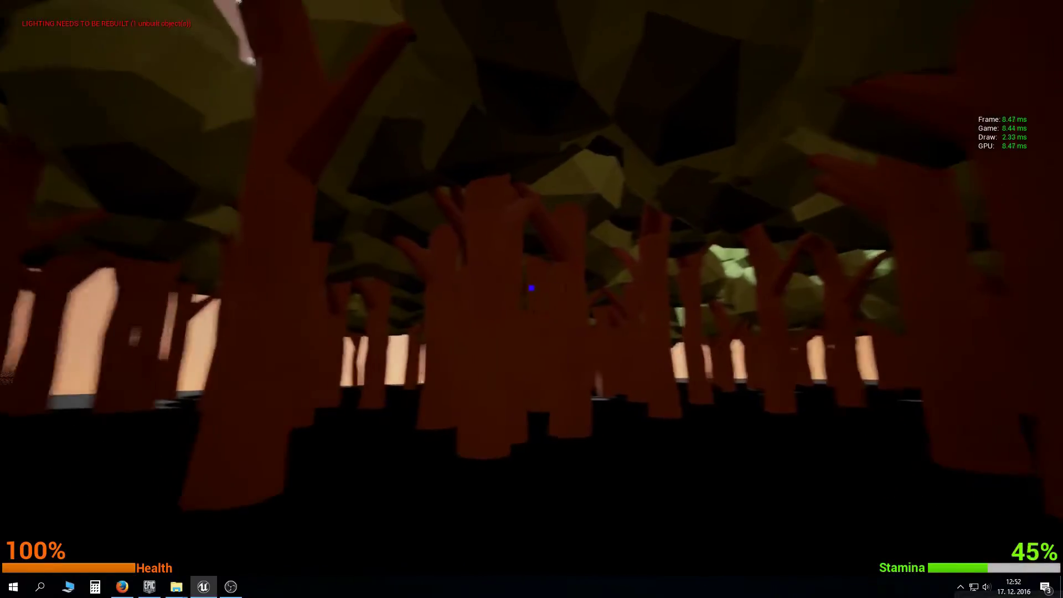
pyautogui.press('w')
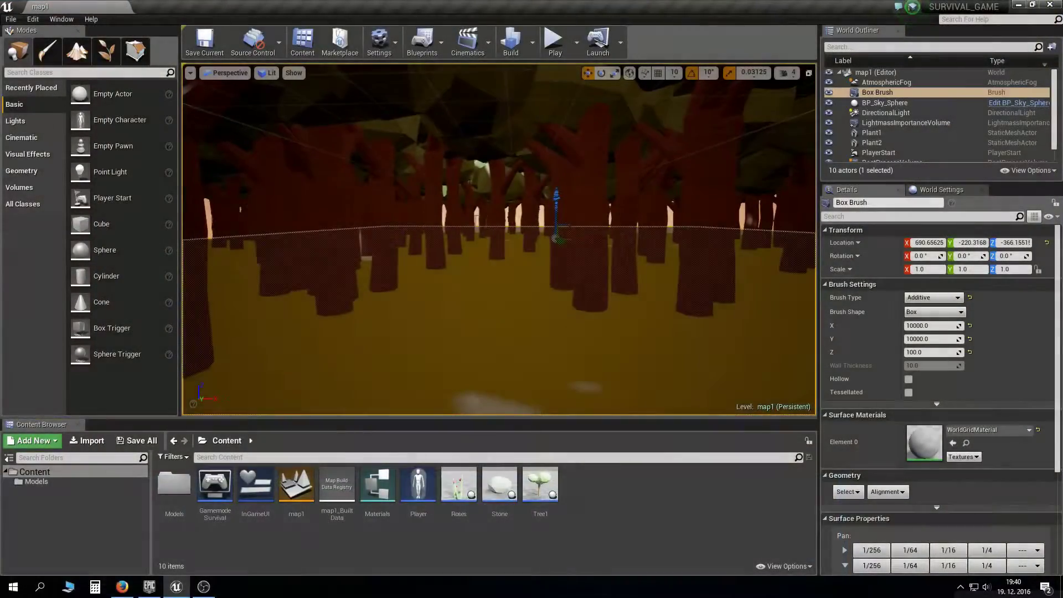
# - Open the Player blueprint from the Content Browser
pyautogui.click(247, 375)
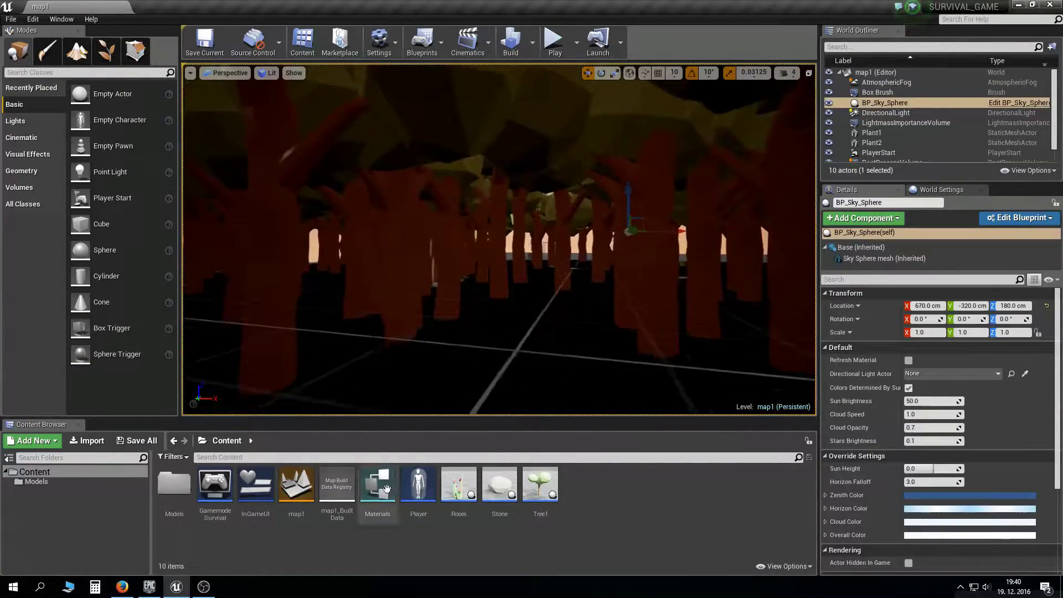
pyautogui.doubleClick(416, 494)
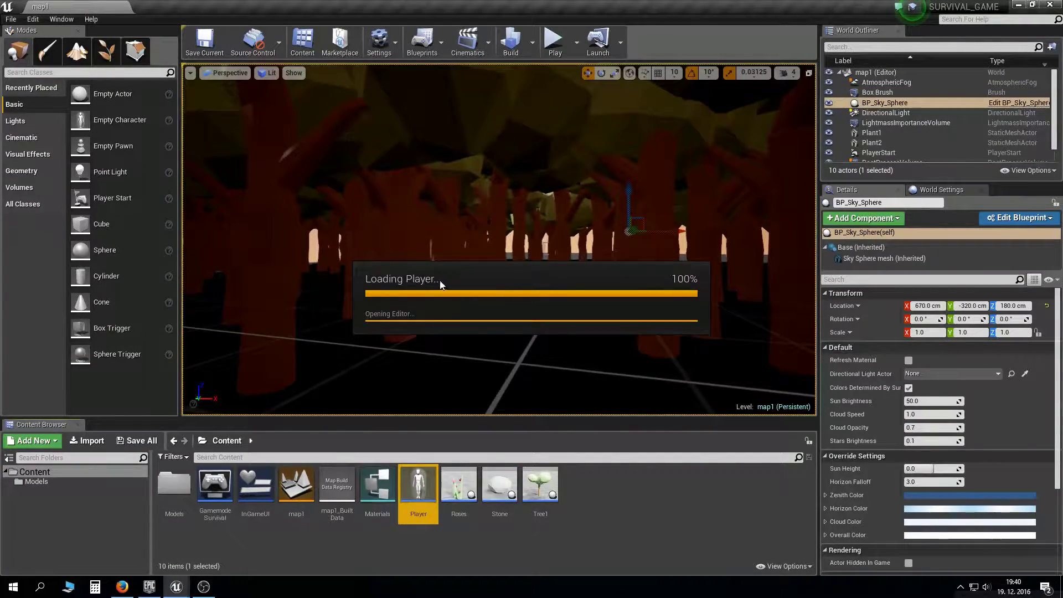
pyautogui.scroll(4, 479, 242)
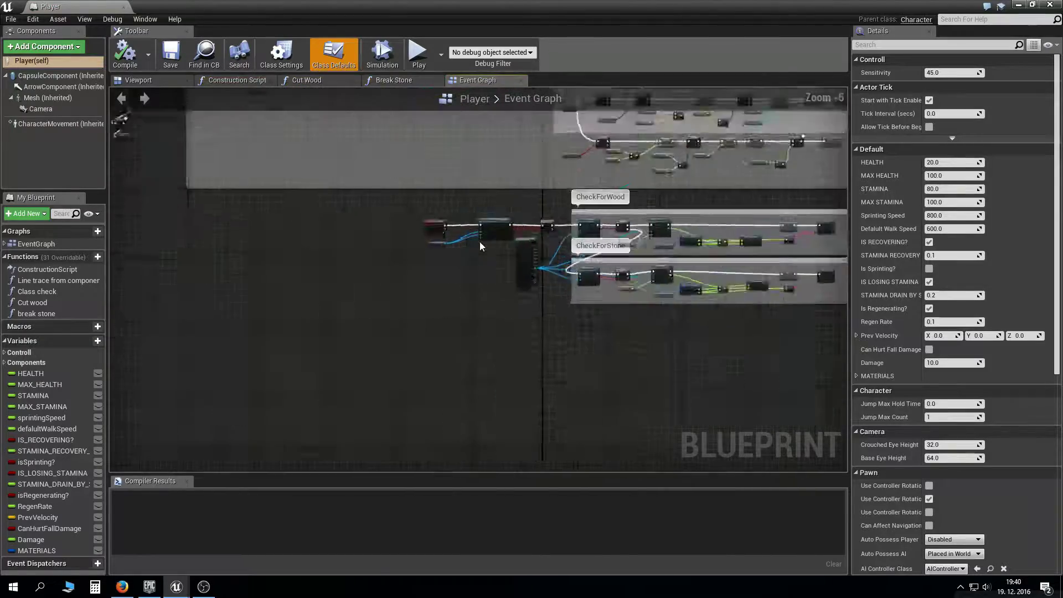
pyautogui.scroll(5, 479, 242)
# - Inspect the Line Trace From Components, CheckForWood and CheckForStone nodes in the Event Graph
pyautogui.click(531, 197)
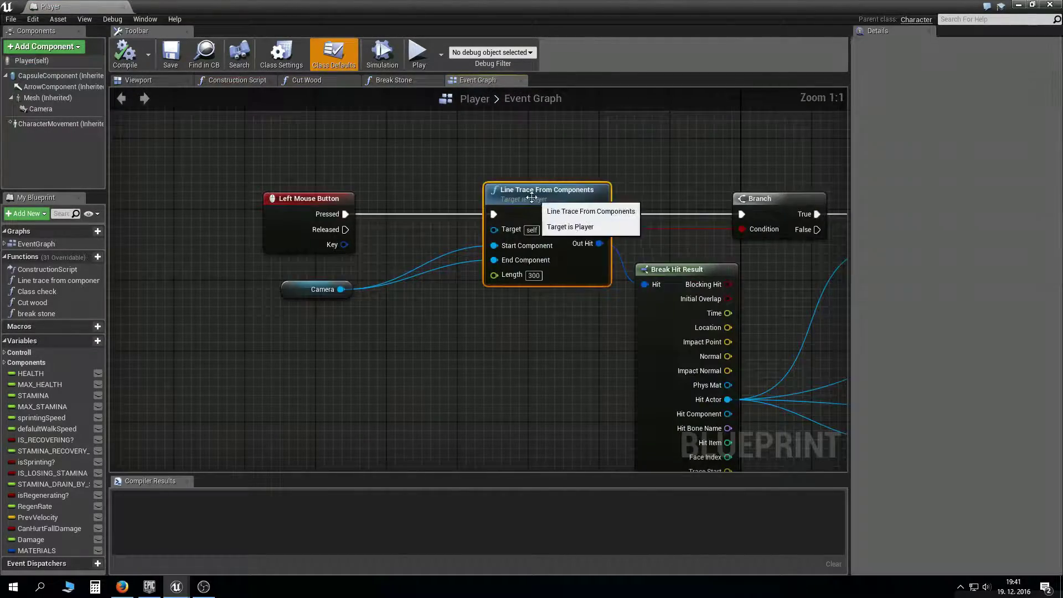
pyautogui.scroll(-2, 532, 197)
pyautogui.moveTo(797, 205); pyautogui.dragTo(463, 205, button='right')
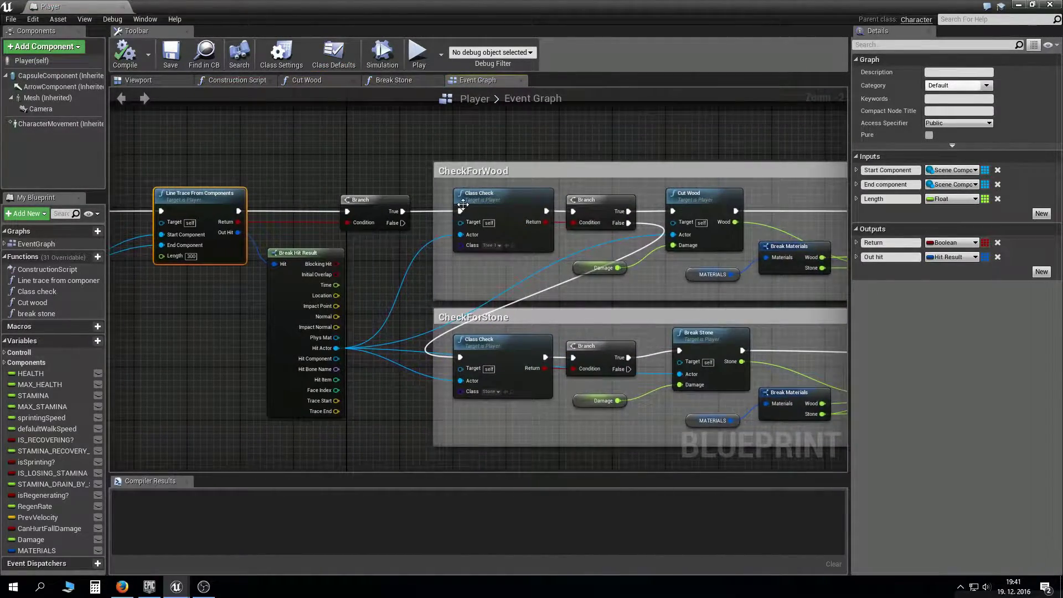
pyautogui.click(483, 249)
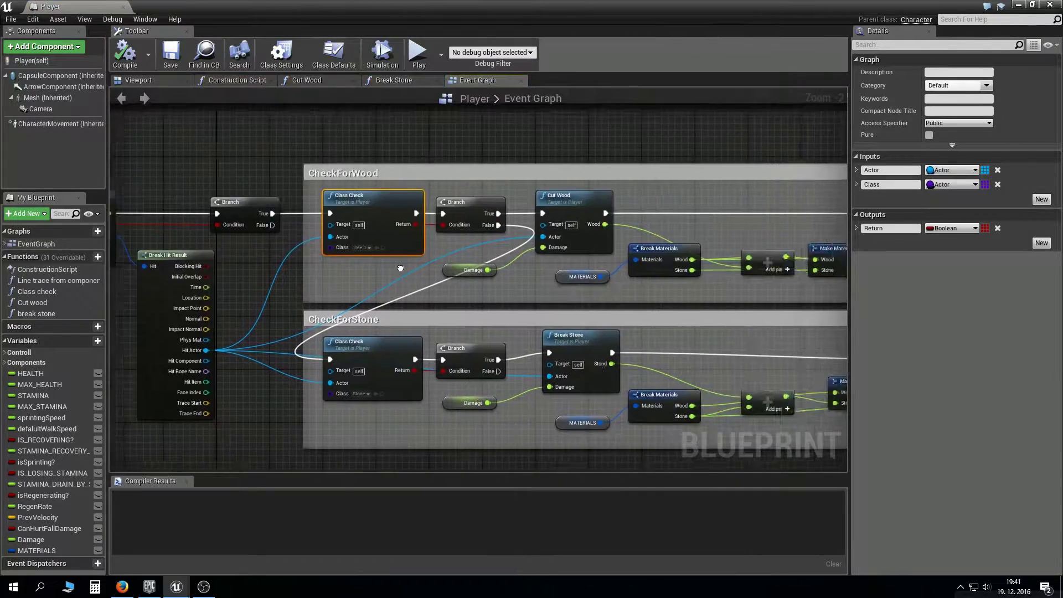
pyautogui.moveTo(514, 250); pyautogui.dragTo(817, 239, button='right')
pyautogui.moveTo(715, 330); pyautogui.dragTo(715, 326)
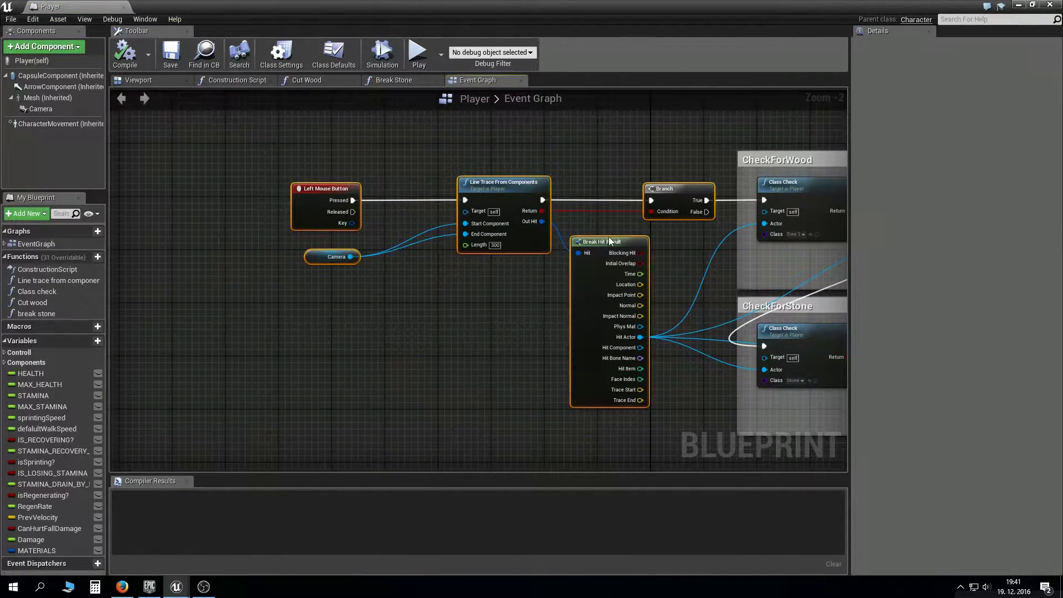
pyautogui.moveTo(681, 241); pyautogui.dragTo(559, 293, button='right')
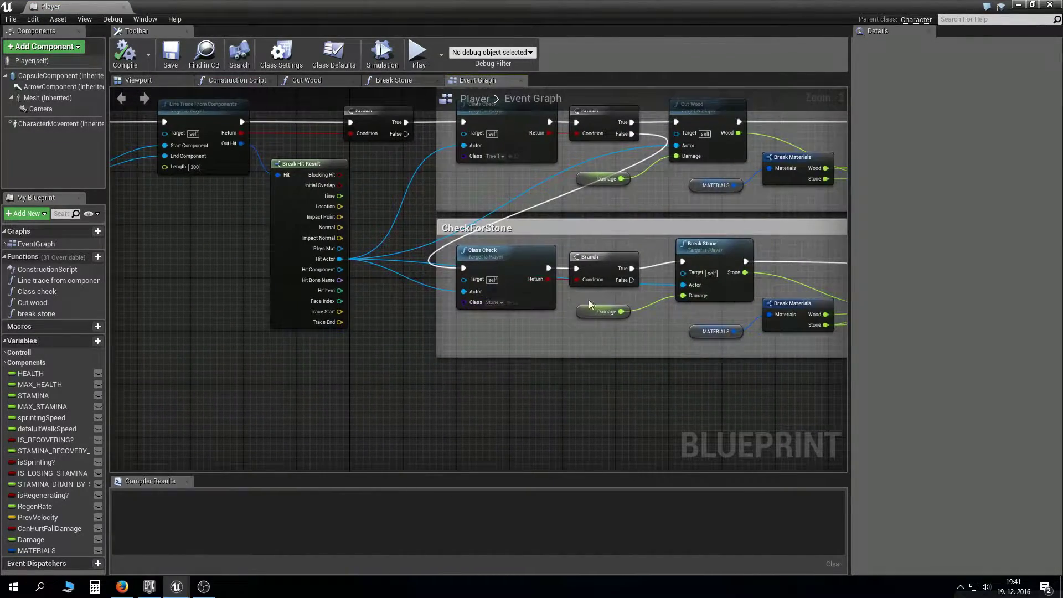
pyautogui.scroll(2, 603, 221)
# - Add a Cast To InstancedStaticMeshComponent node off the stone Branch's False output
pyautogui.moveTo(345, 357); pyautogui.dragTo(347, 358)
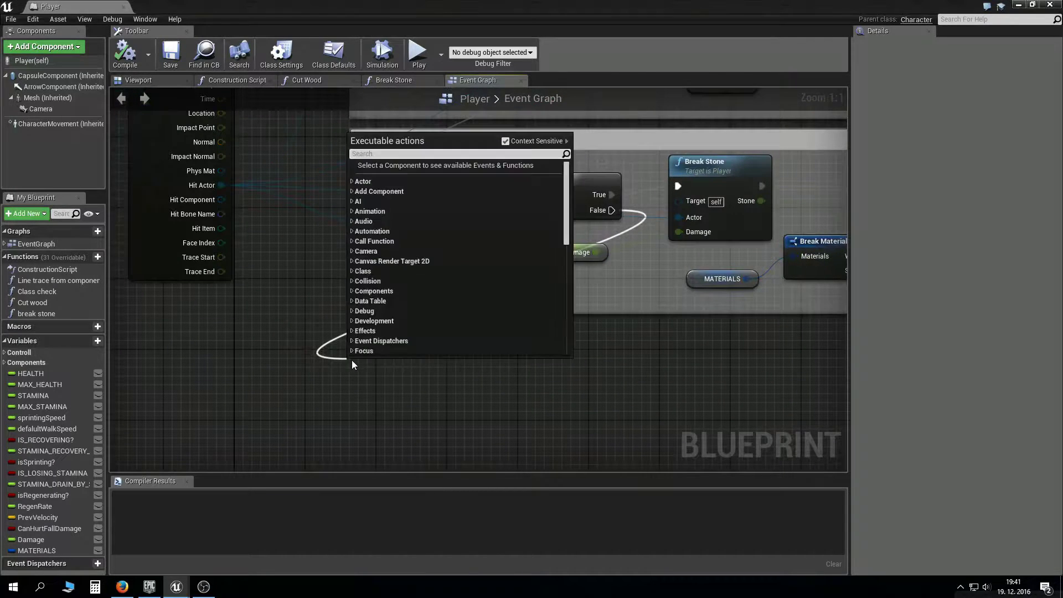
pyautogui.click(304, 394)
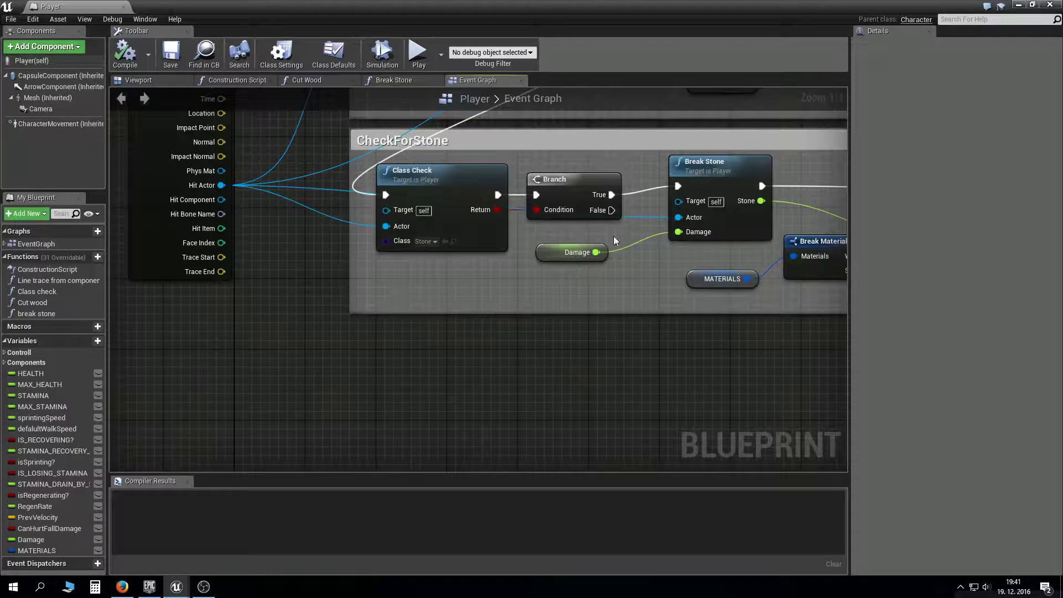
pyautogui.moveTo(611, 217); pyautogui.dragTo(431, 365)
pyautogui.write('cast')
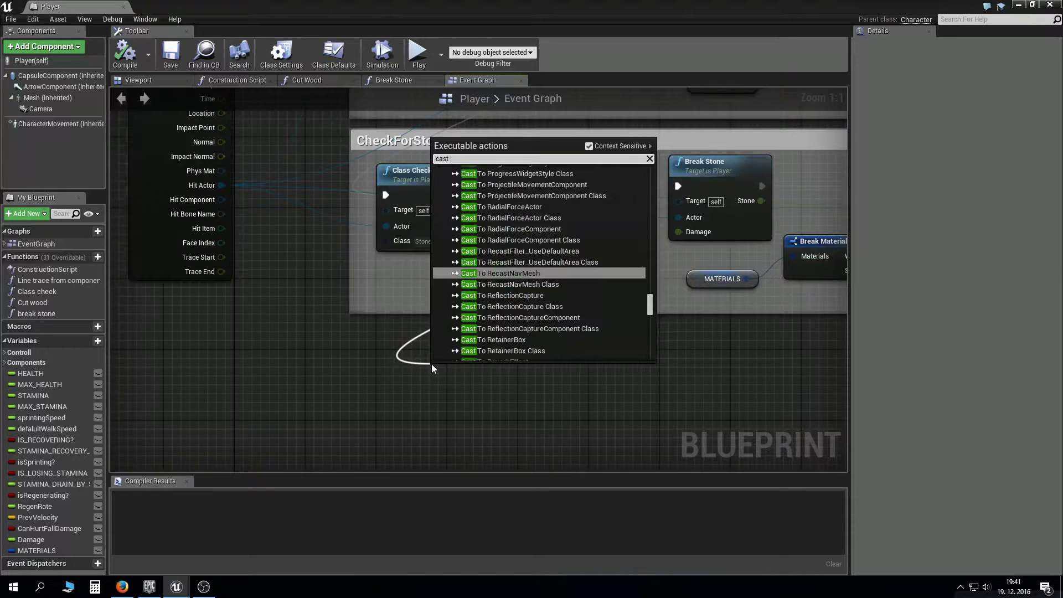
pyautogui.write(' to instanced')
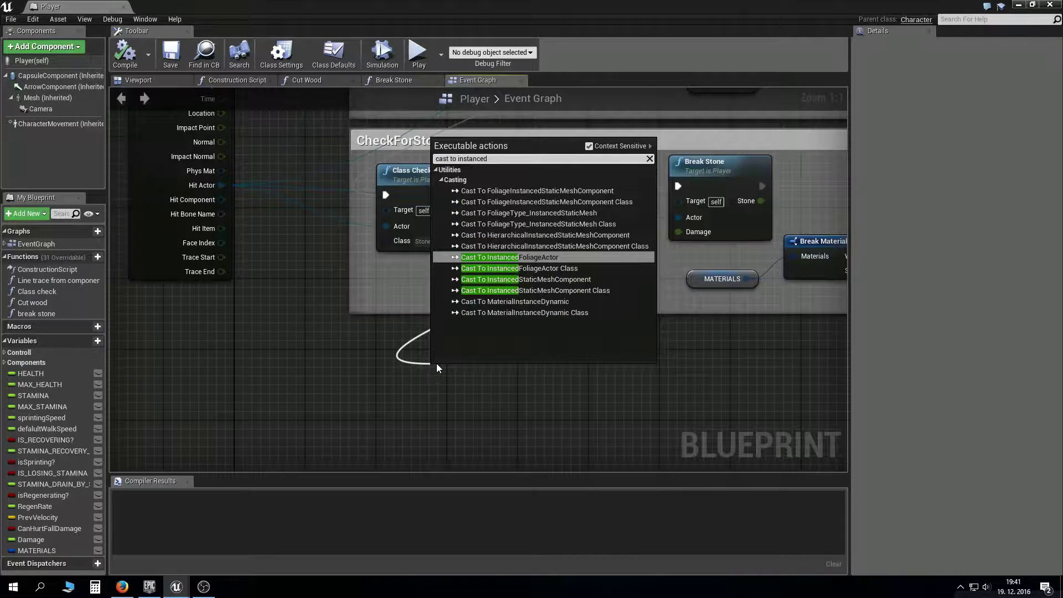
pyautogui.click(563, 279)
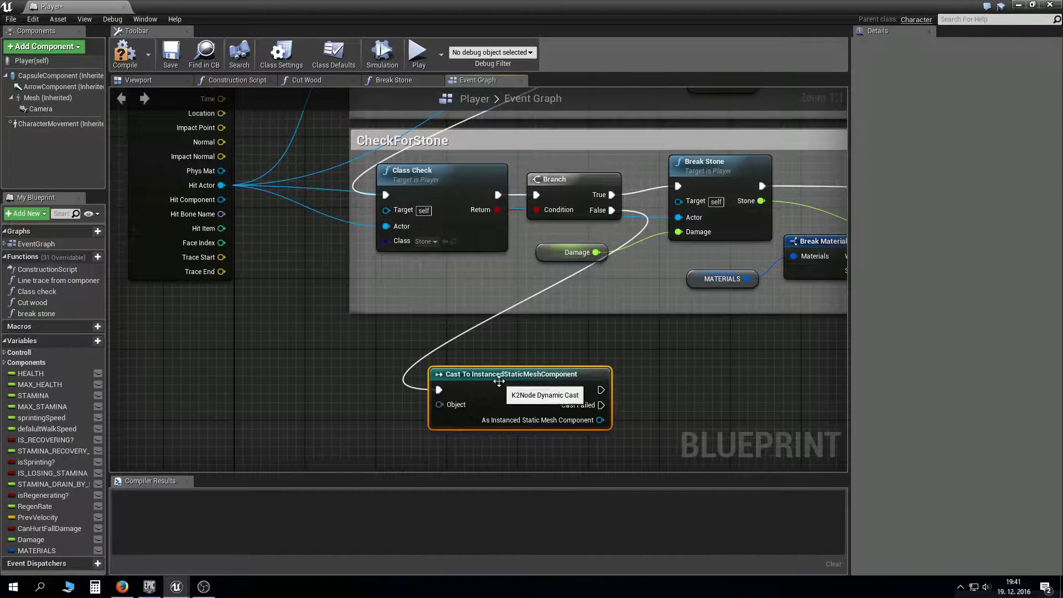
pyautogui.moveTo(627, 301); pyautogui.dragTo(536, 391, button='right')
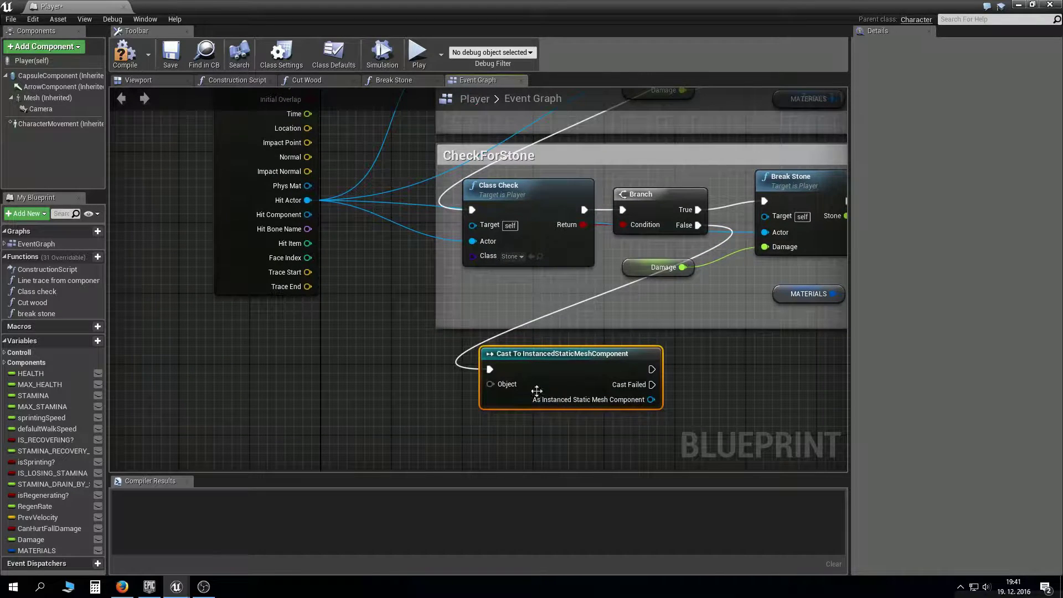
pyautogui.click(350, 386)
pyautogui.moveTo(594, 401); pyautogui.dragTo(498, 377, button='right')
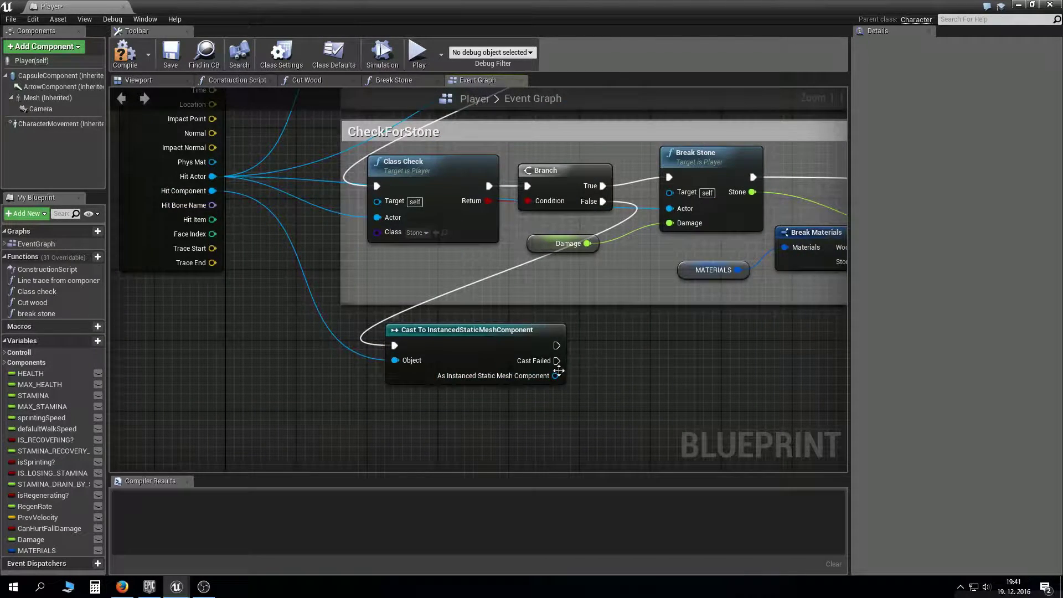
# - Feed the cast component into Get Object Name and Print String, run after a successful cast
pyautogui.moveTo(615, 406); pyautogui.dragTo(622, 403)
pyautogui.write('get name')
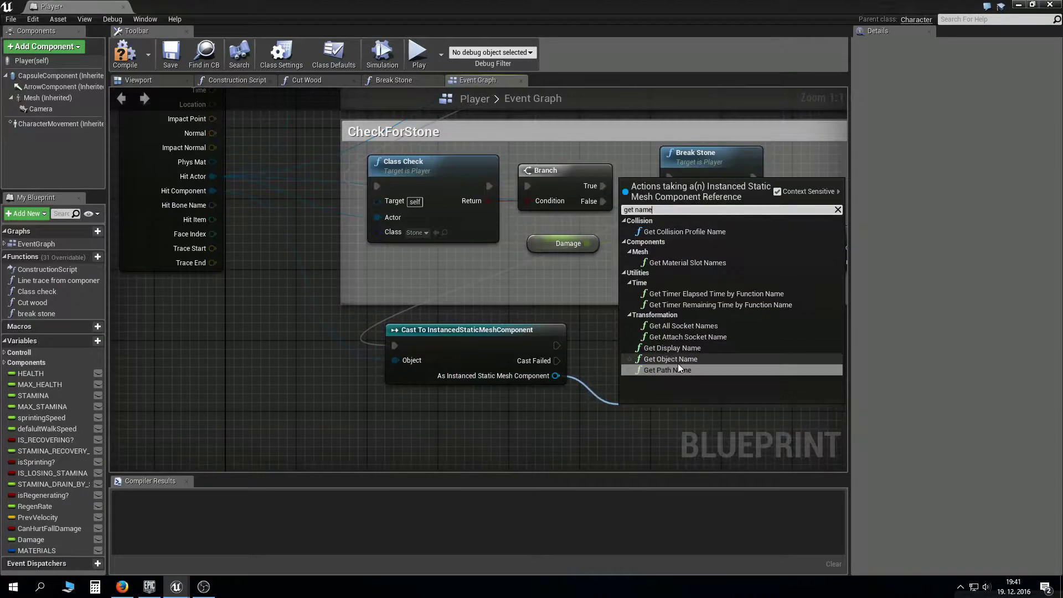
pyautogui.click(675, 360)
pyautogui.moveTo(707, 428); pyautogui.dragTo(647, 406, button='right')
pyautogui.moveTo(652, 403)
pyautogui.mouseDown()
pyautogui.moveTo(700, 375)
pyautogui.moveTo(725, 322)
pyautogui.mouseUp()
pyautogui.write('print')
pyautogui.press('Return')
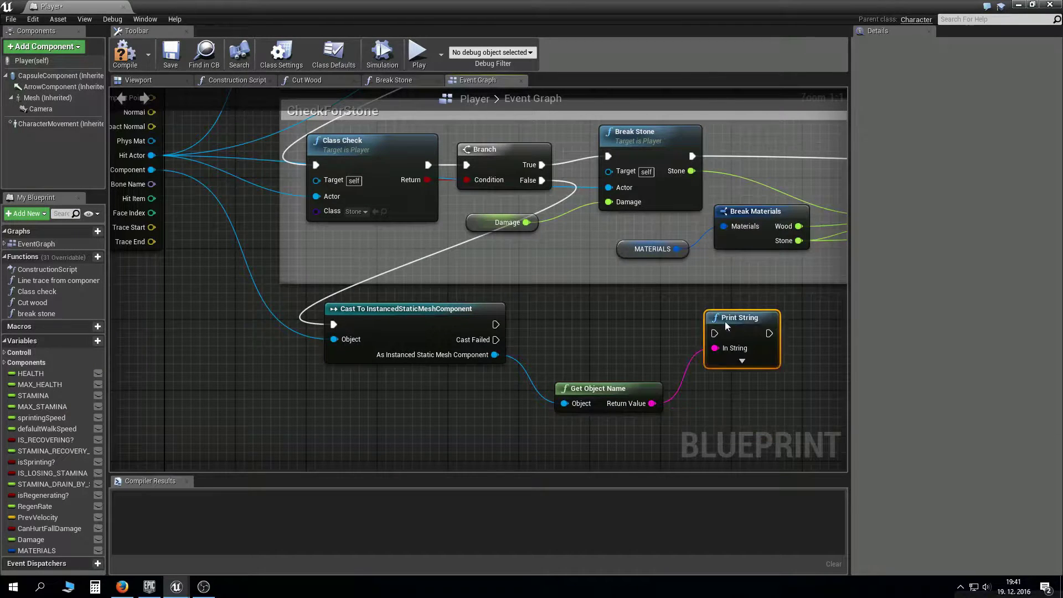
pyautogui.moveTo(495, 324); pyautogui.dragTo(714, 333)
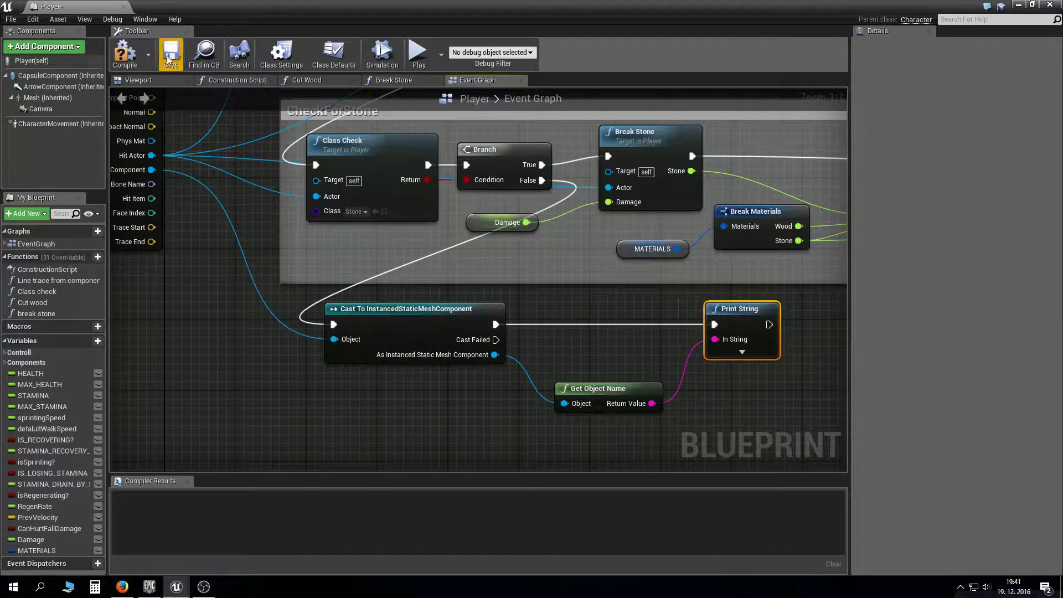
# - Play-test the level fullscreen, walking toward a tree, then stop
pyautogui.click(1049, 5)
pyautogui.click(553, 40)
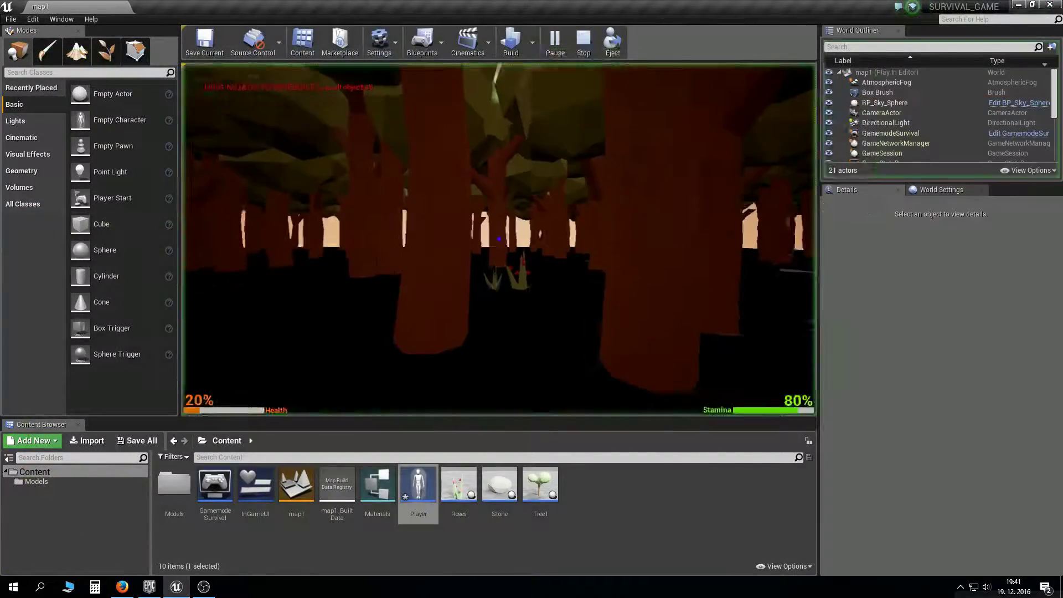
pyautogui.press('F11')
pyautogui.press('w')
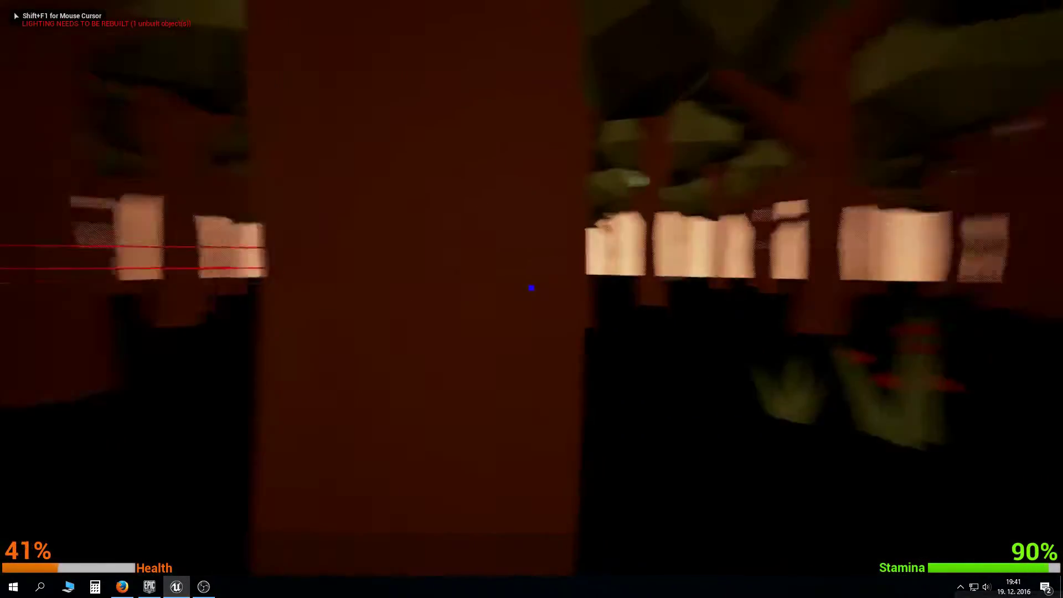
pyautogui.press('F11')
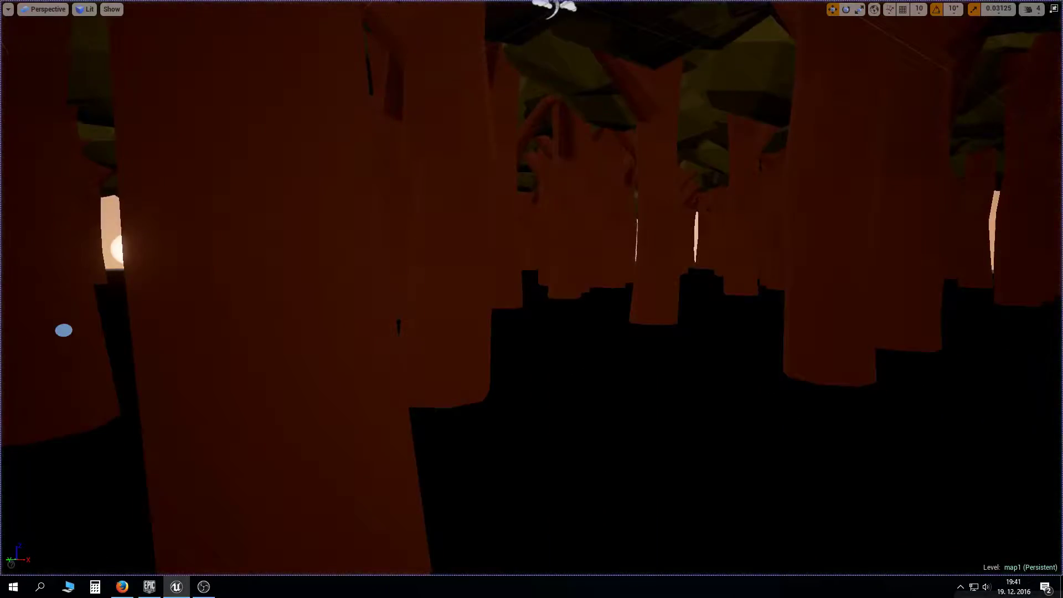
pyautogui.press('Escape')
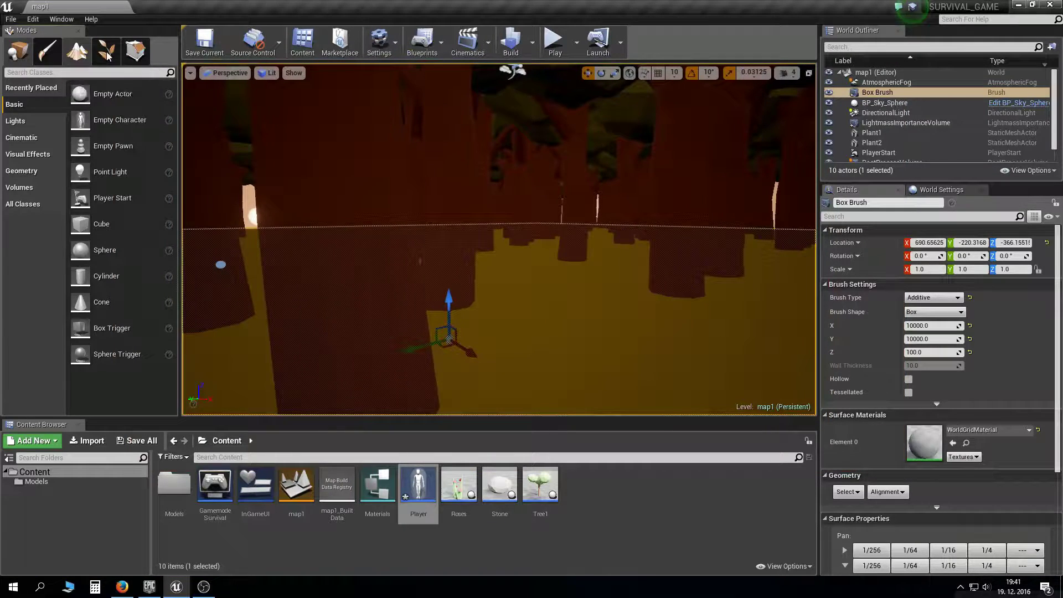
# - Select the LowPolyTree foliage type in Foliage mode and play-test the forest again
pyautogui.click(107, 52)
pyautogui.click(13, 212)
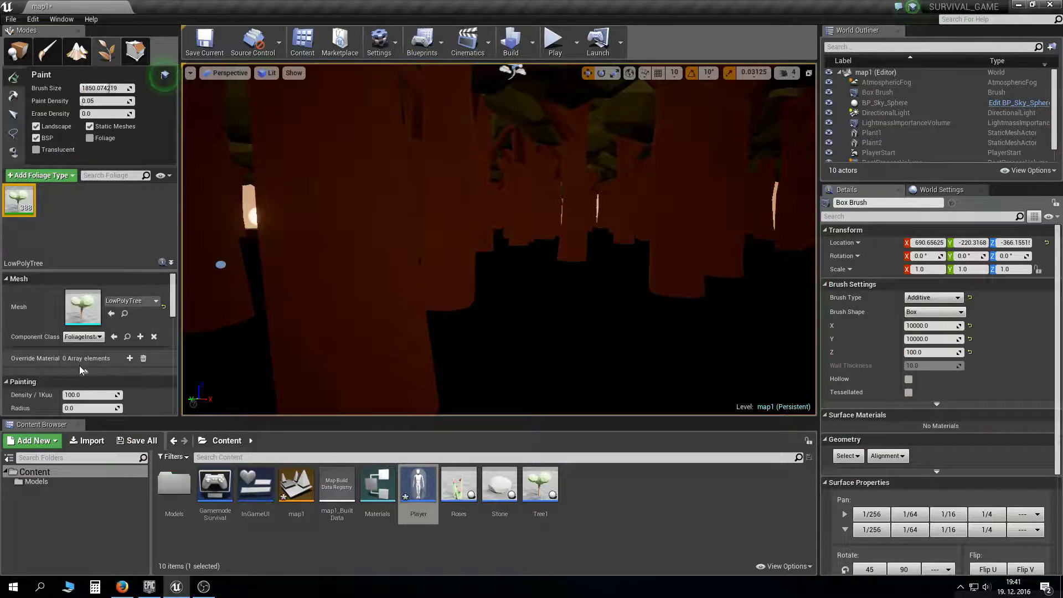
pyautogui.scroll(-5, 75, 365)
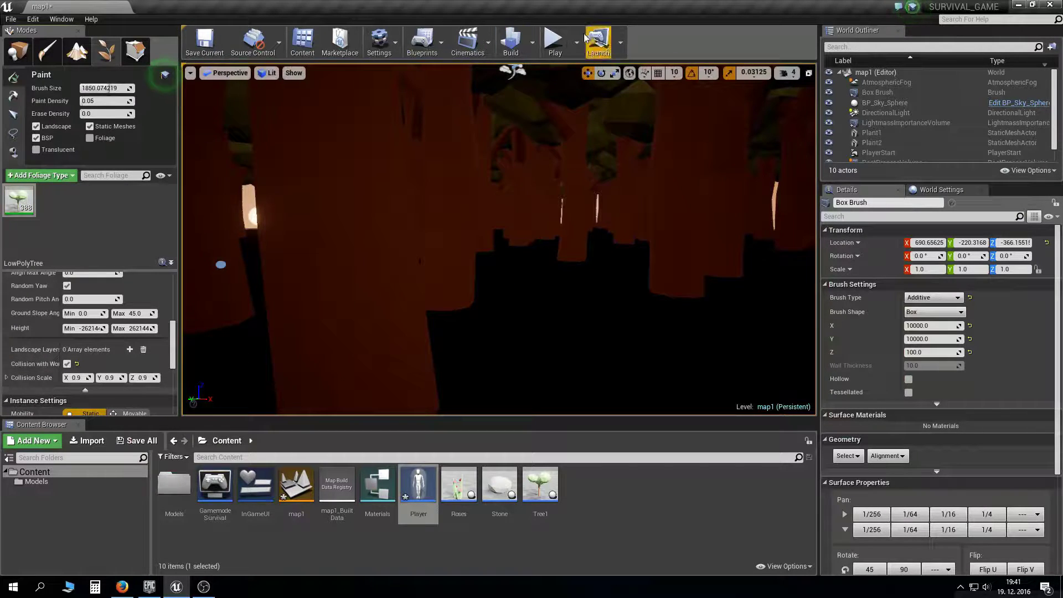
pyautogui.click(555, 43)
pyautogui.press('F11')
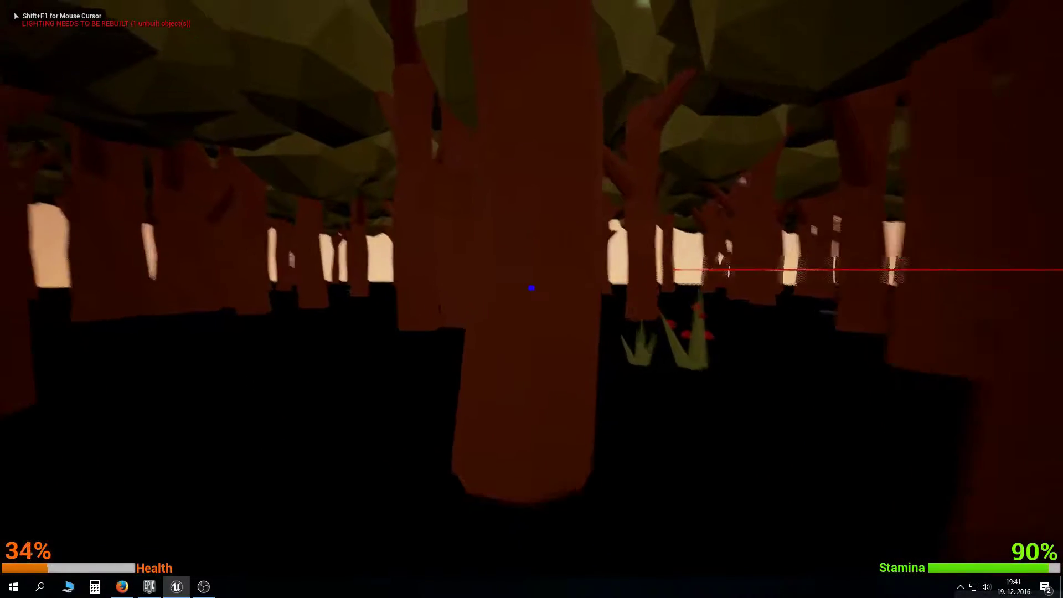
pyautogui.press('w')
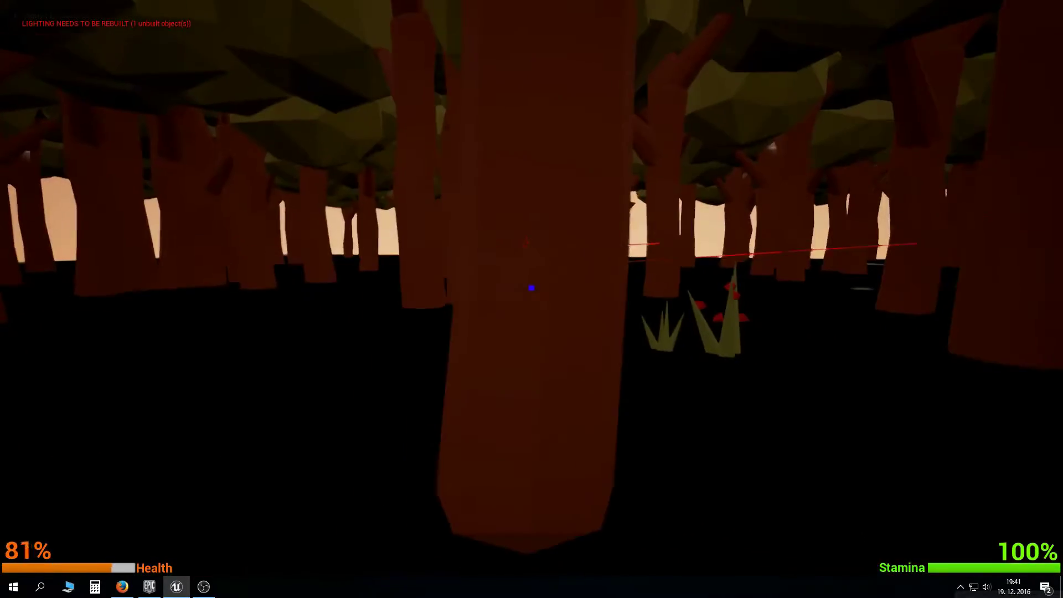
pyautogui.press('Escape')
pyautogui.press('F11')
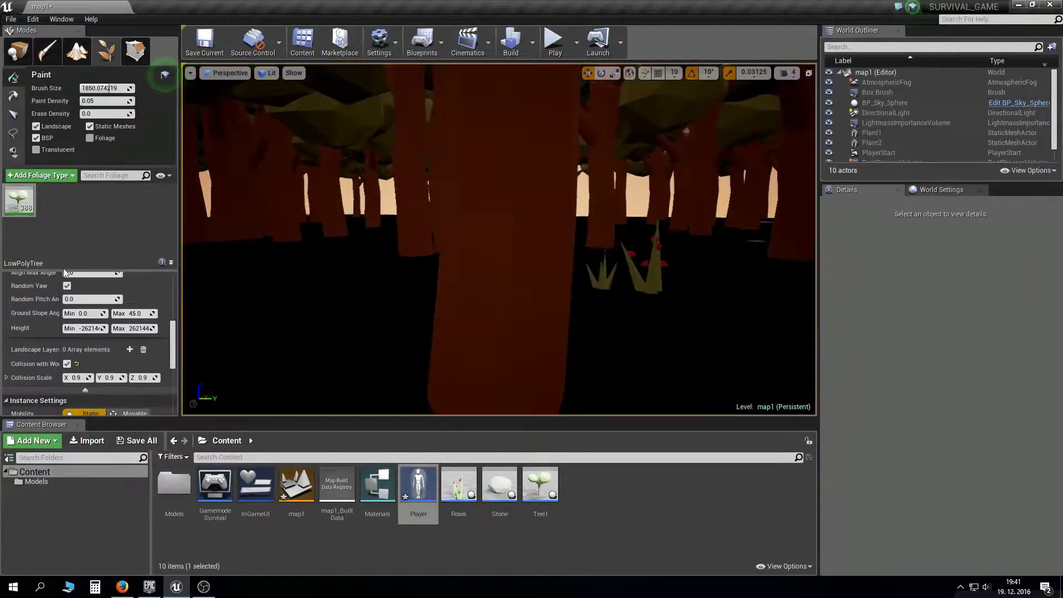
# - Set the LowPolyTree foliage Collision Presets to BlockAll
pyautogui.scroll(-2, 95, 325)
pyautogui.scroll(-1, 97, 346)
pyautogui.scroll(-2, 97, 347)
pyautogui.click(96, 345)
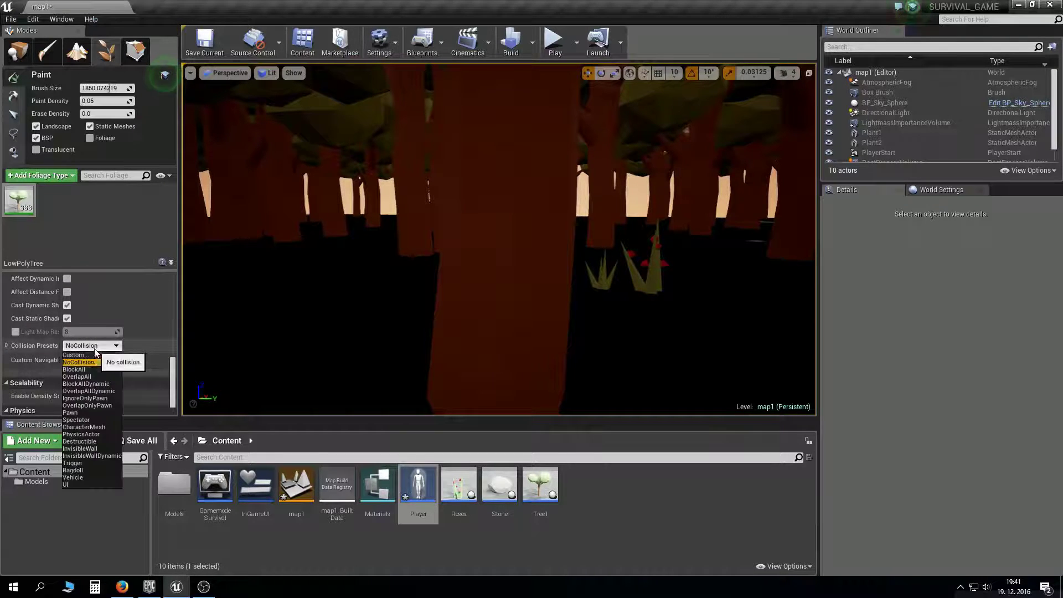
pyautogui.click(91, 369)
# - Play-test fullscreen, walking into the trees and firing traces at several trees
pyautogui.click(554, 43)
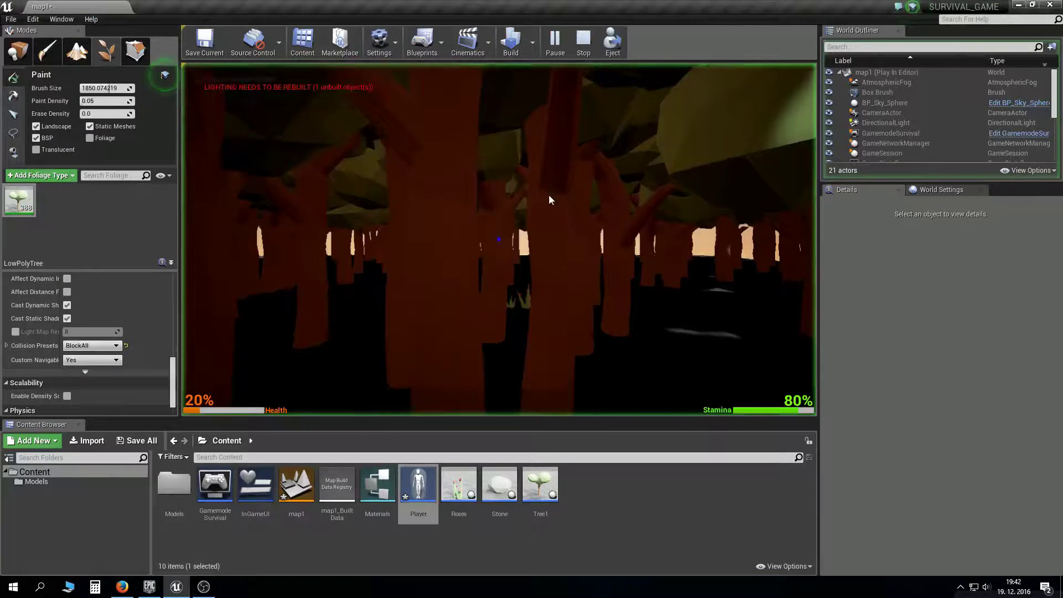
pyautogui.press('F11')
pyautogui.click(549, 197)
pyautogui.press('w')
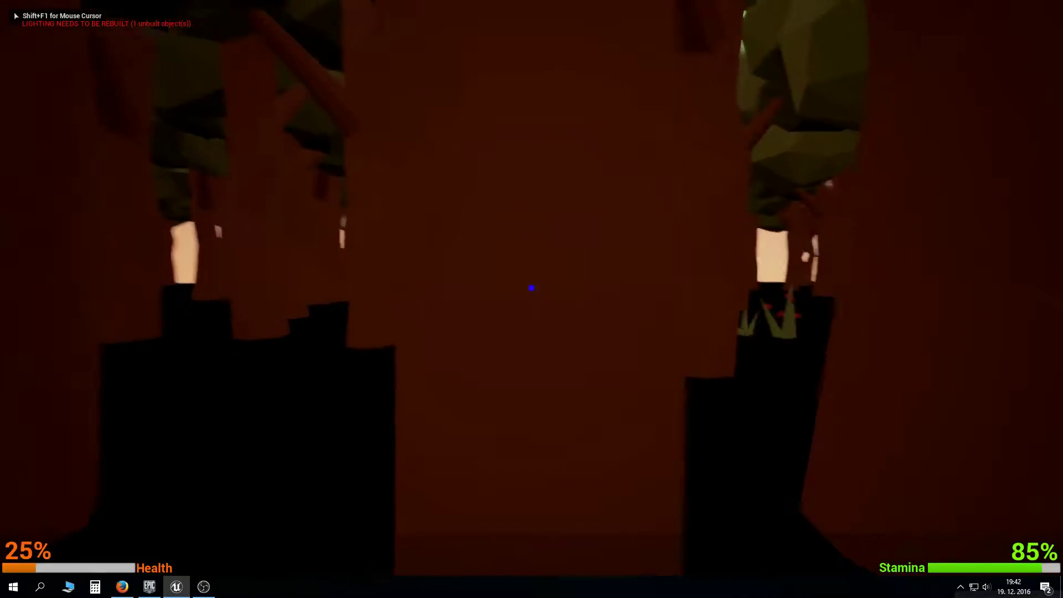
pyautogui.click(532, 288)
pyautogui.click(531, 288)
pyautogui.click(531, 287)
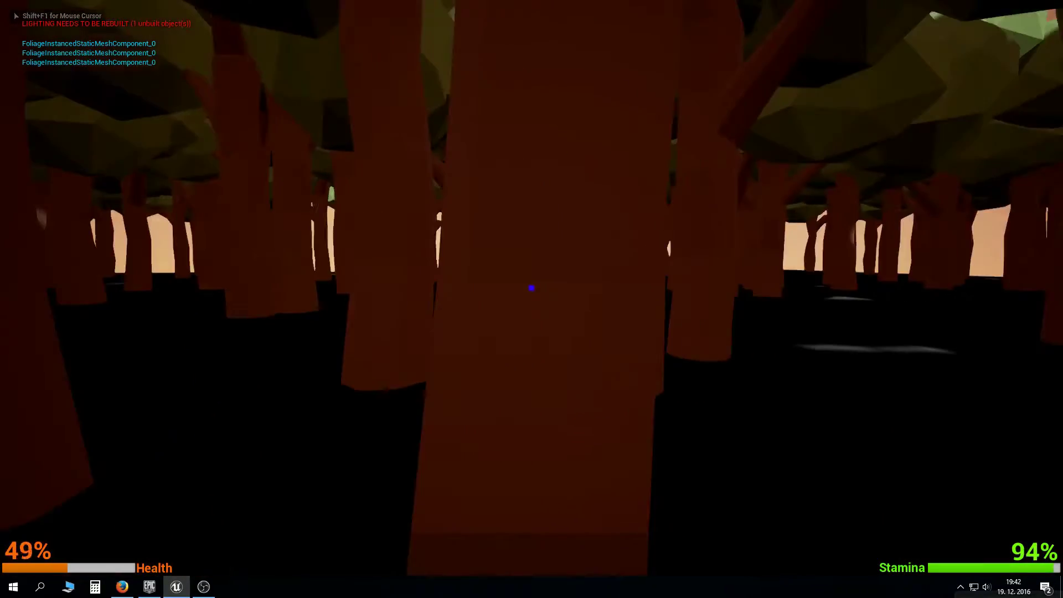
pyautogui.click(532, 288)
pyautogui.click(531, 287)
pyautogui.click(531, 288)
pyautogui.click(532, 288)
pyautogui.click(531, 288)
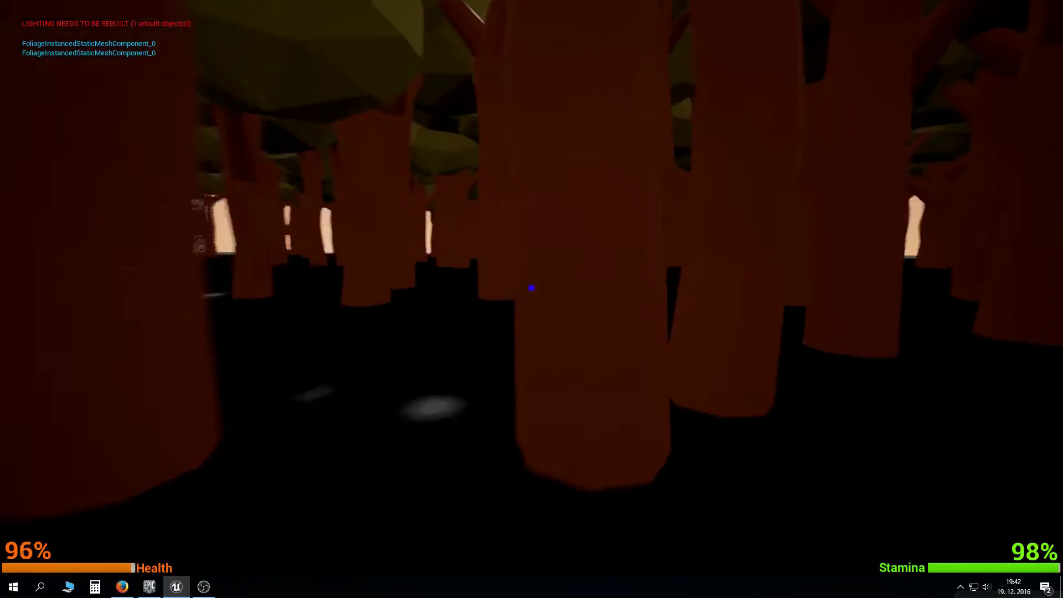
pyautogui.click(532, 287)
pyautogui.click(531, 287)
pyautogui.press('Escape')
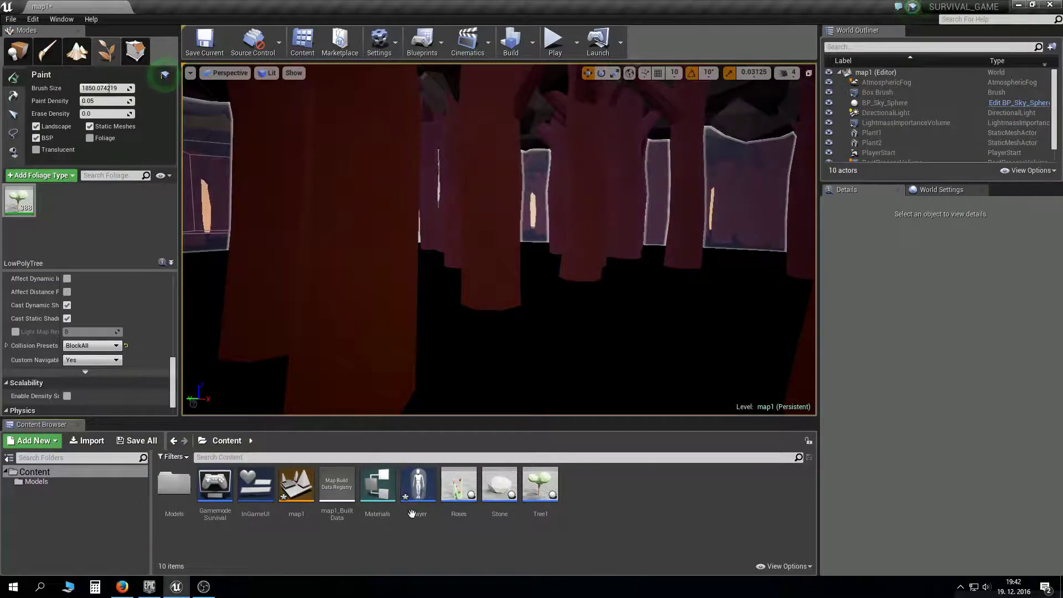
# - Open the Player blueprint and add a string equality node off the Get Object Name output
pyautogui.doubleClick(411, 513)
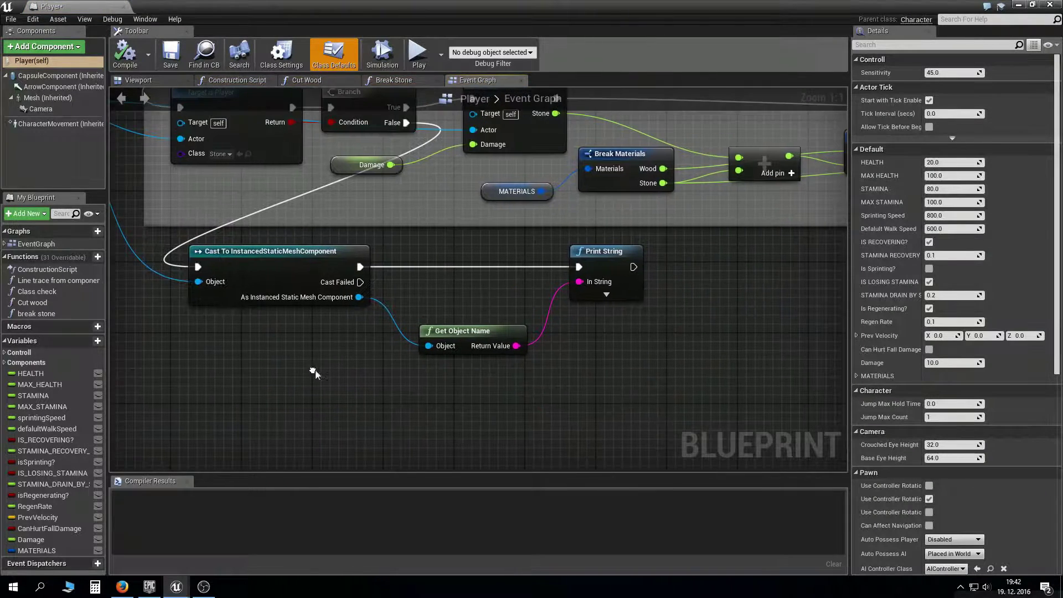
pyautogui.click(586, 257)
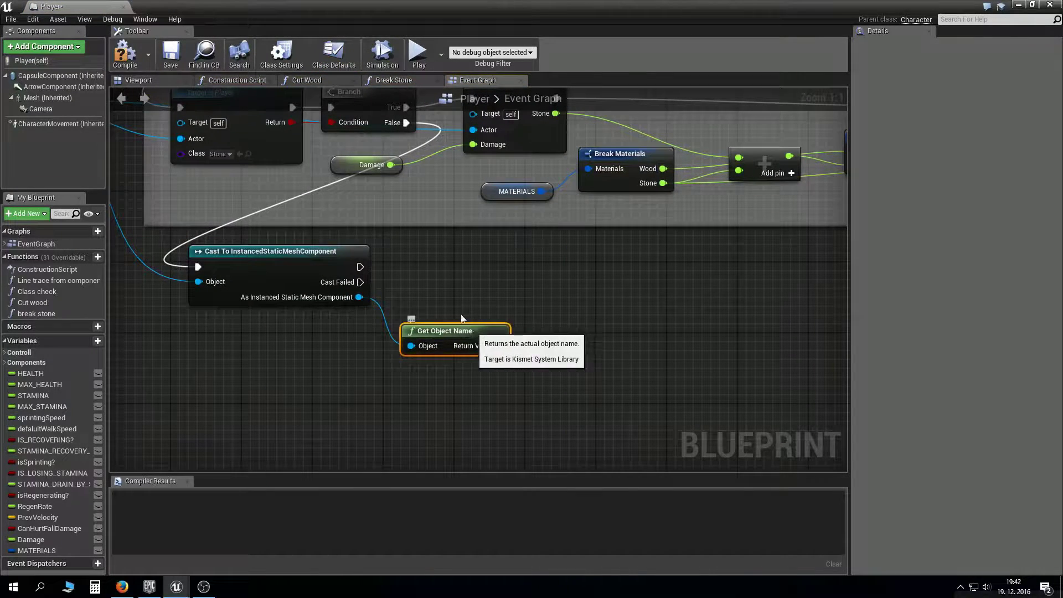
pyautogui.moveTo(498, 345); pyautogui.dragTo(540, 337)
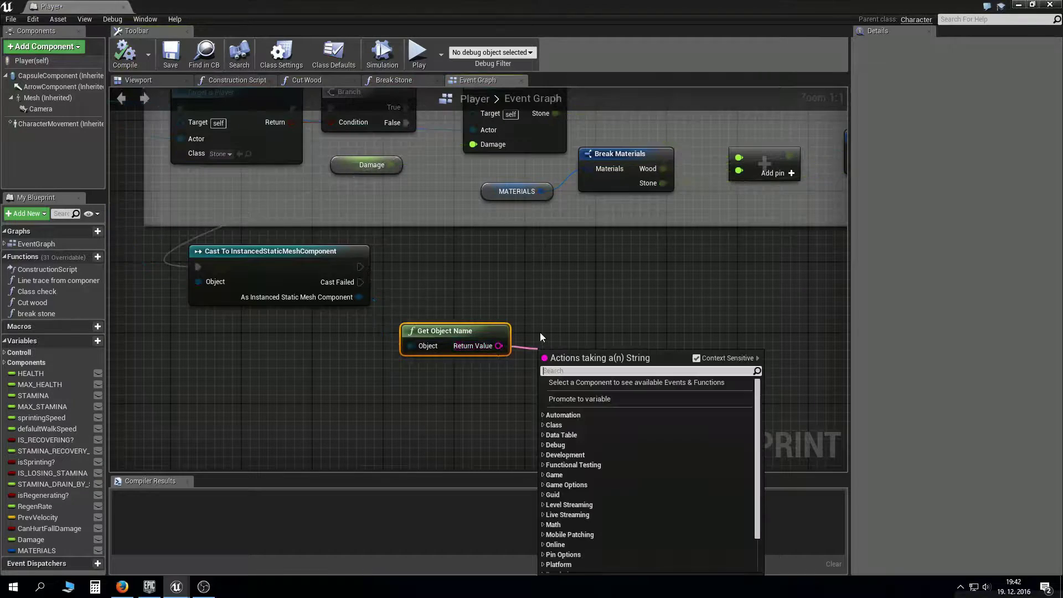
pyautogui.write('equal')
pyautogui.press('Return')
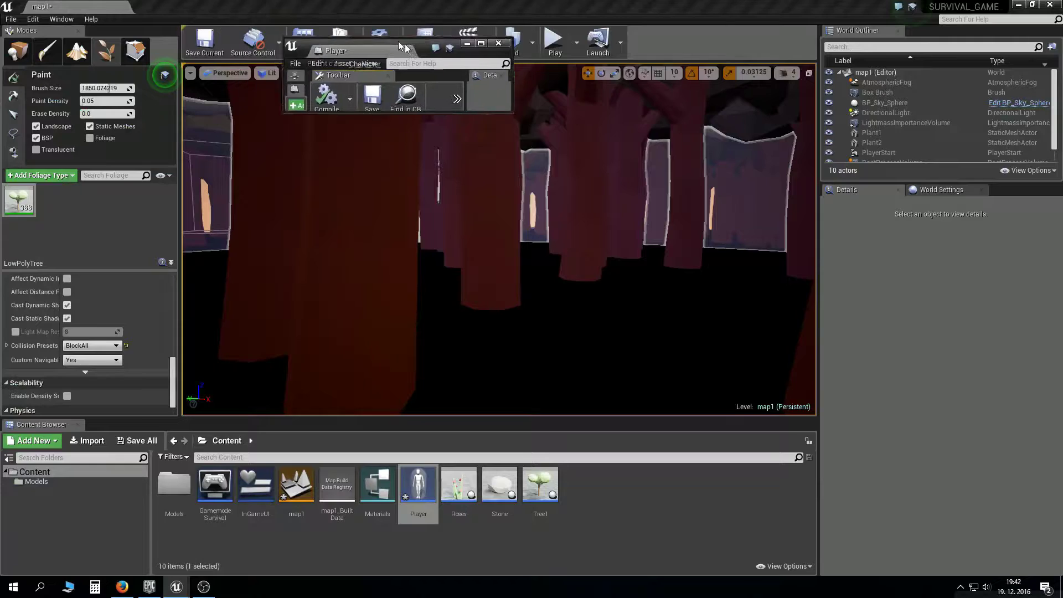
# - Add a Print String node fed by the Get Object Name return value, then float the window
pyautogui.moveTo(332, 5); pyautogui.dragTo(582, 133)
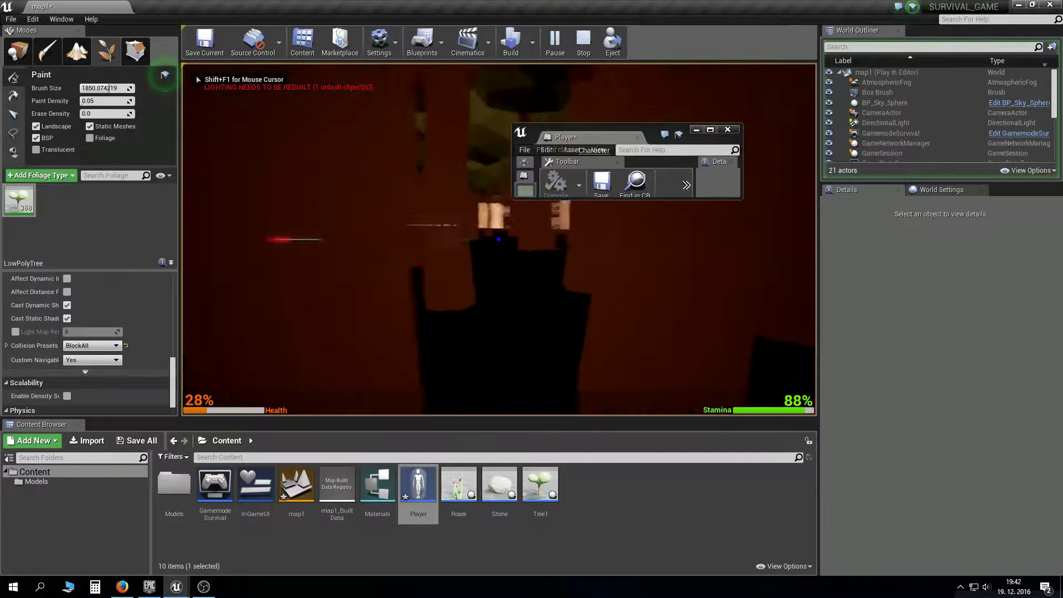
pyautogui.press('Escape')
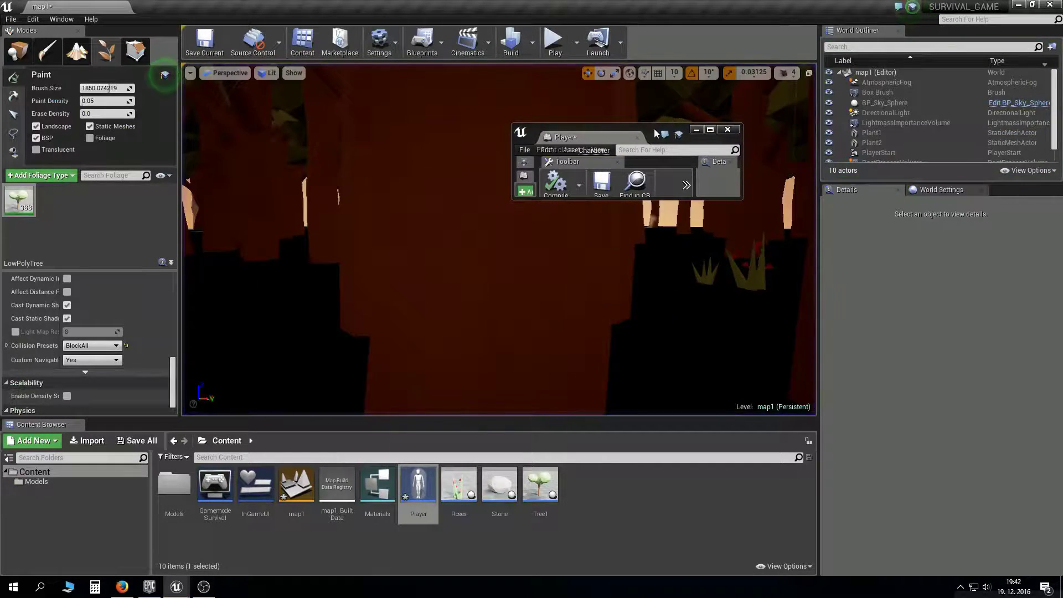
pyautogui.moveTo(655, 134); pyautogui.dragTo(601, 116)
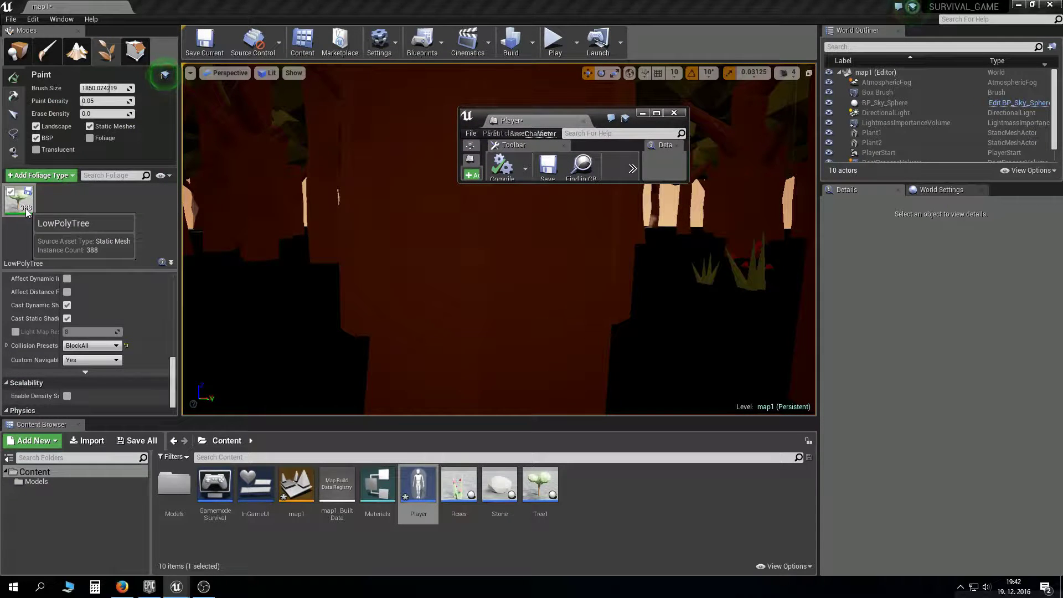
pyautogui.doubleClick(598, 117)
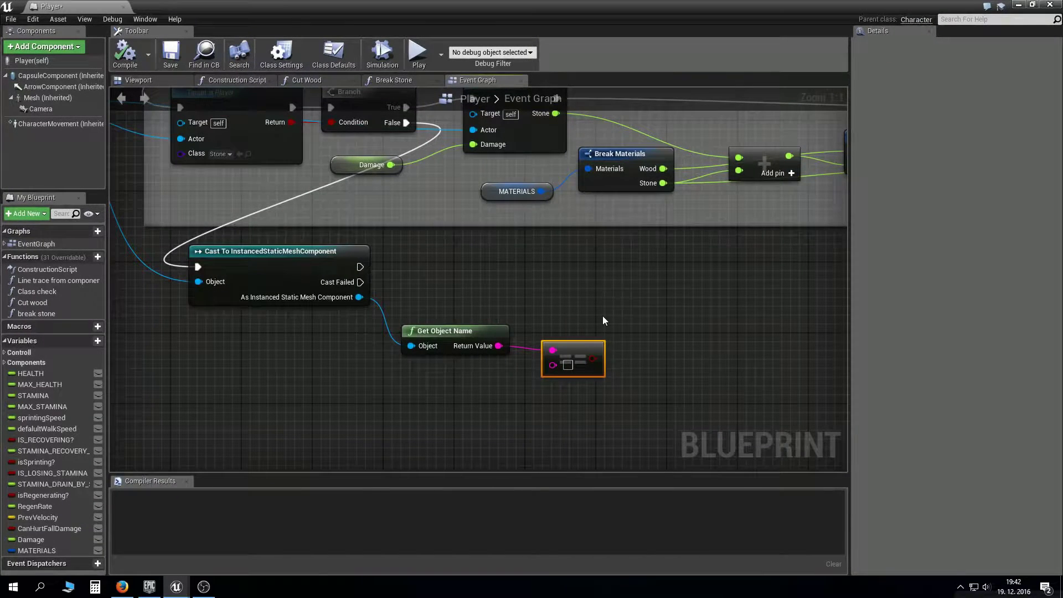
pyautogui.moveTo(562, 326); pyautogui.dragTo(563, 327)
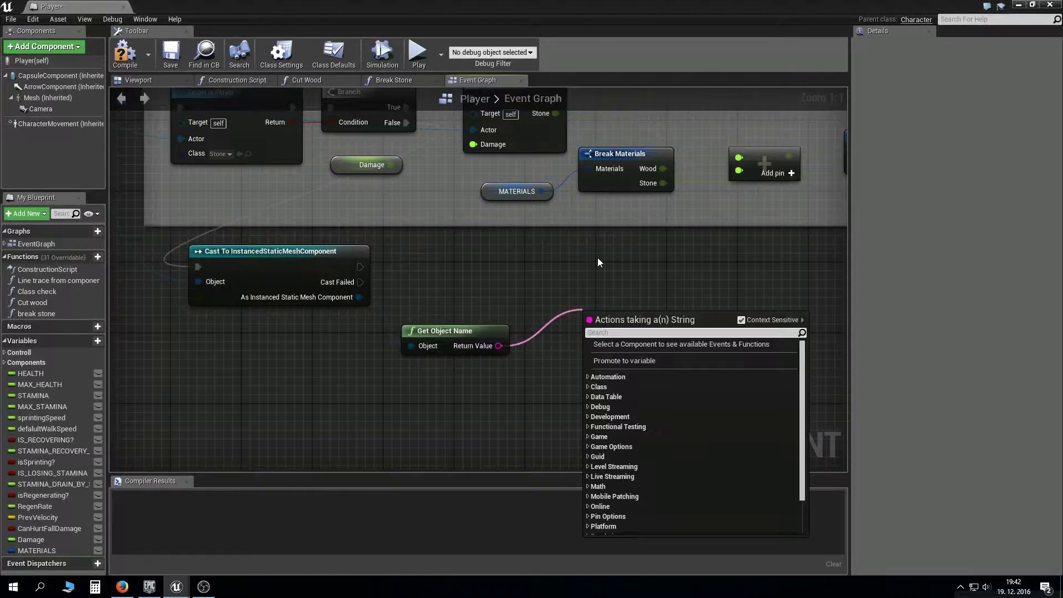
pyautogui.write('print')
pyautogui.press('Return')
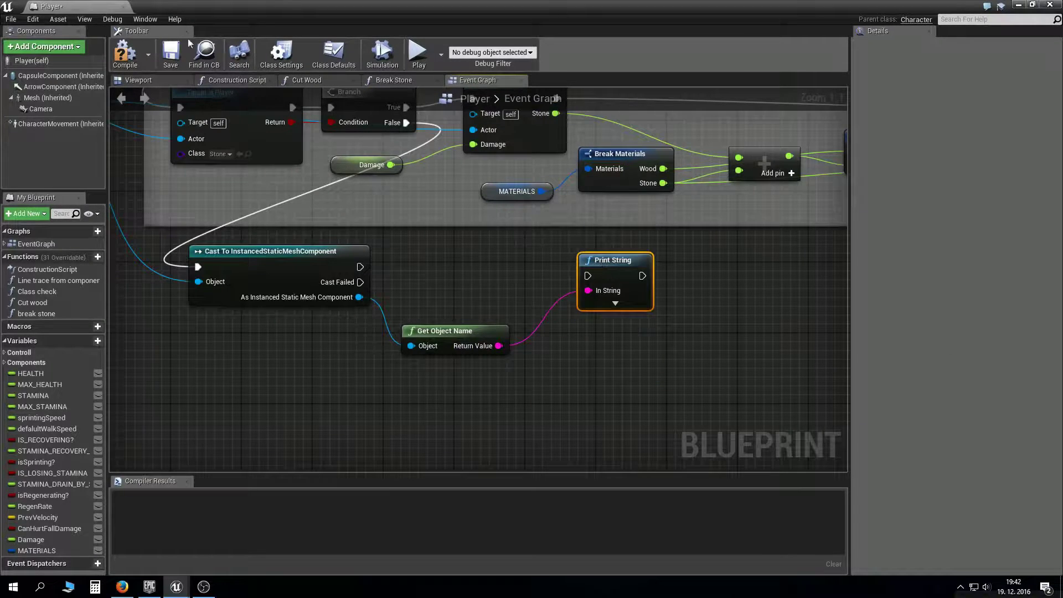
pyautogui.doubleClick(284, 9)
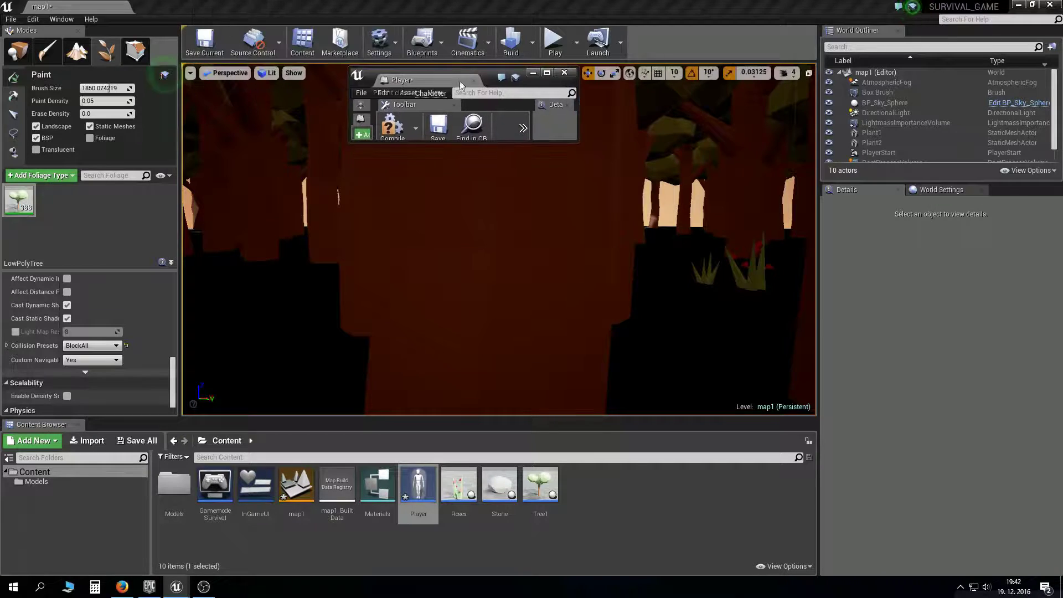
# - Start a play session with the blueprint maximised, then stop and float it again
pyautogui.click(553, 42)
pyautogui.doubleClick(490, 79)
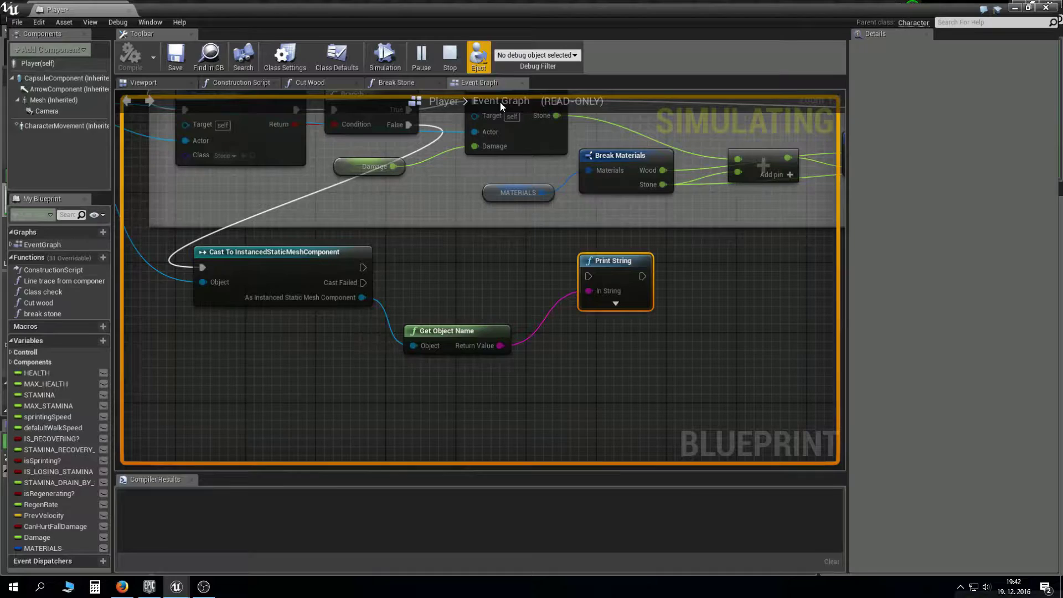
pyautogui.press('Escape')
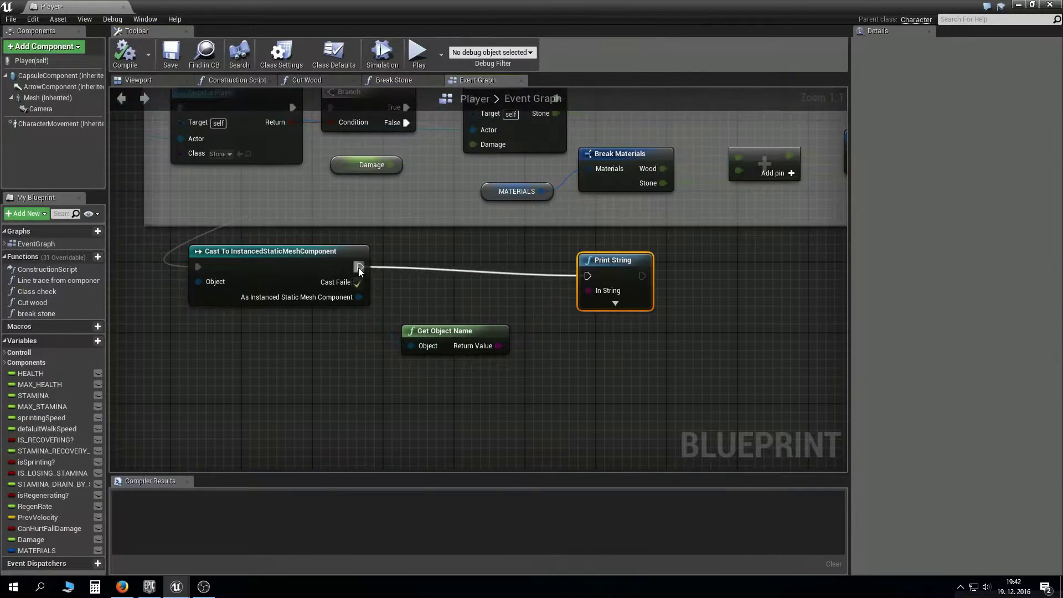
pyautogui.doubleClick(480, 6)
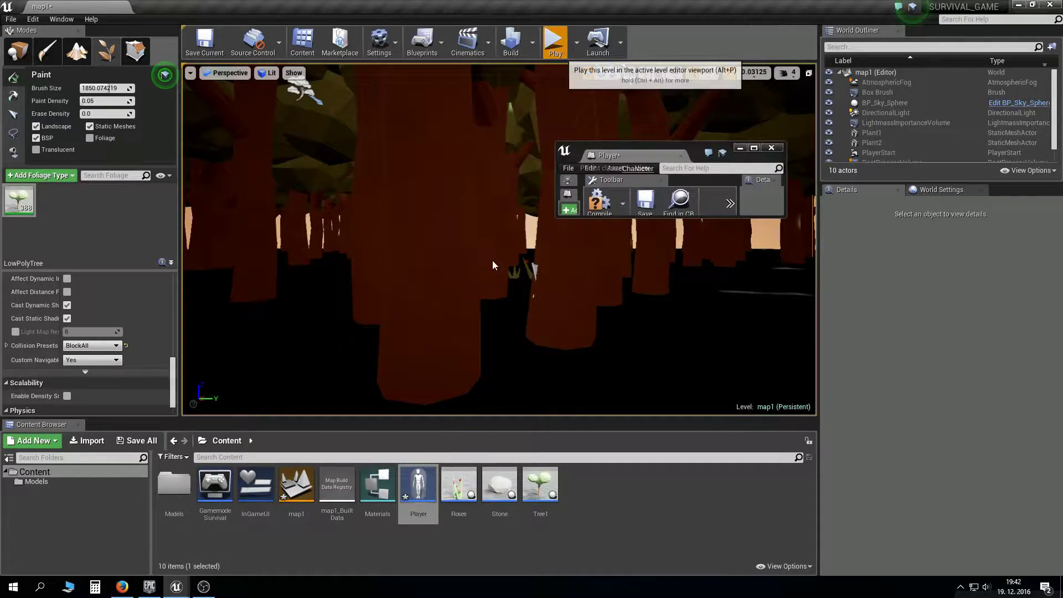
# - Play again and fire traces at trees, printing FoliageInstancedStaticMeshComponent_0
pyautogui.click(553, 42)
pyautogui.click(499, 239)
pyautogui.click(499, 239)
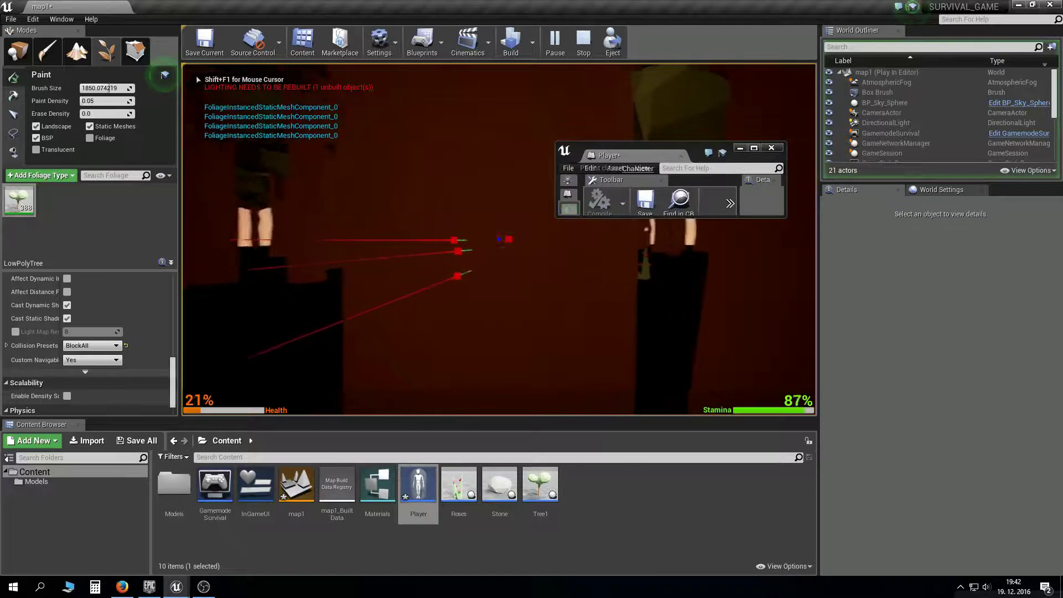
pyautogui.click(499, 239)
pyautogui.click(499, 239)
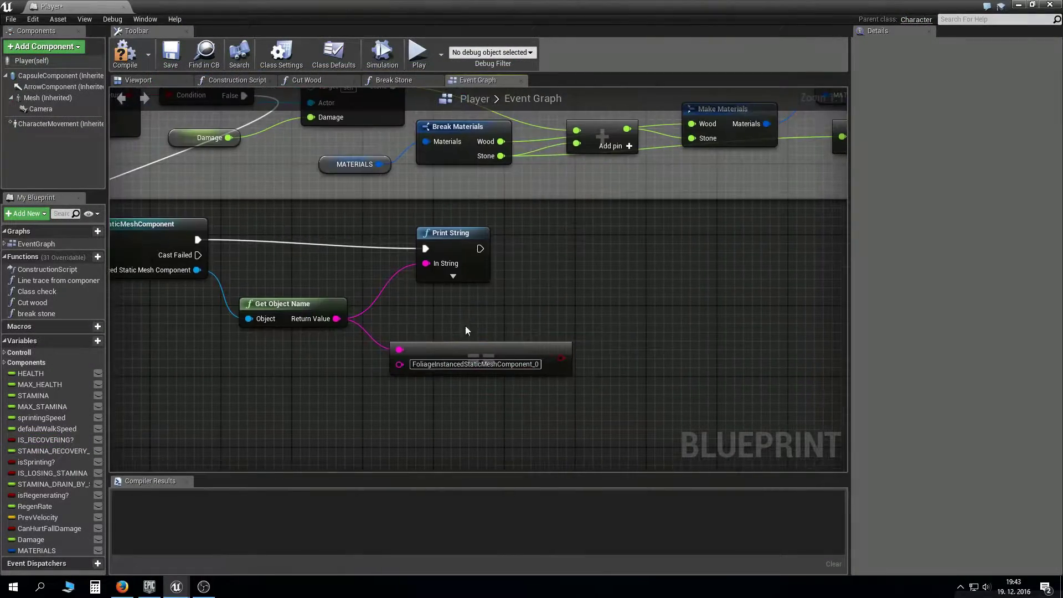
# - Insert a Branch node on the cast's success execution wire and rearrange the nodes
pyautogui.moveTo(621, 327); pyautogui.dragTo(468, 333, button='right')
pyautogui.moveTo(455, 244); pyautogui.dragTo(696, 238)
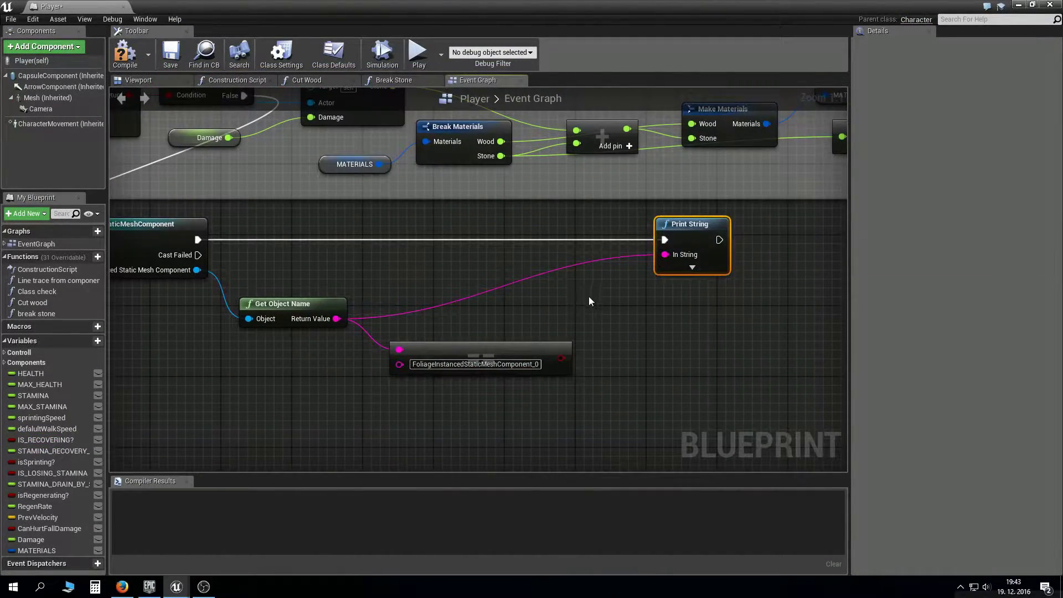
pyautogui.click(544, 240)
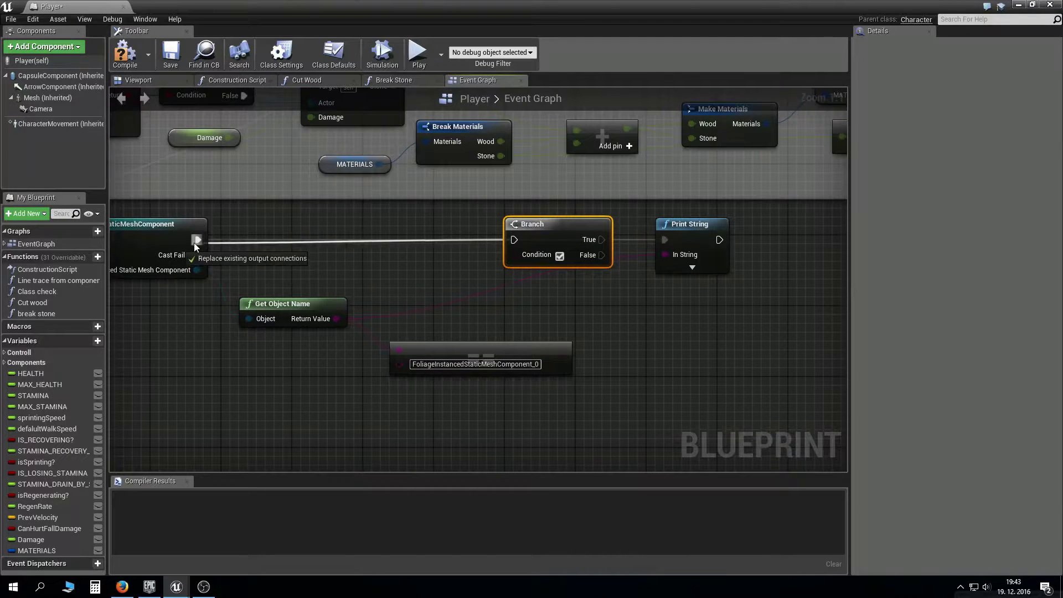
pyautogui.moveTo(515, 240); pyautogui.dragTo(198, 239)
pyautogui.moveTo(661, 233); pyautogui.dragTo(785, 233)
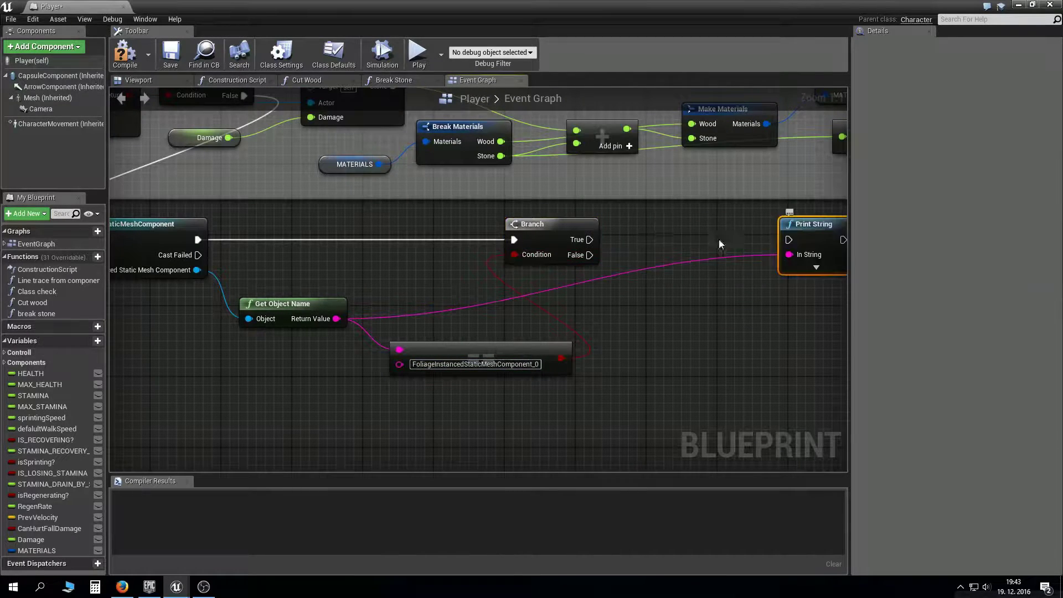
pyautogui.moveTo(552, 234); pyautogui.dragTo(676, 234)
pyautogui.moveTo(681, 322); pyautogui.dragTo(406, 335, button='right')
# - Delete the Print String node and reframe the cast and Branch nodes
pyautogui.moveTo(545, 261); pyautogui.dragTo(567, 309)
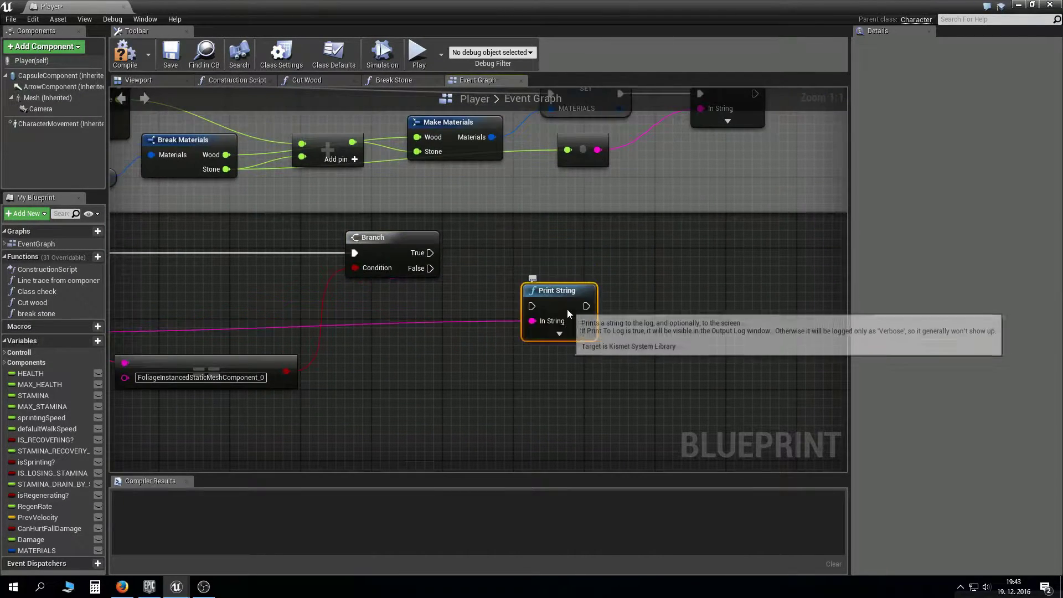
pyautogui.press('Delete')
pyautogui.moveTo(508, 257); pyautogui.dragTo(510, 256)
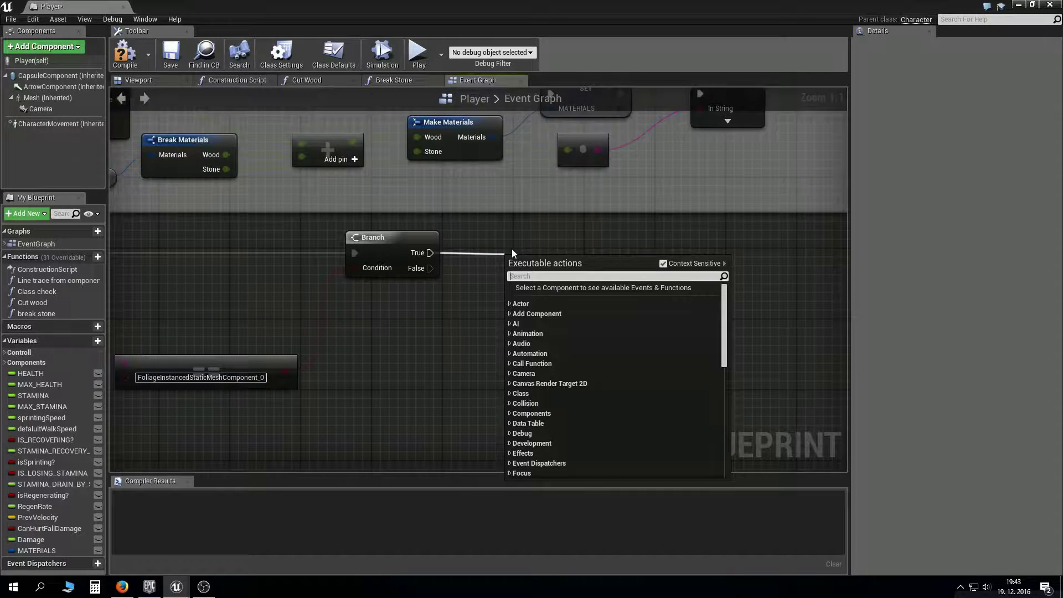
pyautogui.moveTo(461, 351); pyautogui.dragTo(751, 331, button='right')
pyautogui.moveTo(455, 269); pyautogui.dragTo(621, 258, button='right')
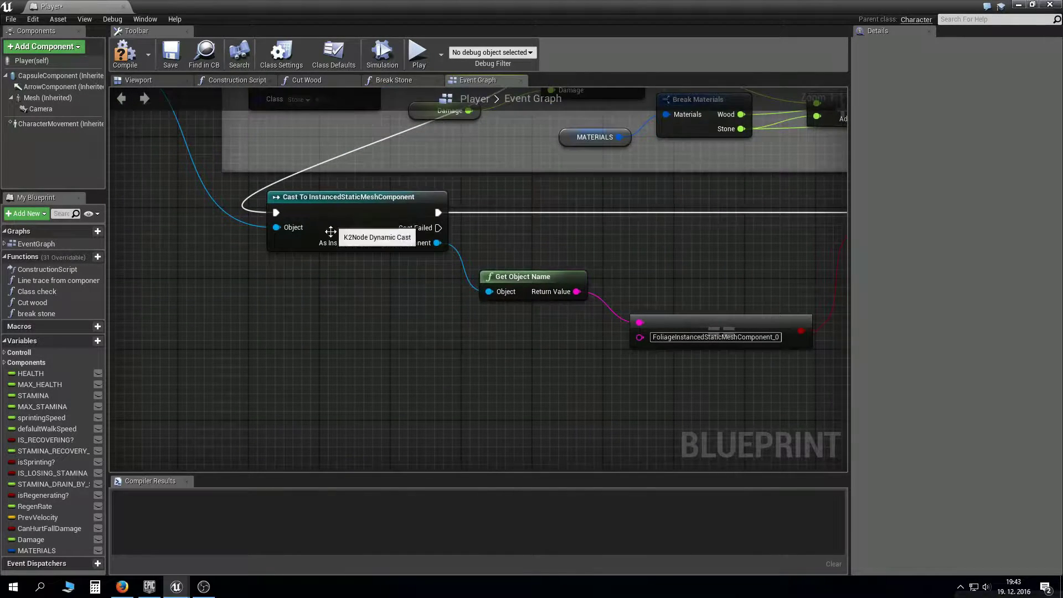
pyautogui.moveTo(330, 232); pyautogui.dragTo(251, 390, button='right')
# - Add Get Instance Transform on the cast component with World Space, wiring Hit Item to Instance Index
pyautogui.moveTo(267, 324); pyautogui.dragTo(661, 331)
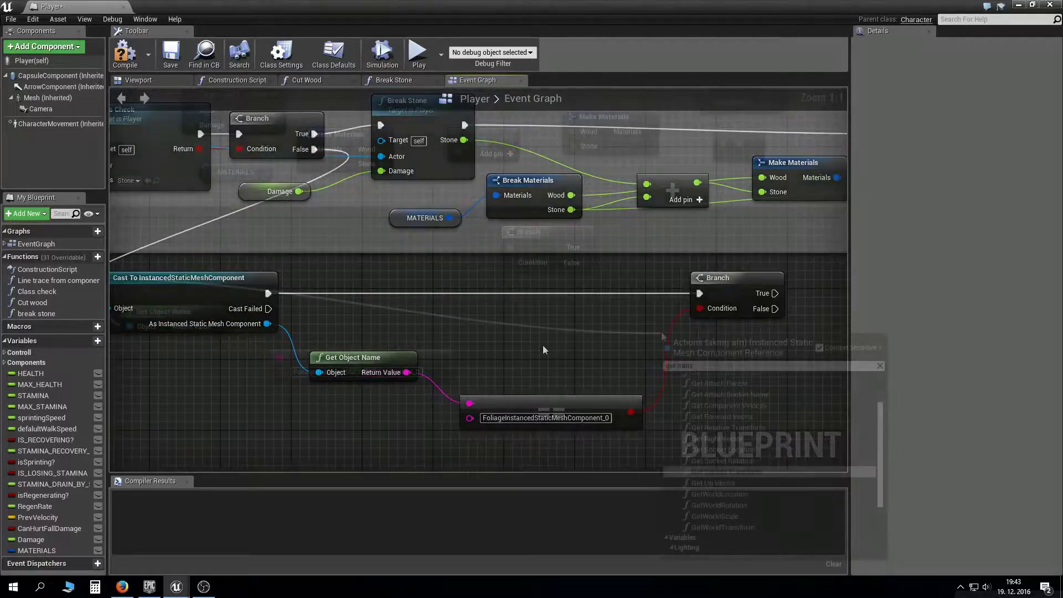
pyautogui.write('get transform')
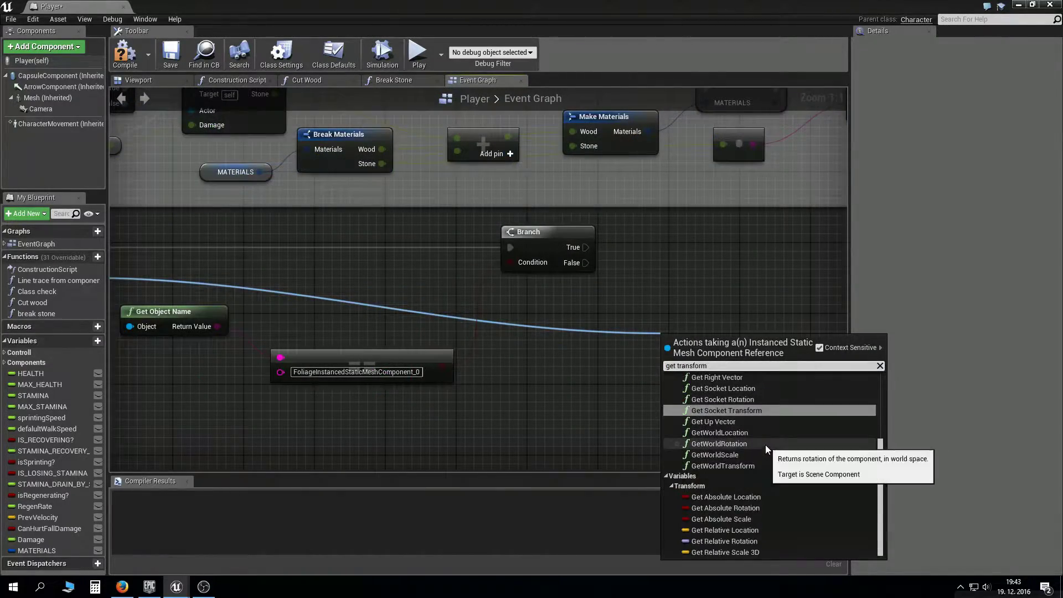
pyautogui.scroll(5, 765, 444)
pyautogui.click(712, 397)
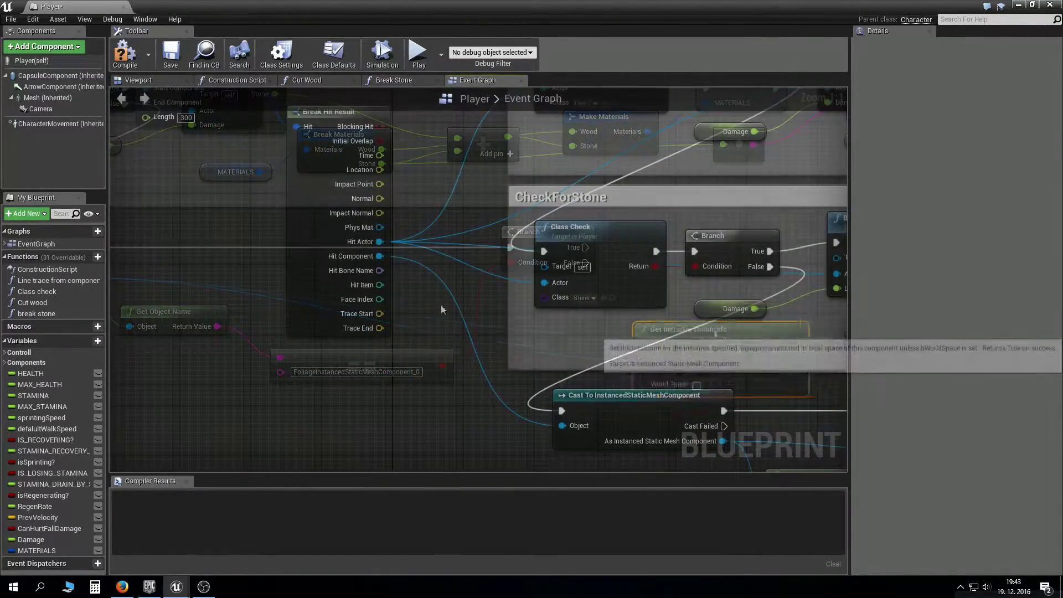
pyautogui.moveTo(379, 284); pyautogui.dragTo(614, 296)
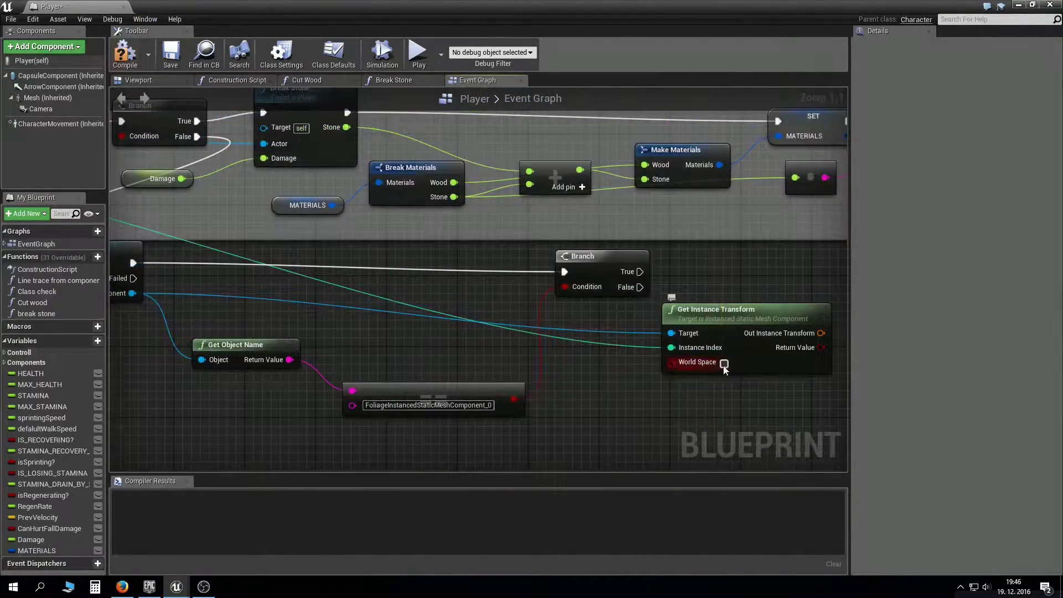
pyautogui.moveTo(599, 391); pyautogui.dragTo(566, 335, button='right')
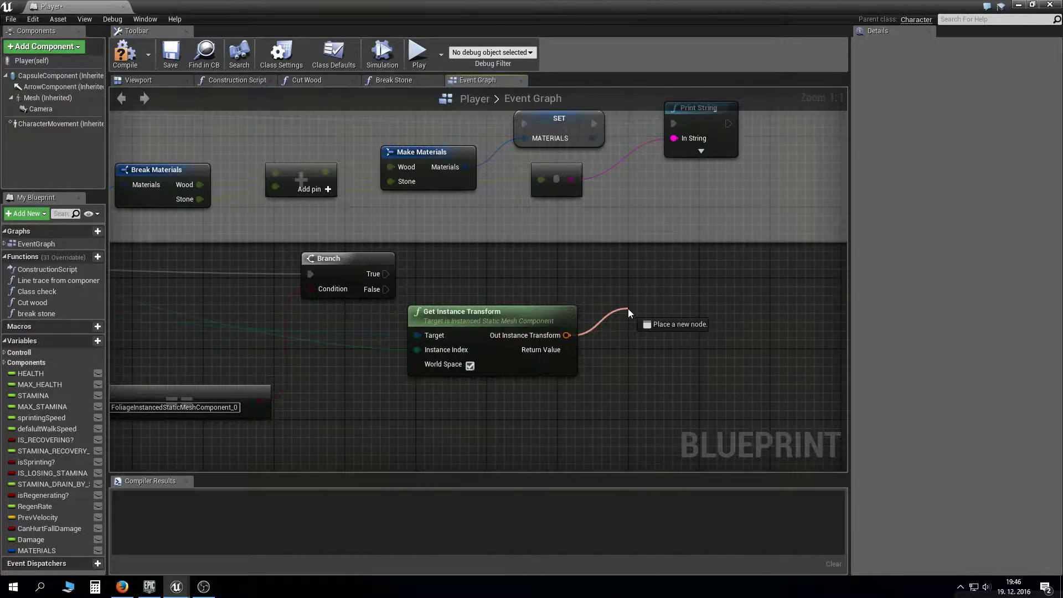
# - From the Branch's True output, spawn a Tree1 actor at the instance transform
pyautogui.moveTo(628, 308); pyautogui.dragTo(629, 309)
pyautogui.click(574, 287)
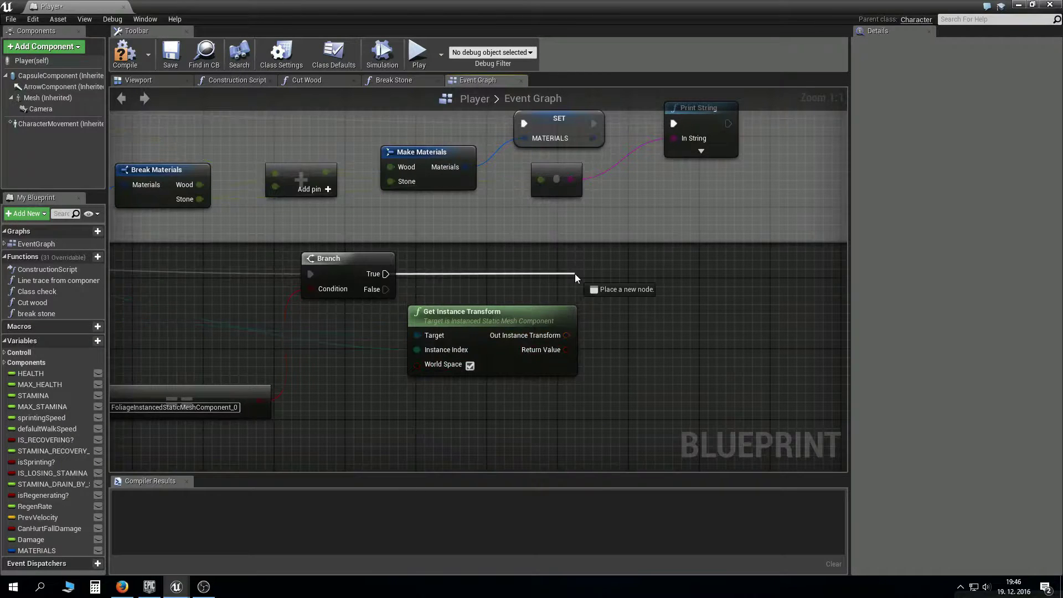
pyautogui.moveTo(652, 277); pyautogui.dragTo(659, 274)
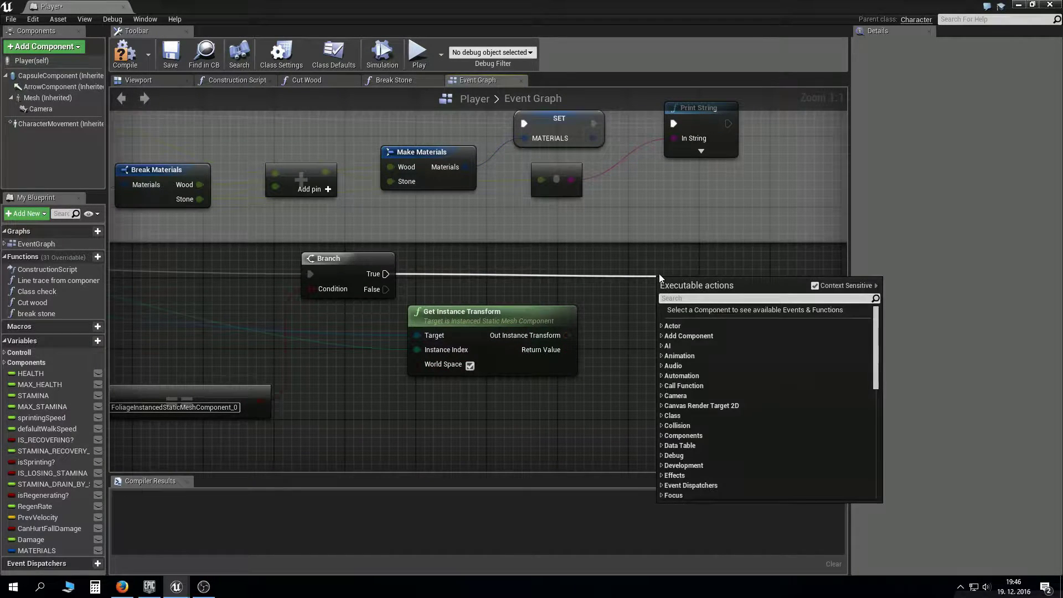
pyautogui.write('spawn actor')
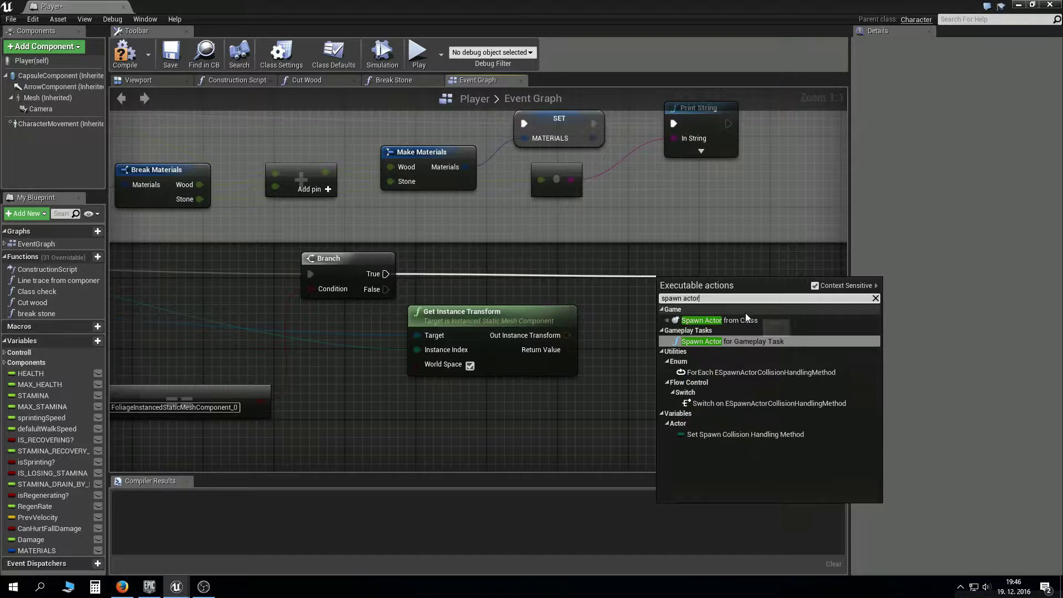
pyautogui.click(746, 320)
pyautogui.click(775, 290)
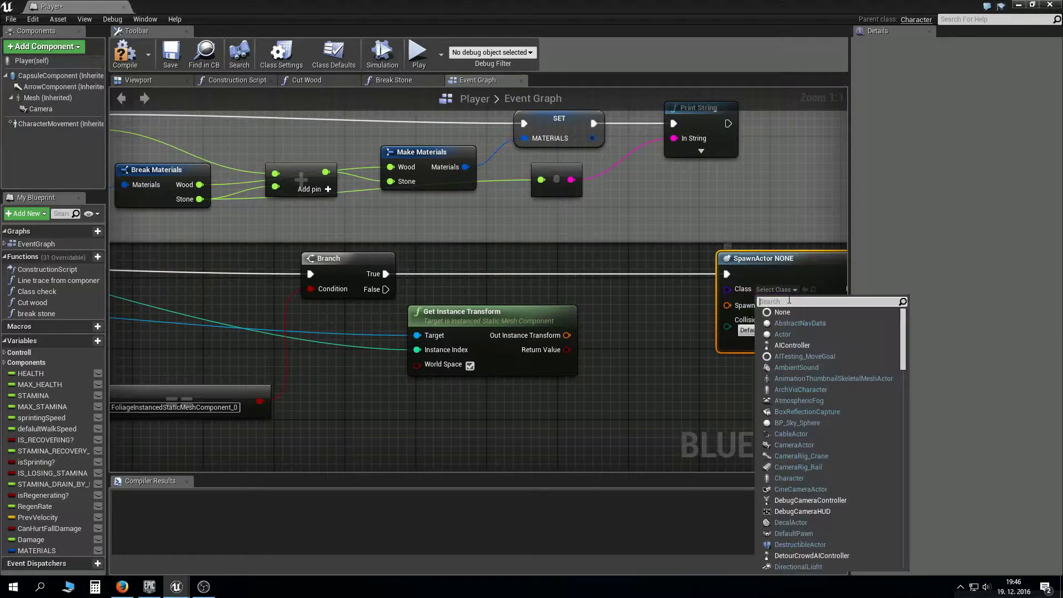
pyautogui.write('tre')
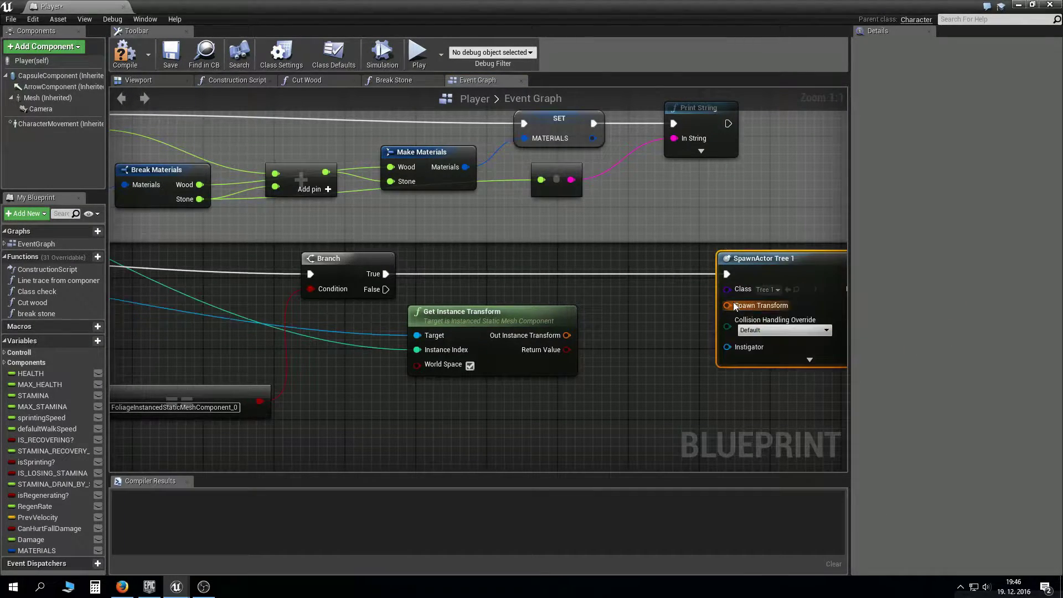
pyautogui.moveTo(566, 298); pyautogui.dragTo(540, 255, button='right')
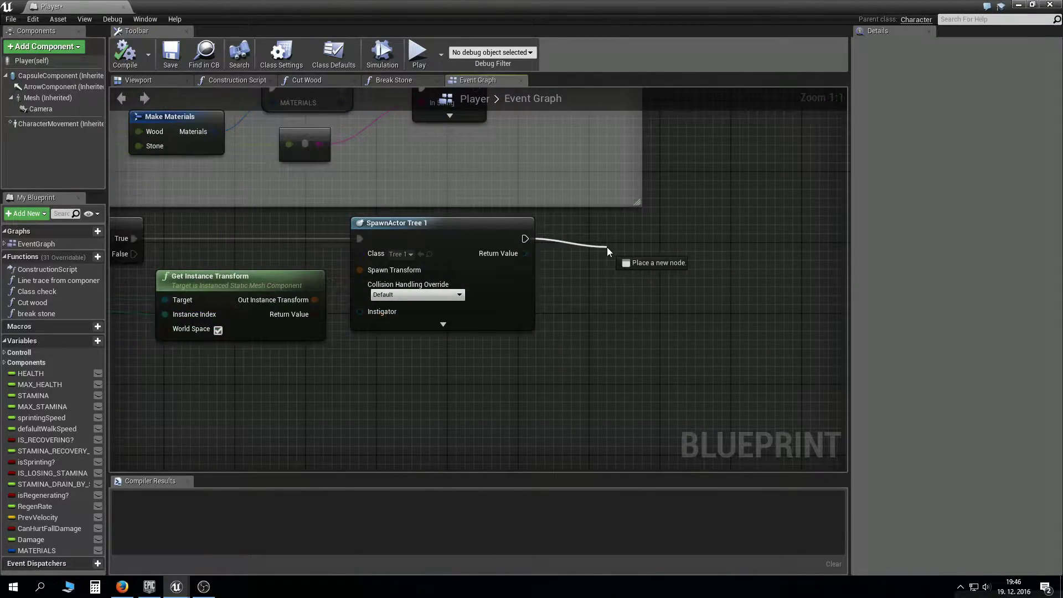
# - Add DestroyComponent on the cast component after the spawn, and compile the blueprint
pyautogui.moveTo(540, 259)
pyautogui.mouseDown(button='right')
pyautogui.moveTo(618, 323)
pyautogui.moveTo(468, 237)
pyautogui.mouseUp(button='right')
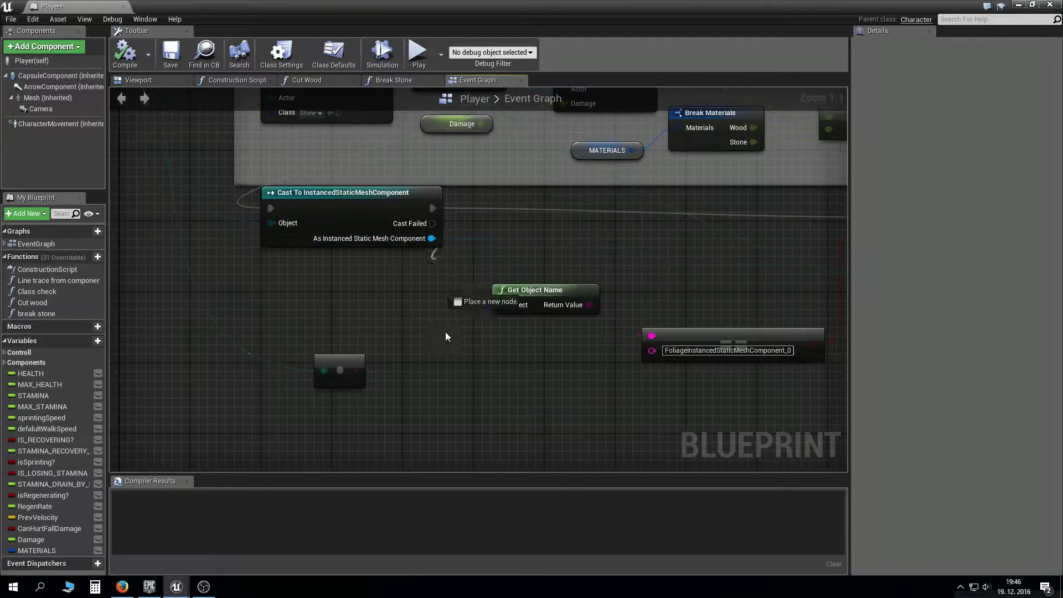
pyautogui.moveTo(445, 336); pyautogui.dragTo(463, 380)
pyautogui.write('destroy')
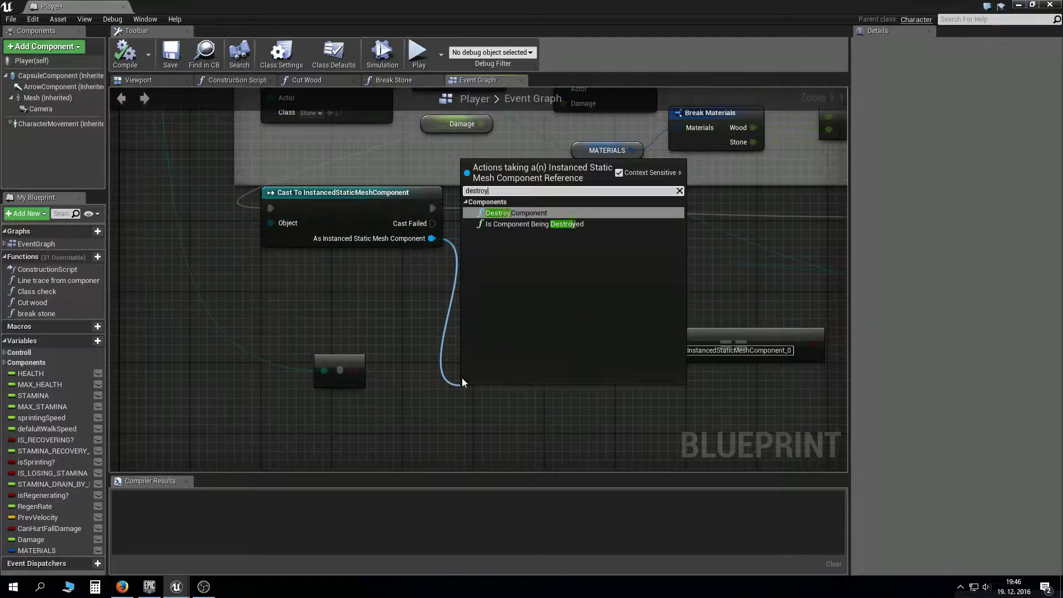
pyautogui.press('Return')
pyautogui.moveTo(544, 334); pyautogui.dragTo(467, 214)
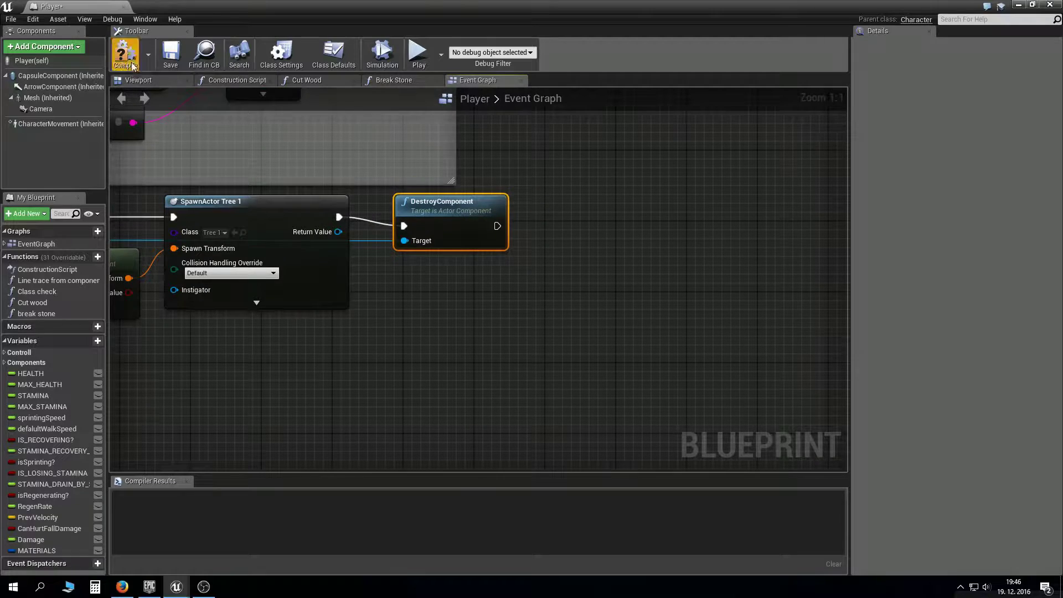
pyautogui.click(1017, 5)
# - Play-test map1, firing three line traces at the forest tree trunks, then stop the session
pyautogui.click(564, 59)
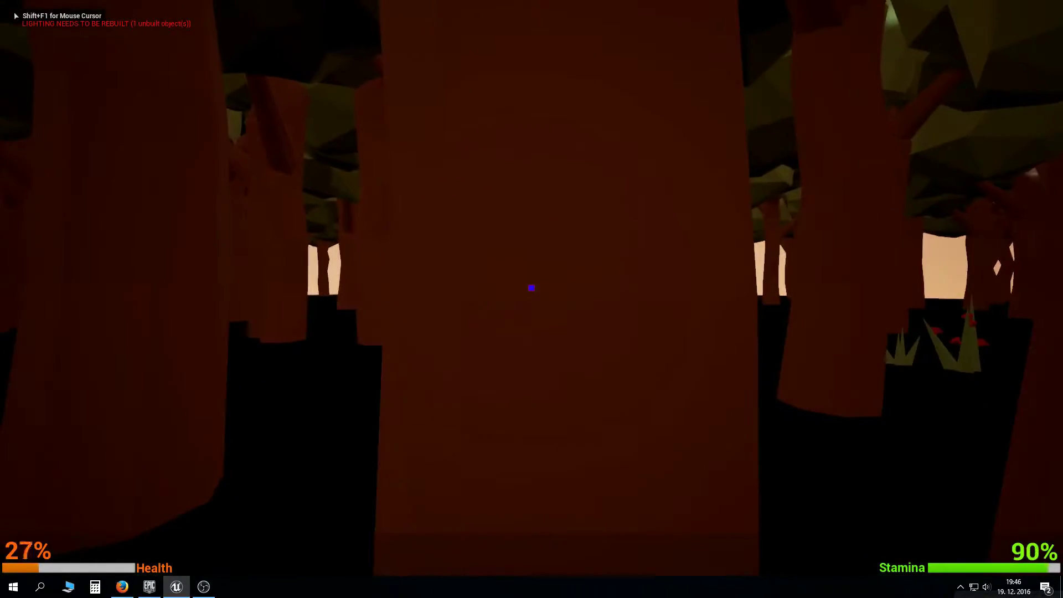
pyautogui.click(532, 288)
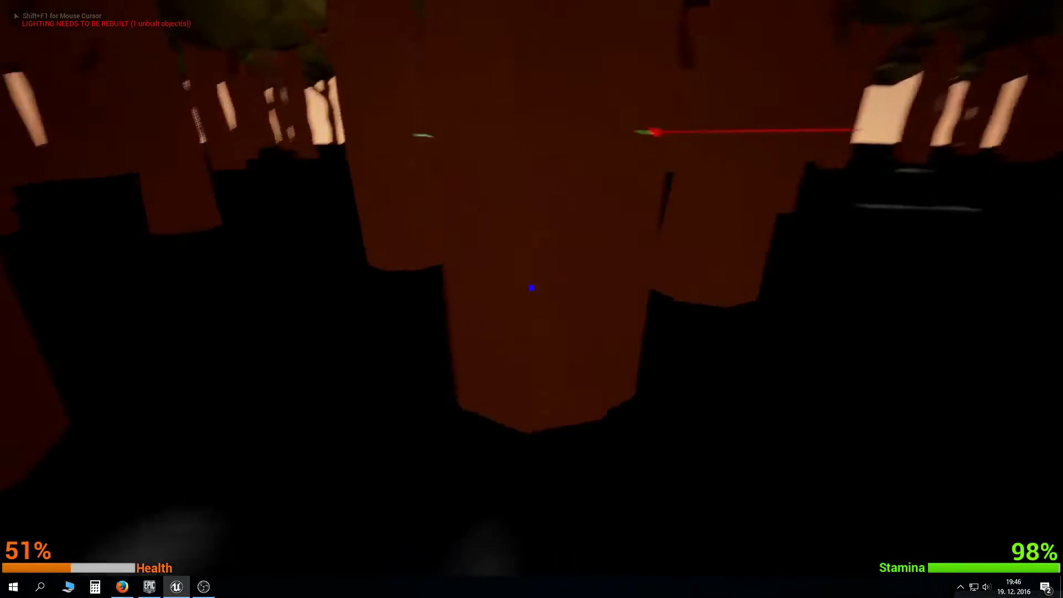
pyautogui.click(532, 288)
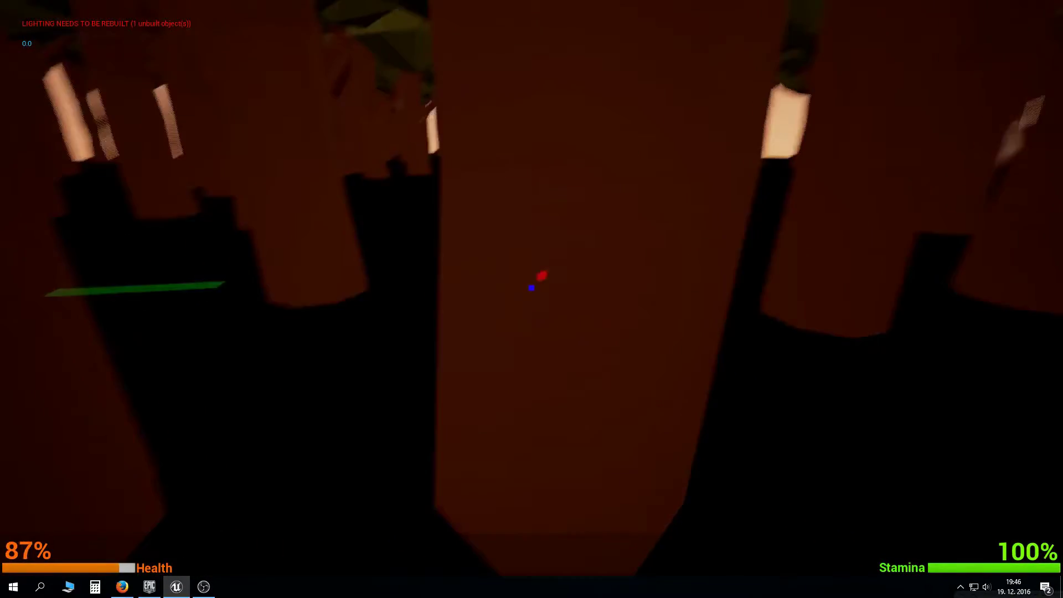
pyautogui.click(532, 288)
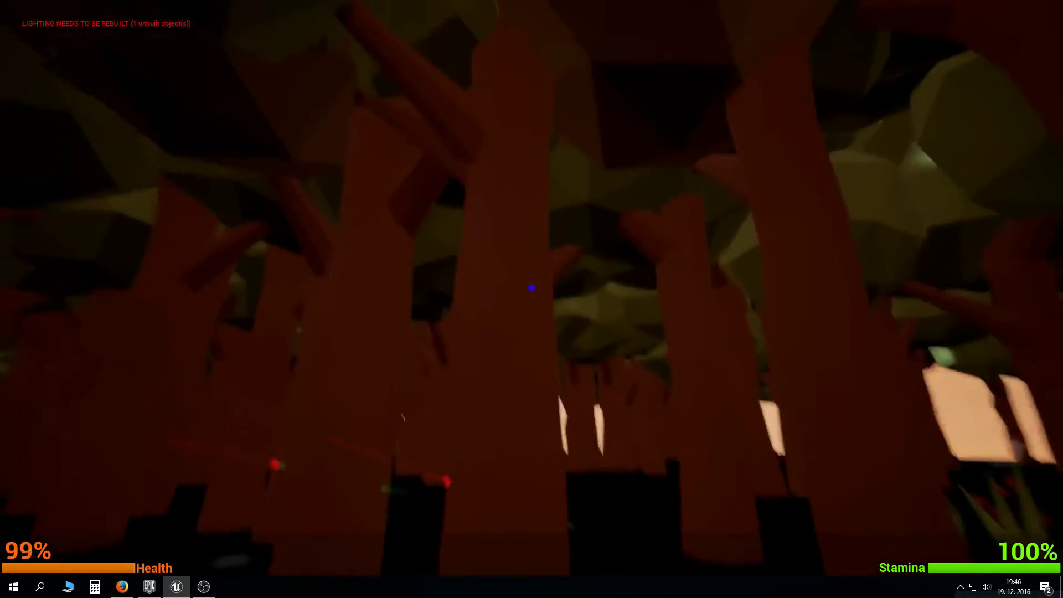
pyautogui.press('Escape')
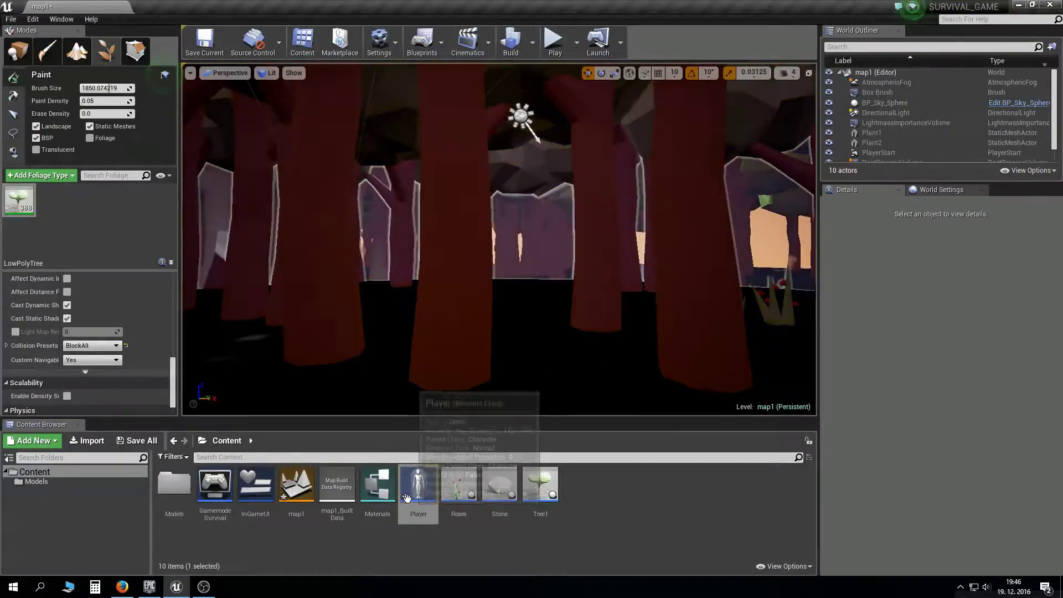
# - In the Player blueprint, add a Remove Instance node fed from the cast's component output
pyautogui.doubleClick(418, 484)
pyautogui.moveTo(627, 328); pyautogui.dragTo(410, 239, button='right')
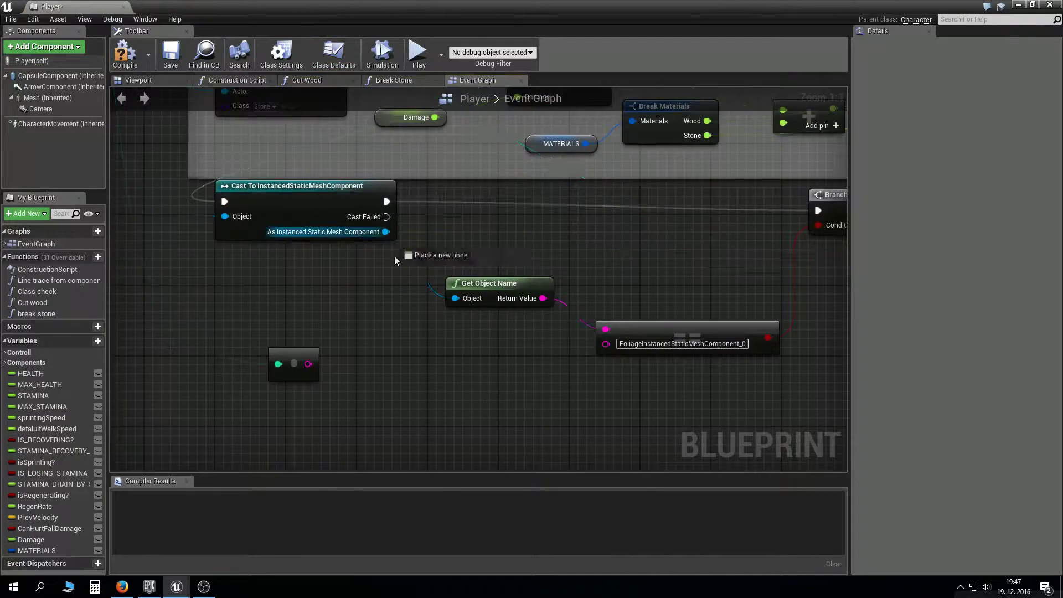
pyautogui.moveTo(386, 231); pyautogui.dragTo(434, 364)
pyautogui.write('remove')
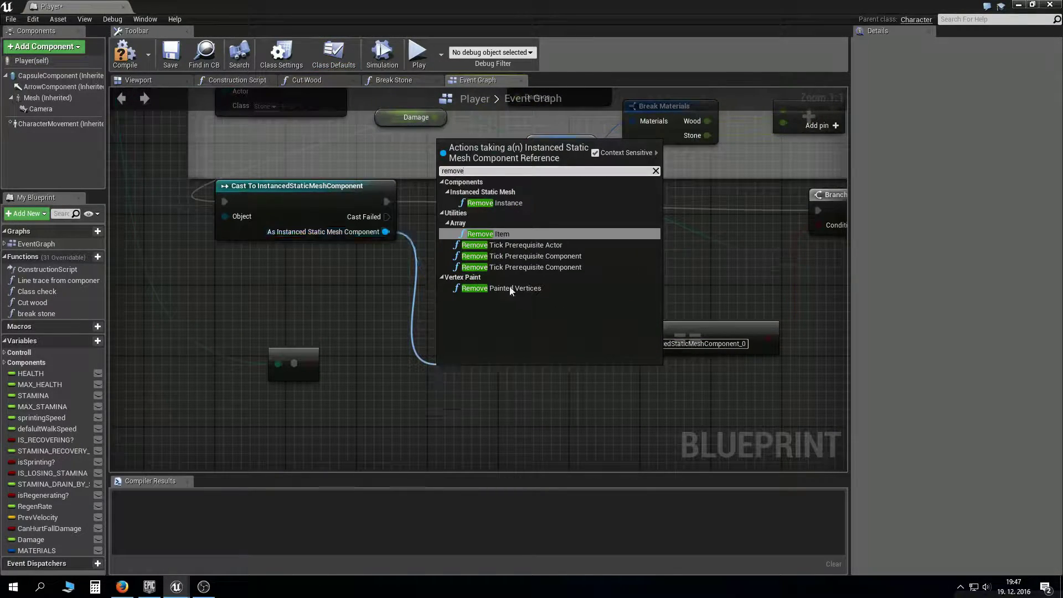
pyautogui.click(512, 203)
pyautogui.moveTo(501, 404)
pyautogui.mouseDown()
pyautogui.moveTo(693, 239)
pyautogui.moveTo(550, 231)
pyautogui.mouseUp()
# - Check the Remove Instance node's place in the graph and start a play test of map1
pyautogui.moveTo(497, 213); pyautogui.dragTo(281, 222, button='right')
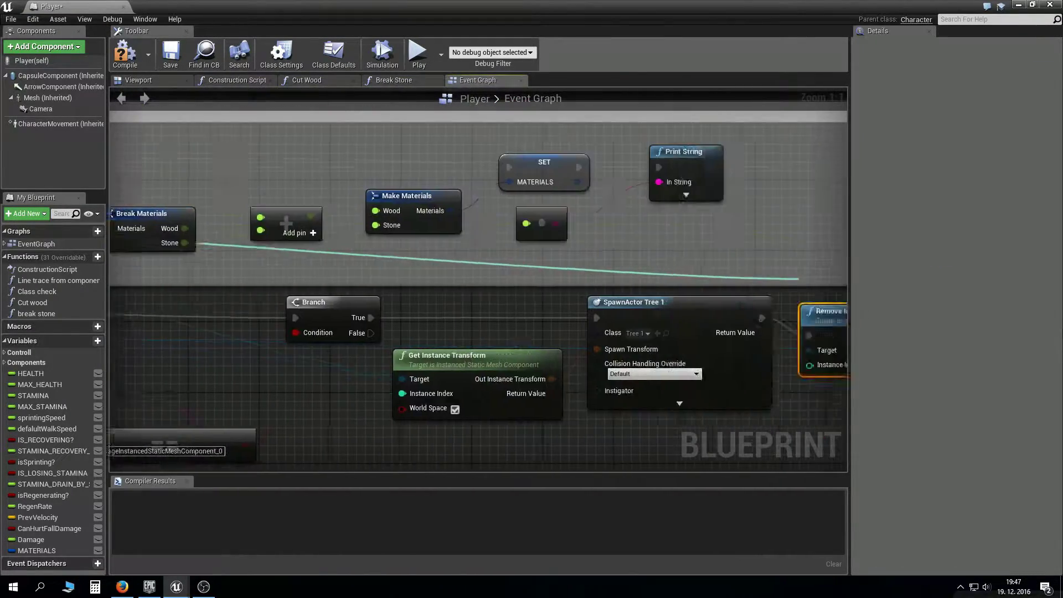
pyautogui.moveTo(301, 211); pyautogui.dragTo(595, 364)
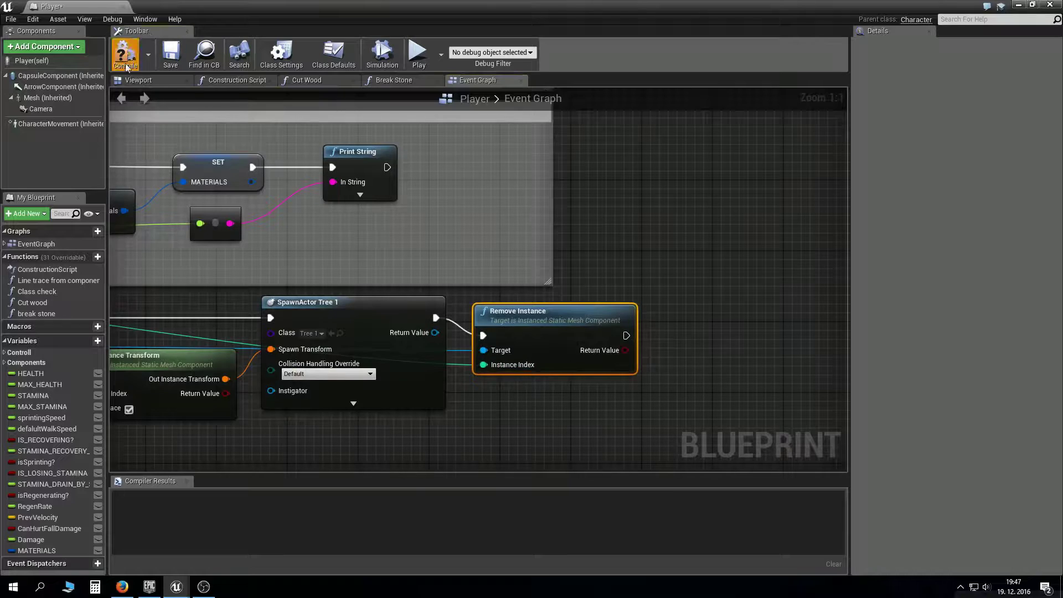
pyautogui.hotkey('alt', 'p')
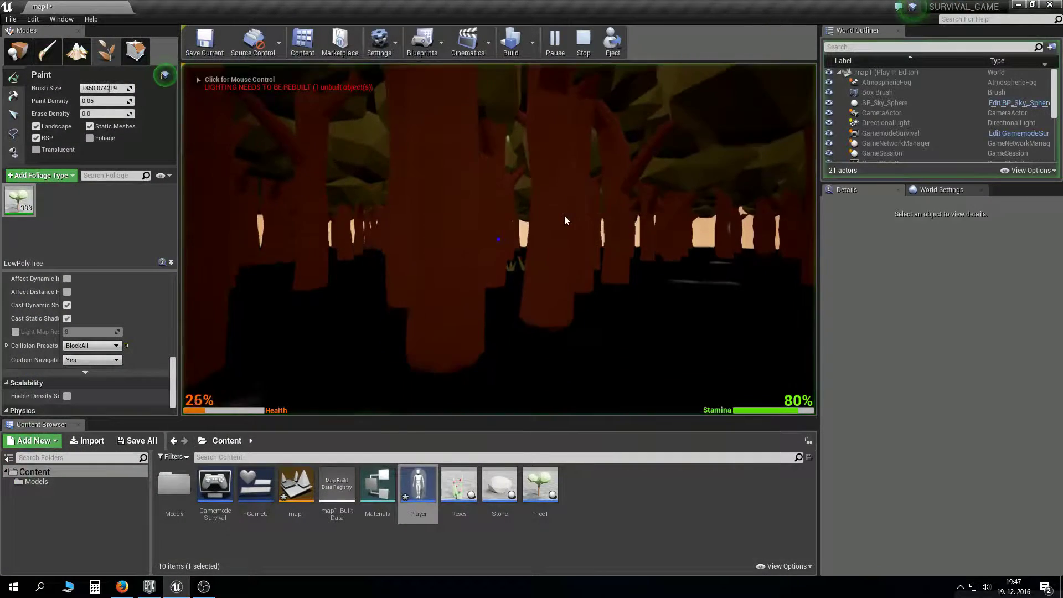
# - Walk forward into the trees in the game view, then release the mouse and stop the play test
pyautogui.click(564, 215)
pyautogui.press('F11')
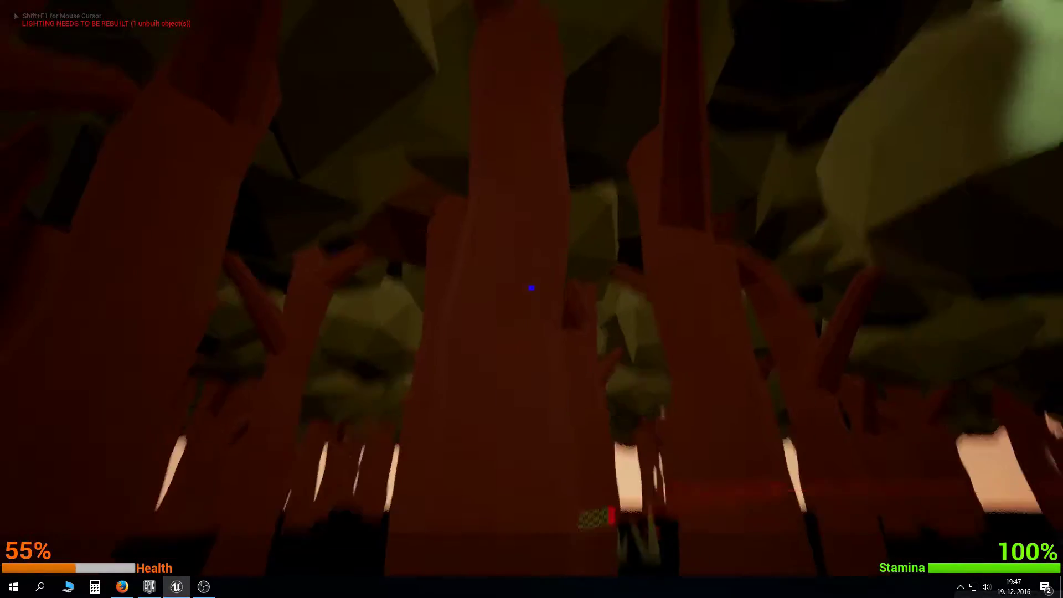
pyautogui.hotkey('shift', 'F1')
pyautogui.press('Escape')
pyautogui.press('F11')
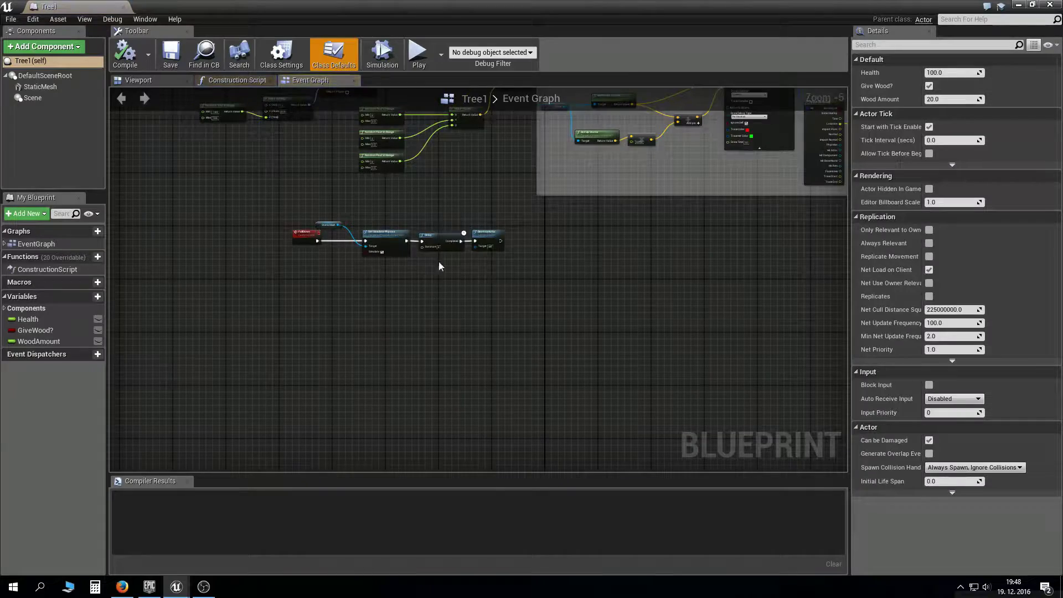
# - Disconnect Tree1's Event BeginPlay from SetActorRotation, then look at the Construction Script graph
pyautogui.scroll(3, 439, 266)
pyautogui.scroll(2, 367, 354)
pyautogui.moveTo(368, 354); pyautogui.dragTo(546, 275, button='right')
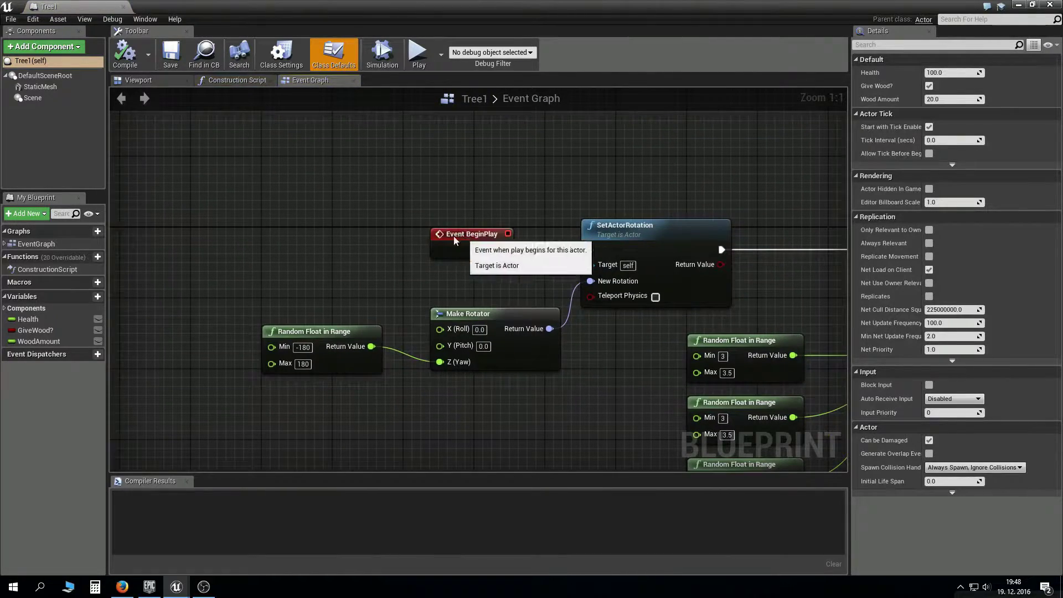
pyautogui.moveTo(454, 239); pyautogui.dragTo(332, 236)
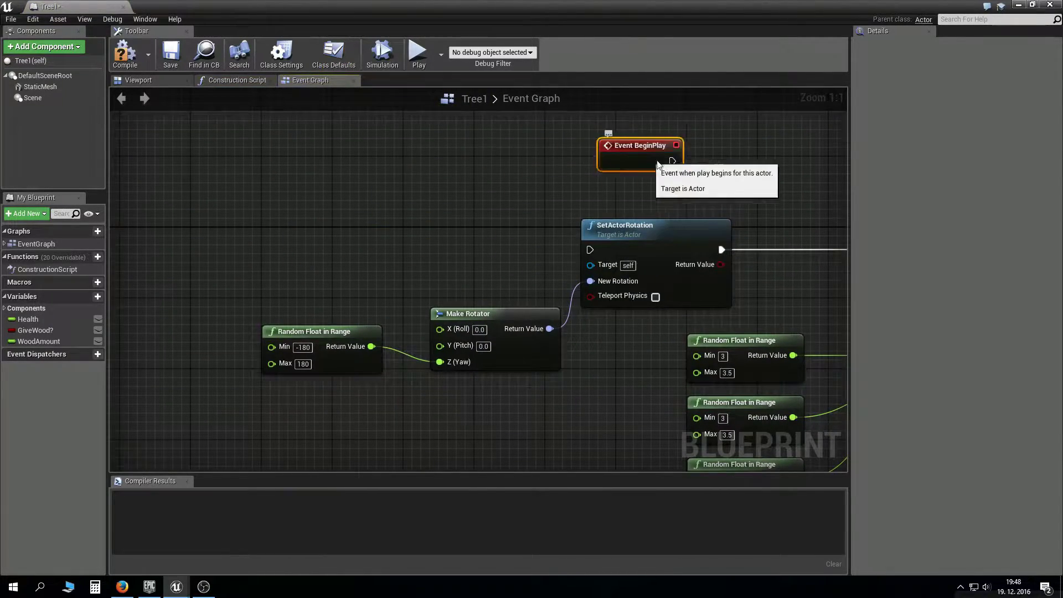
pyautogui.moveTo(658, 165); pyautogui.dragTo(334, 255, button='right')
pyautogui.scroll(-3, 334, 255)
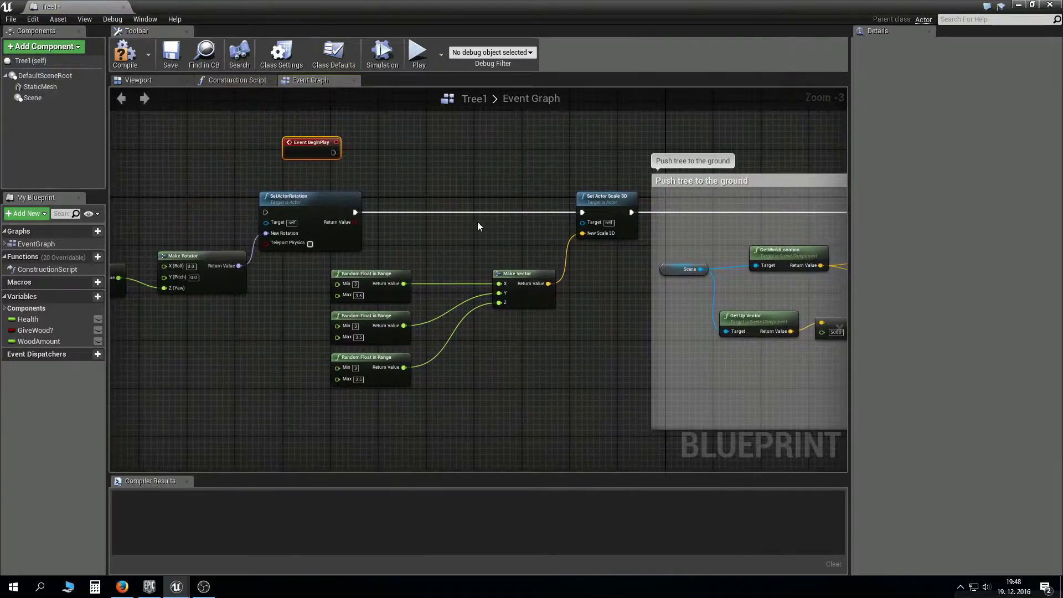
pyautogui.click(237, 80)
# - Play-test map1 fullscreen, walking forward through the forest, then stop and return to the editor
pyautogui.click(1050, 5)
pyautogui.click(555, 39)
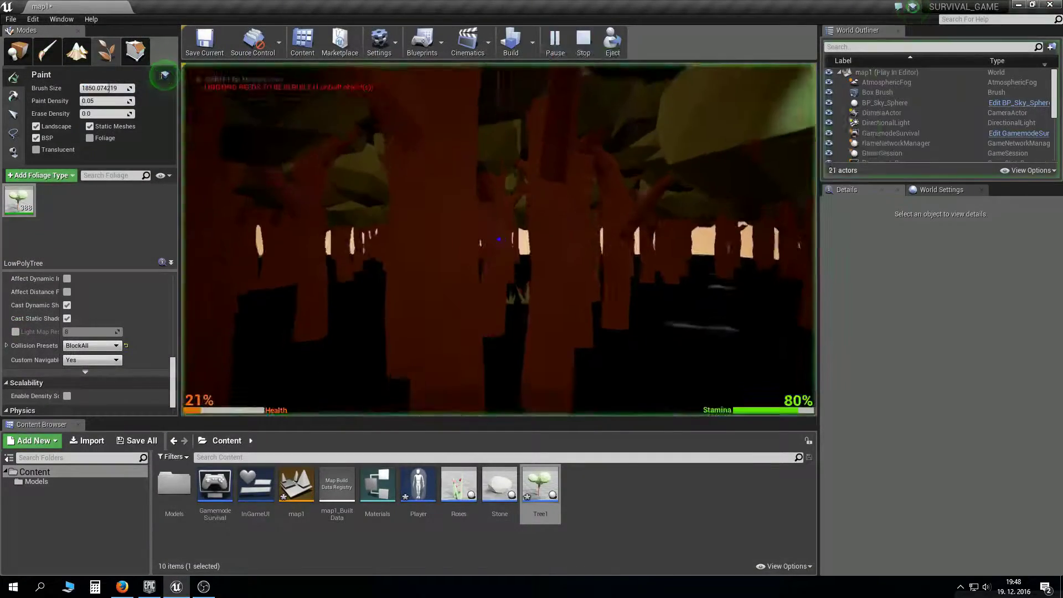
pyautogui.press('F11')
pyautogui.press('w')
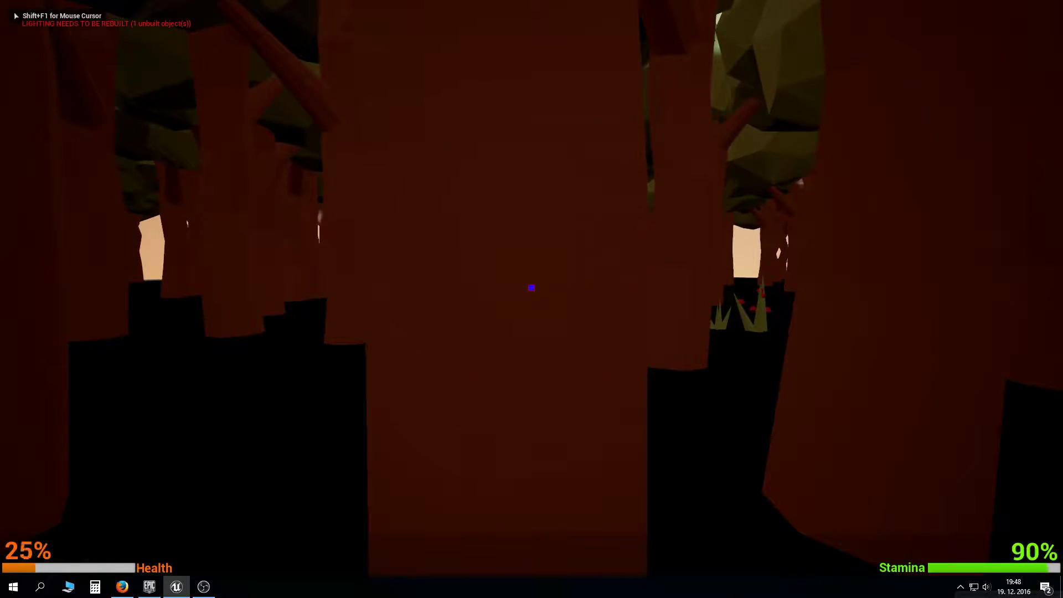
pyautogui.press('w')
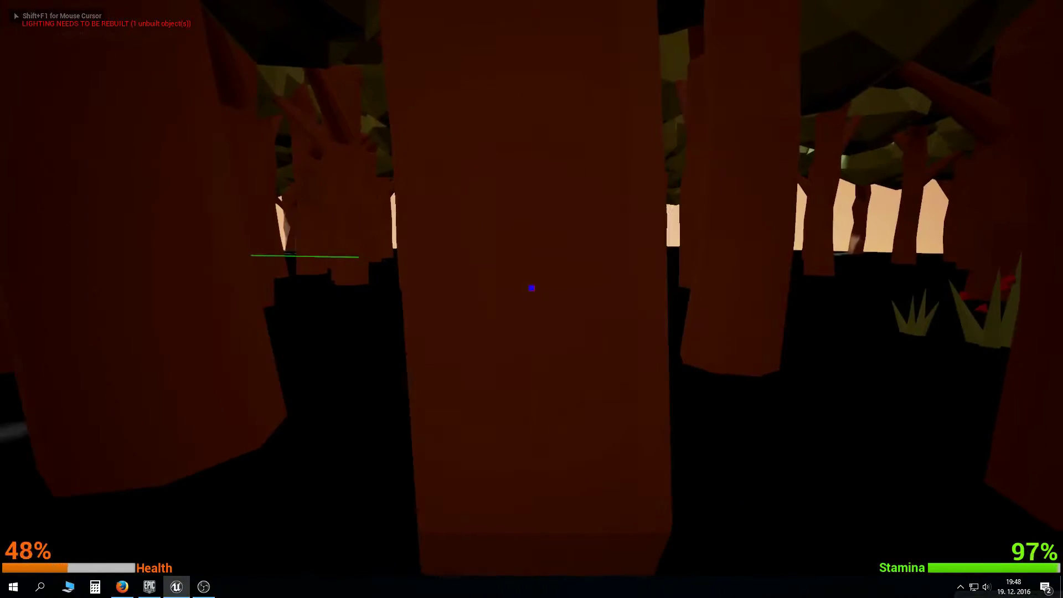
pyautogui.hotkey('shift', 'F1')
pyautogui.press('Escape')
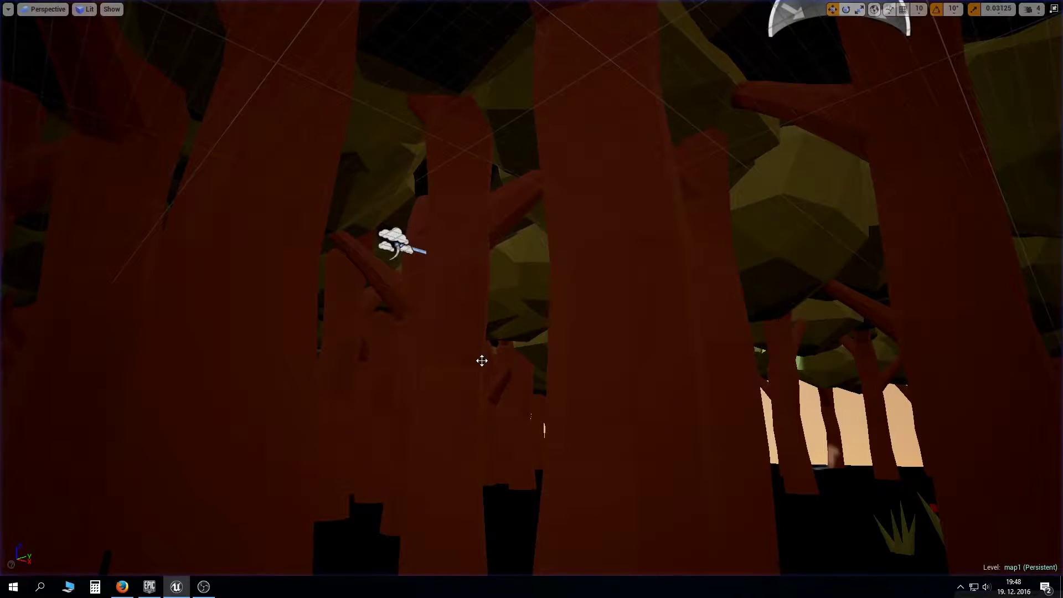
# - Open the Tree1 blueprint and look over its Event Graph, from Event BeginPlay to the material nodes
pyautogui.doubleClick(546, 491)
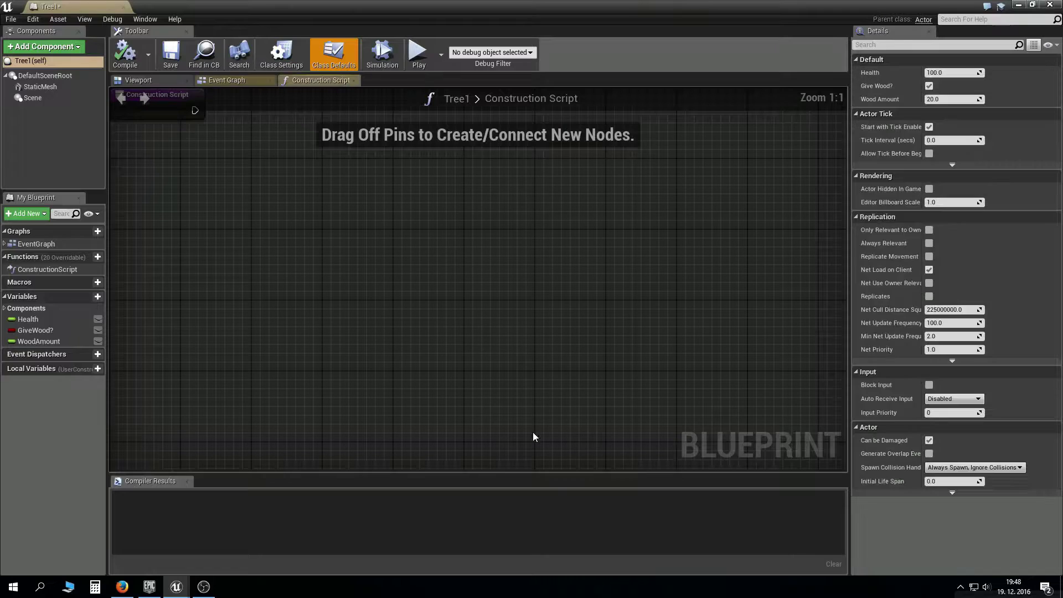
pyautogui.click(243, 80)
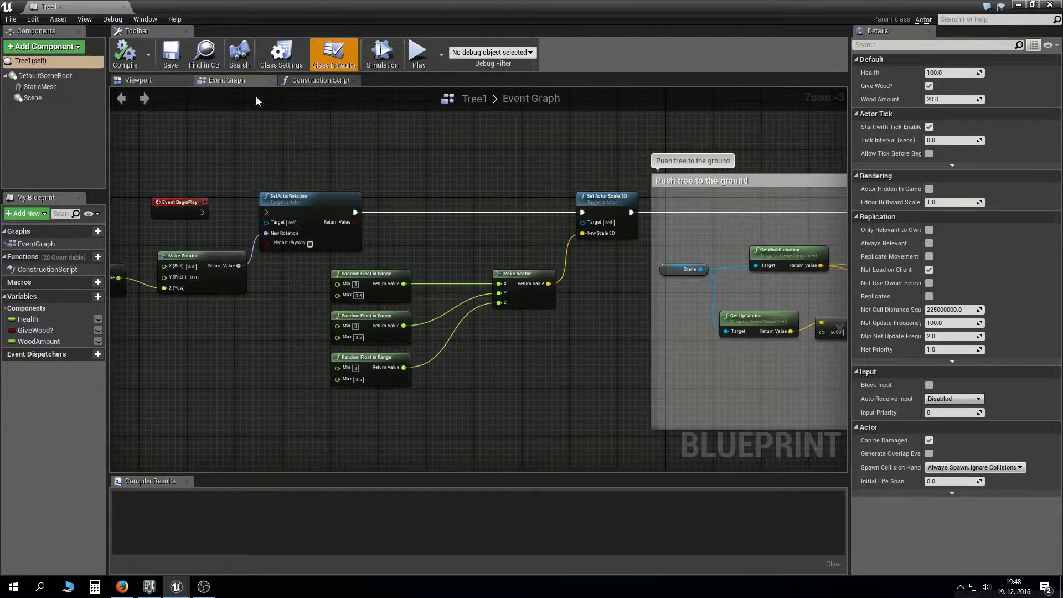
pyautogui.click(280, 226)
pyautogui.scroll(-2, 367, 241)
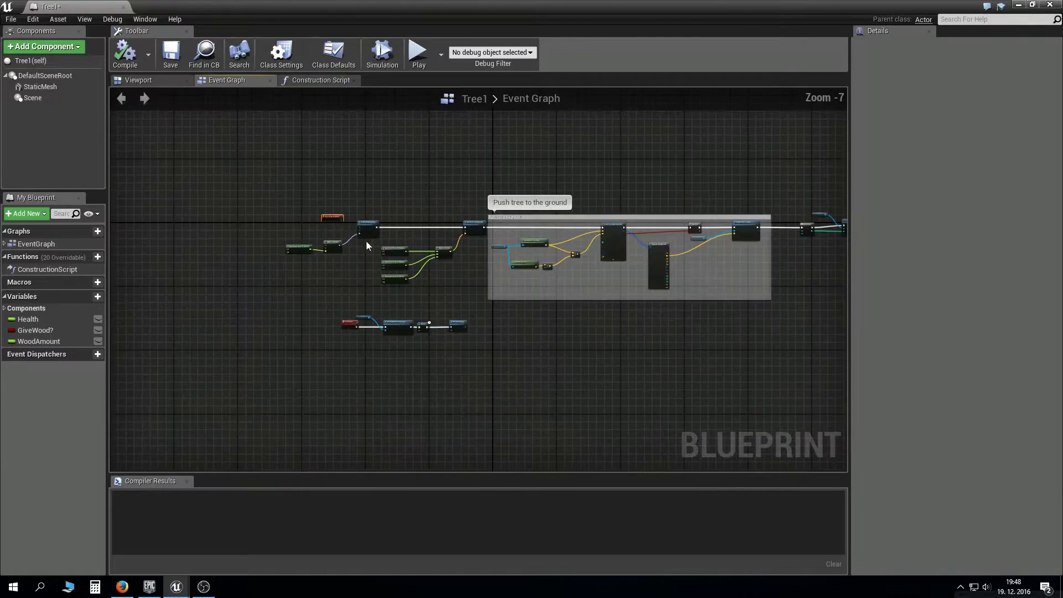
pyautogui.scroll(1, 367, 241)
pyautogui.moveTo(387, 360); pyautogui.dragTo(387, 249, button='right')
pyautogui.moveTo(560, 217); pyautogui.dragTo(153, 272, button='right')
pyautogui.moveTo(559, 244); pyautogui.dragTo(154, 271, button='right')
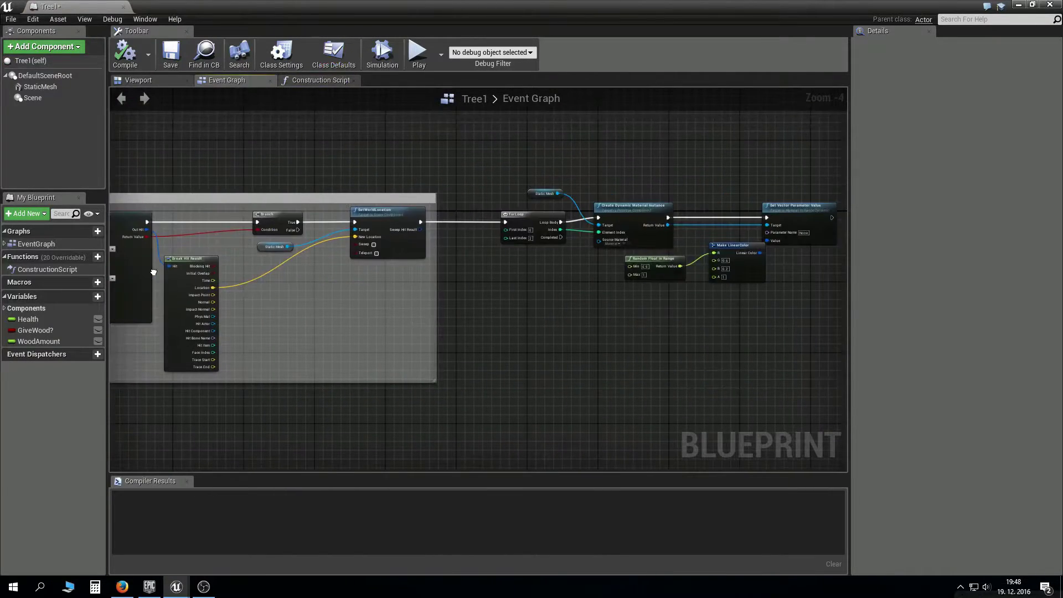
# - Inspect Tree1's tree mesh in the Viewport and its Construction Script, then close the blueprint
pyautogui.click(139, 80)
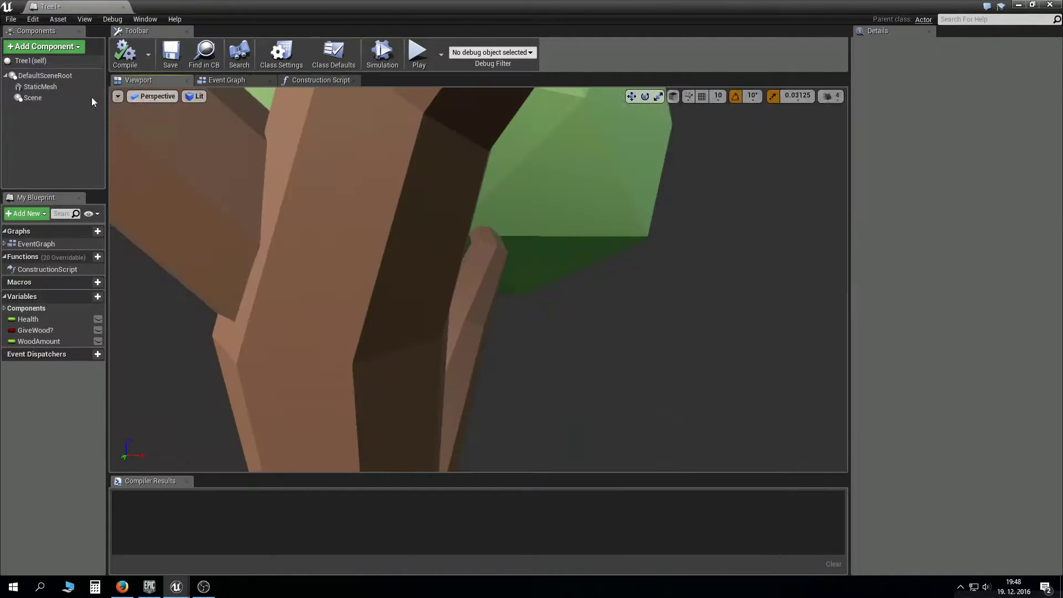
pyautogui.scroll(-5, 421, 277)
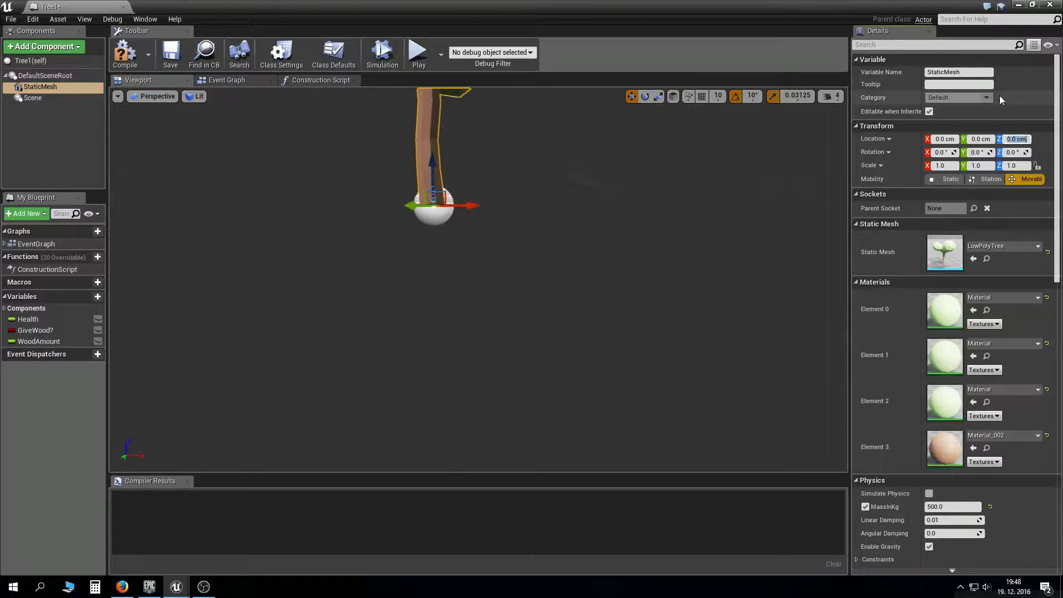
pyautogui.click(318, 81)
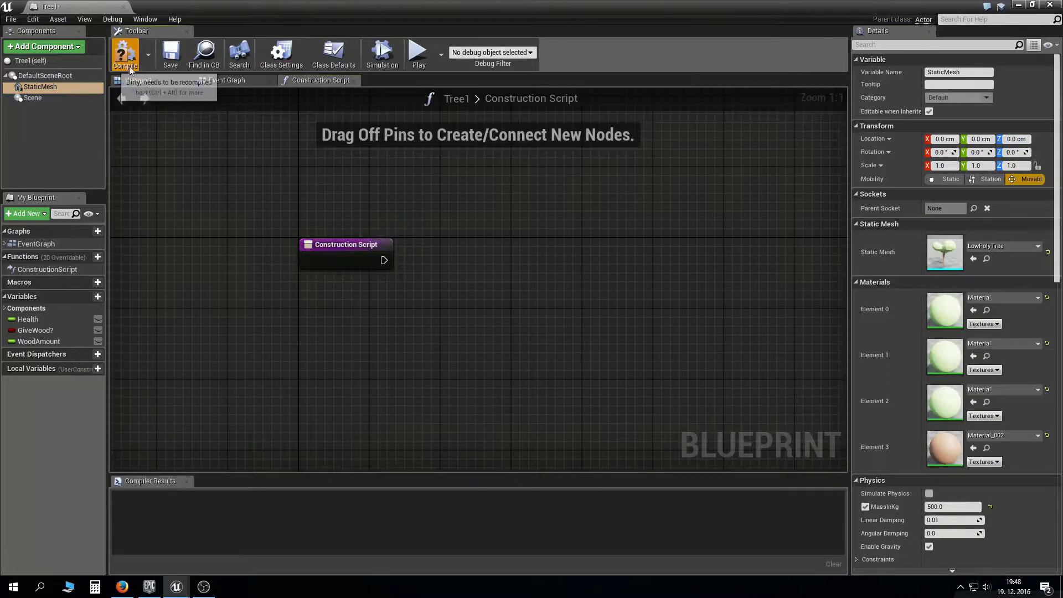
pyautogui.click(1050, 5)
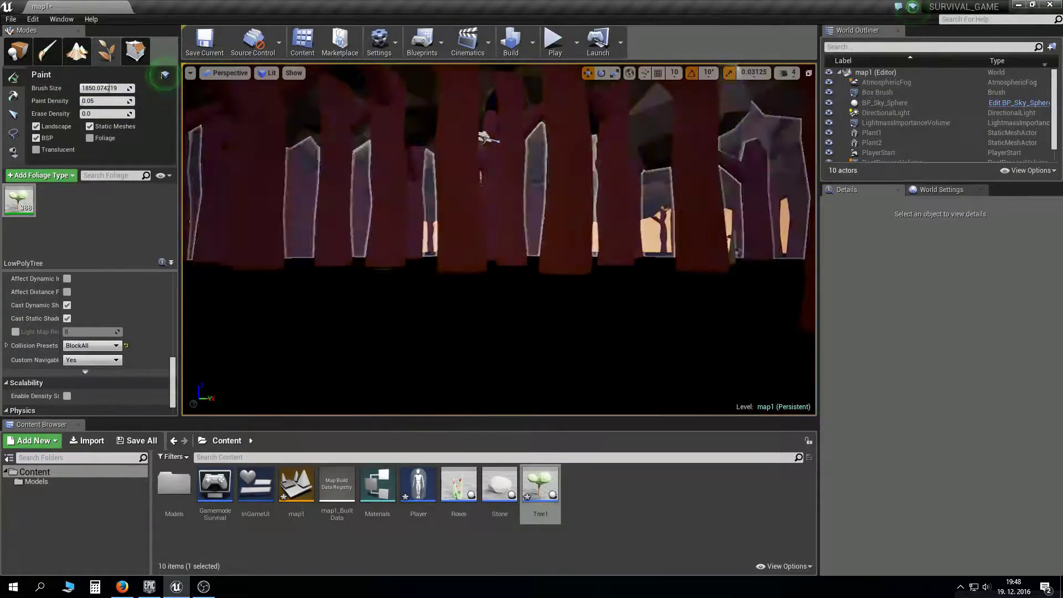
# - Open the Player blueprint and start a fullscreen play test, walking among the trees
pyautogui.doubleClick(419, 515)
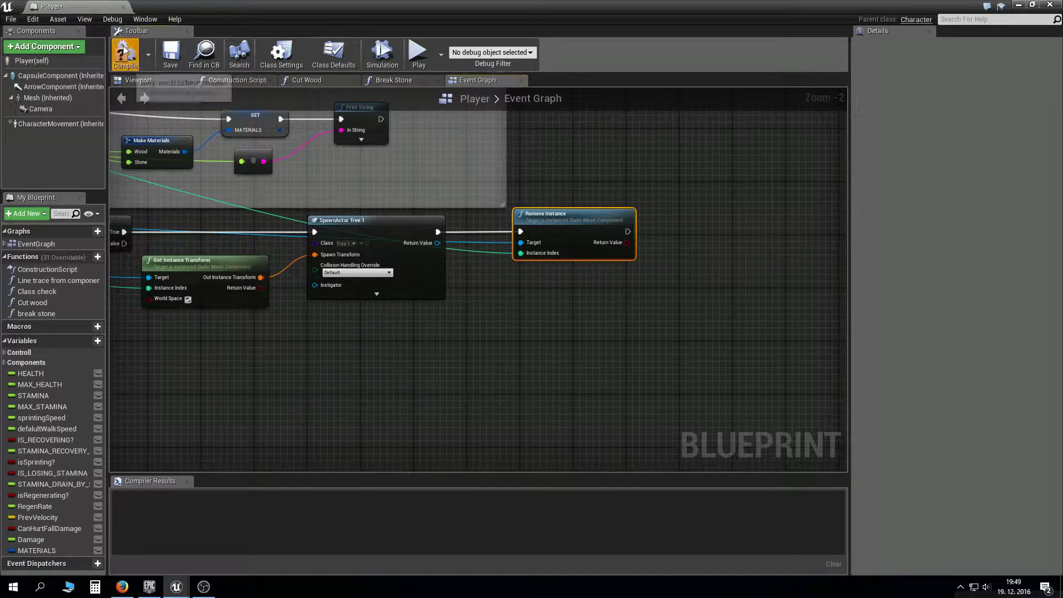
pyautogui.hotkey('alt', 'p')
pyautogui.press('F11')
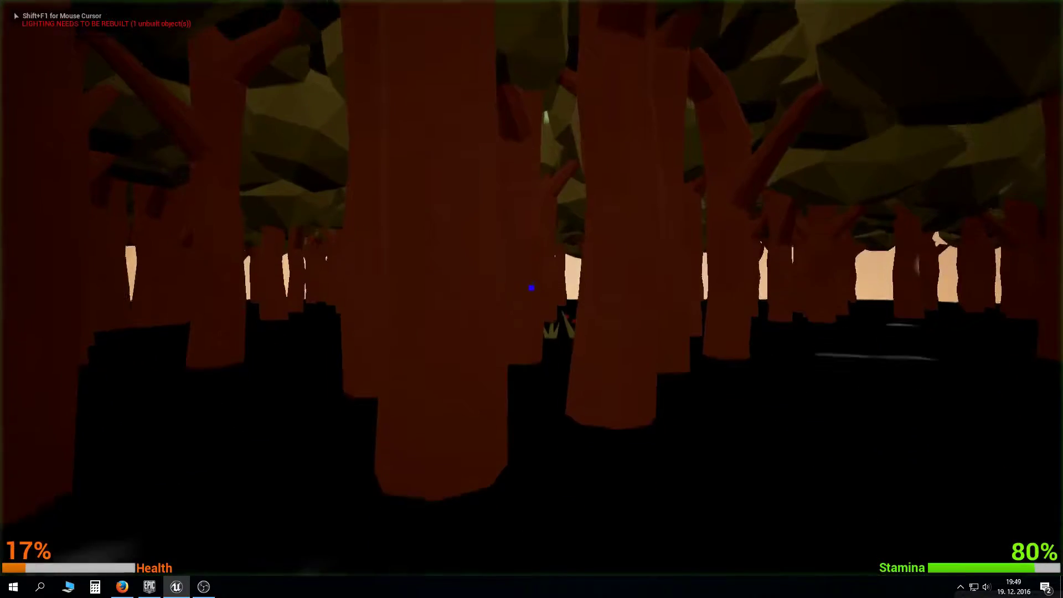
pyautogui.press('w')
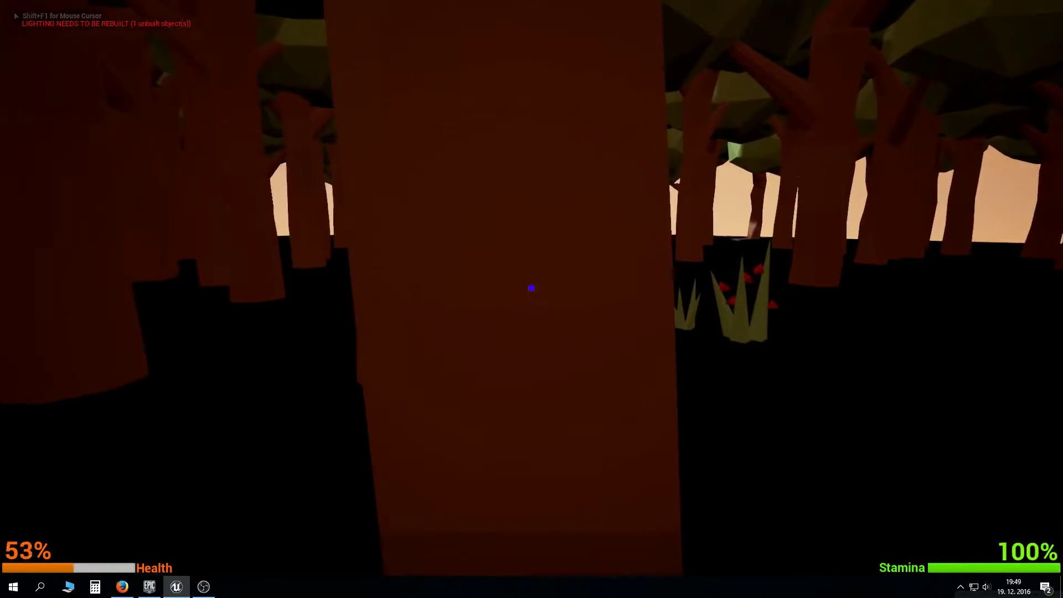
# - Fire line traces at several tree trunks while moving around, then stop the play test
pyautogui.click(532, 288)
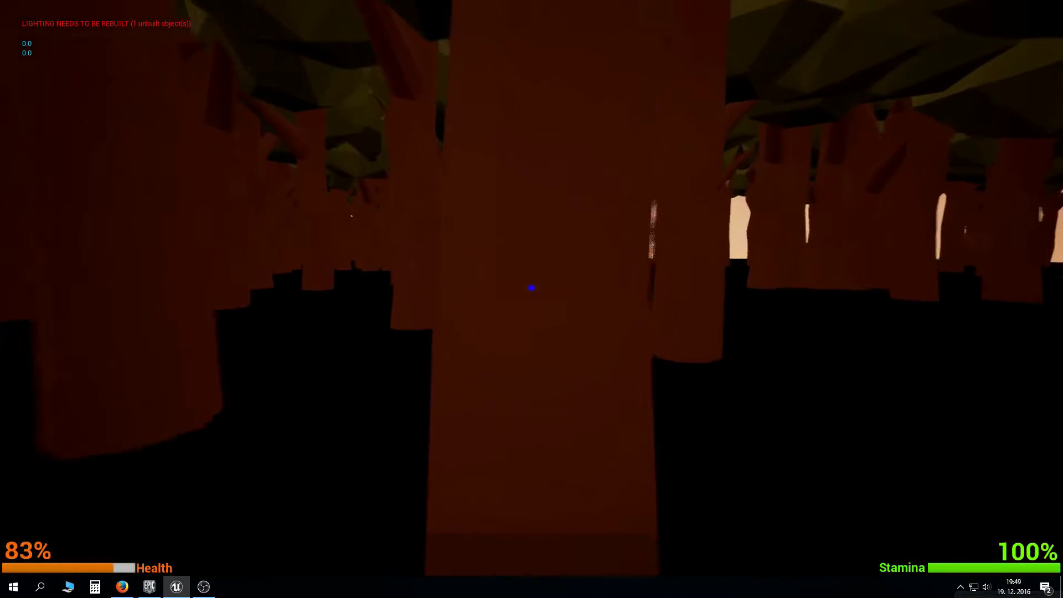
pyautogui.press('w')
pyautogui.click(532, 288)
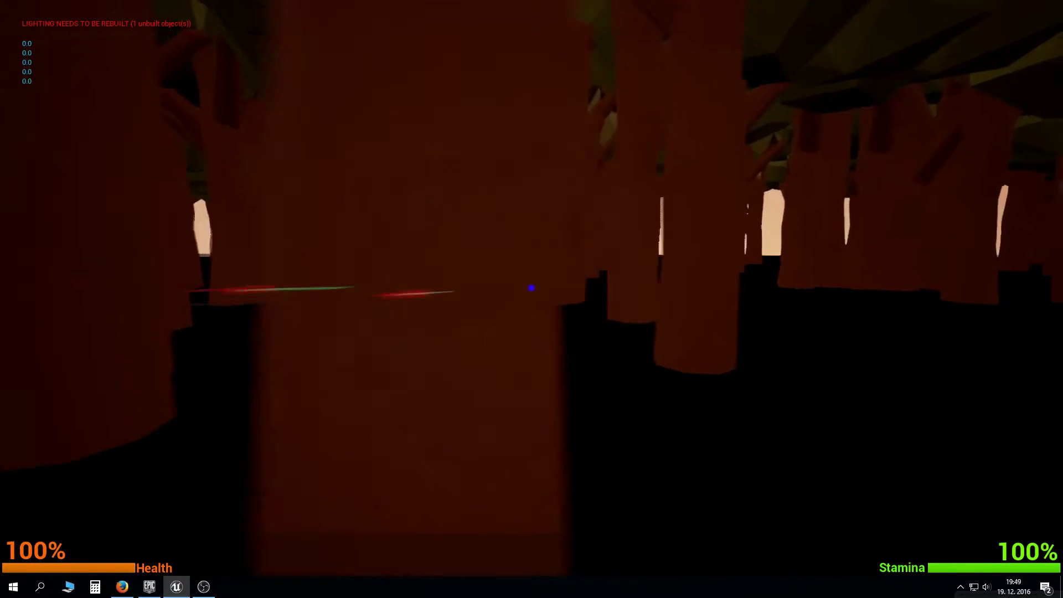
pyautogui.click(532, 287)
pyautogui.click(531, 287)
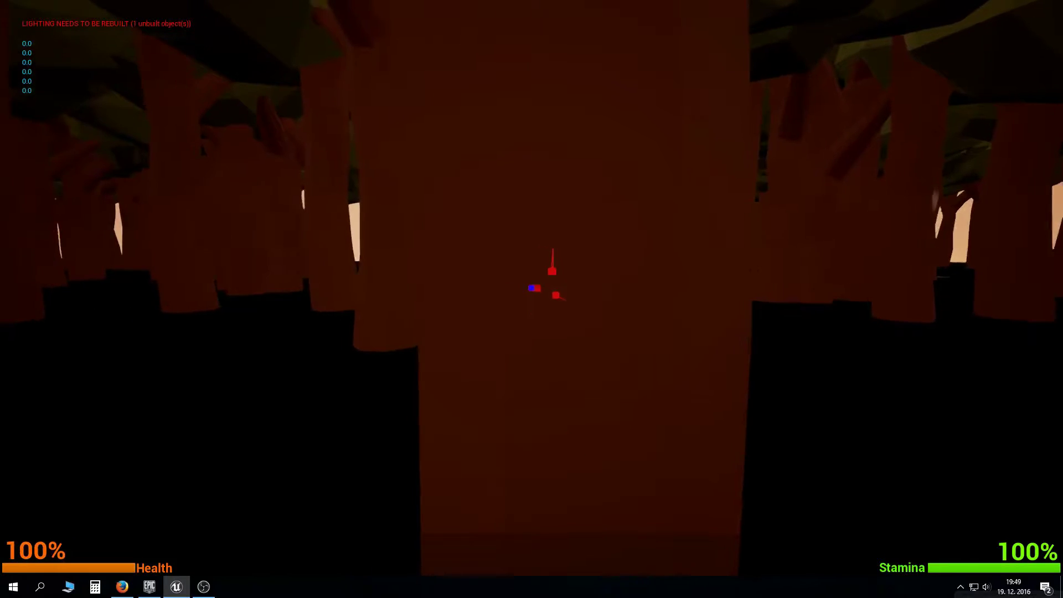
pyautogui.click(532, 288)
pyautogui.press('s')
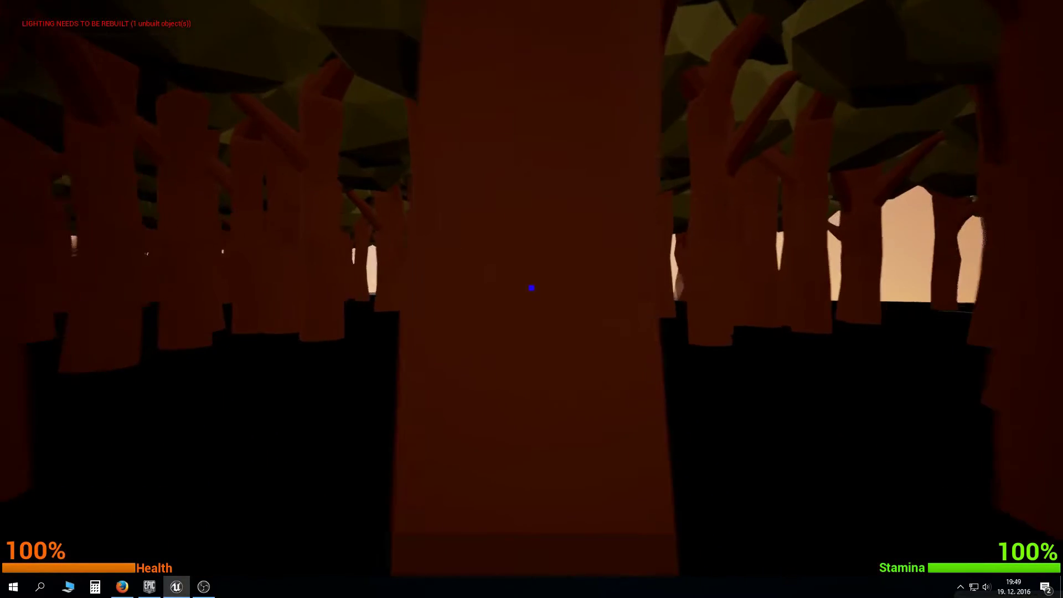
pyautogui.click(531, 288)
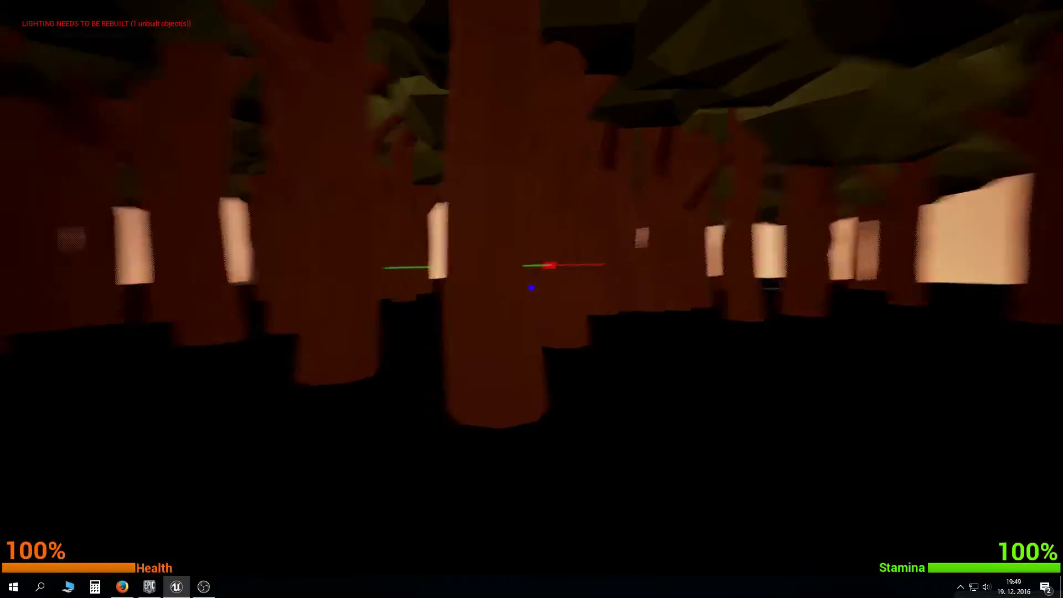
pyautogui.press('Escape')
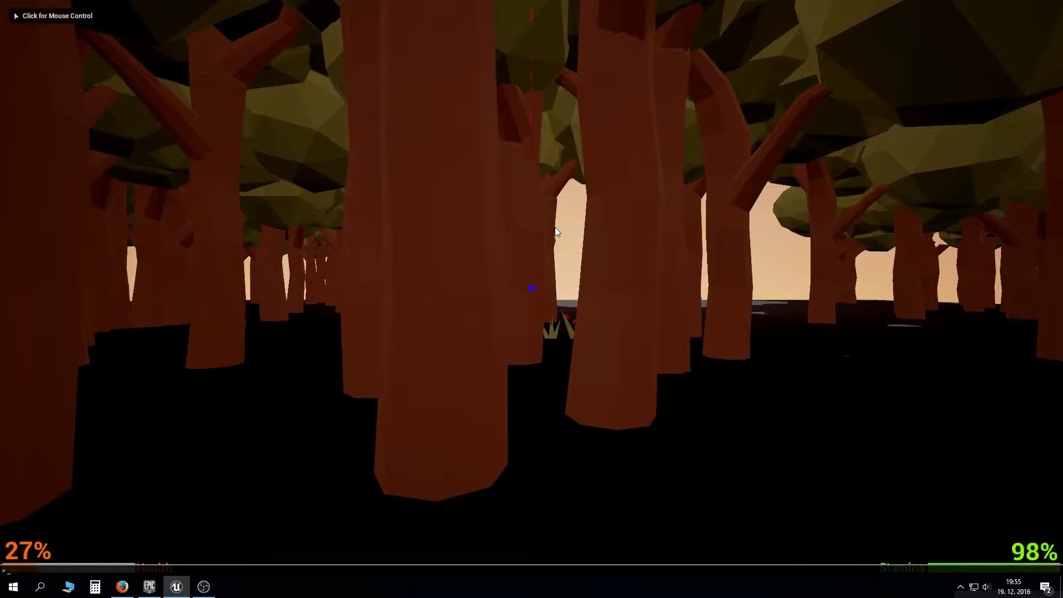
# - Type the stat unit command into the game console
pyautogui.write('stat UI')
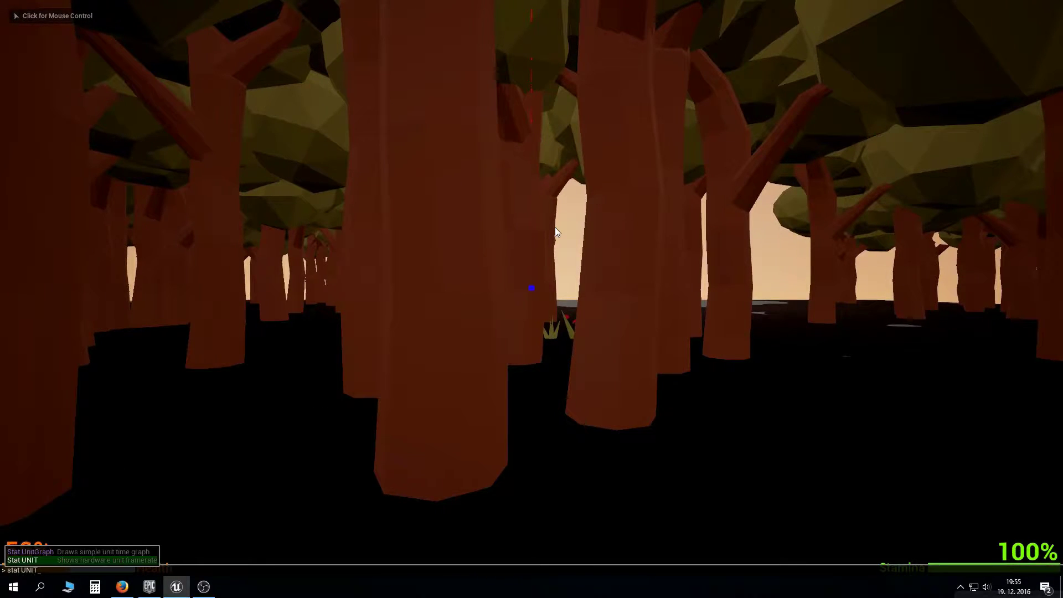
pyautogui.write('w')
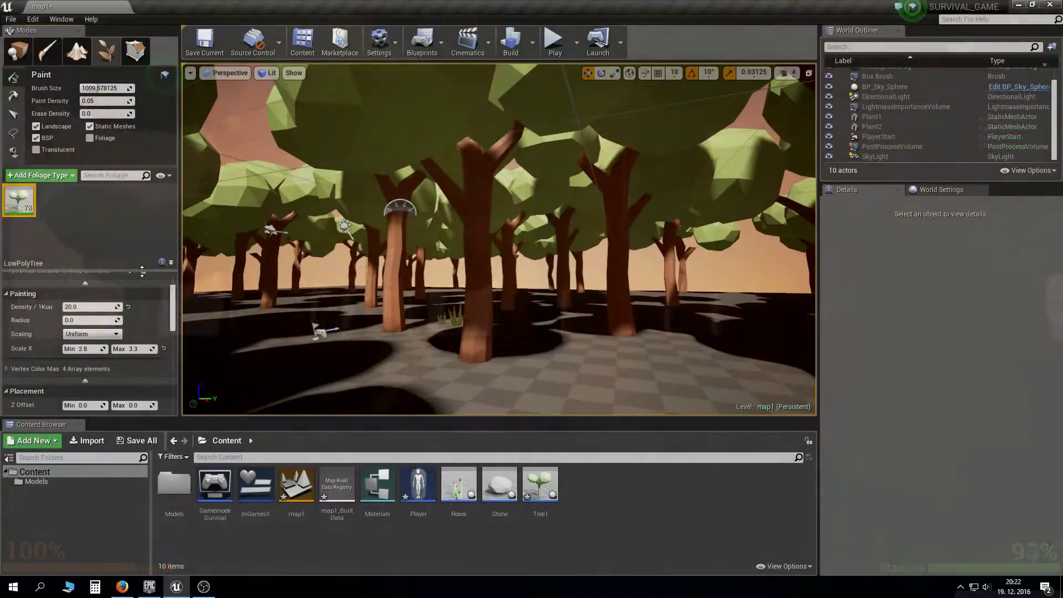
# - Enlarge the Modes panel and scroll through the LowPolyTree foliage settings
pyautogui.moveTo(142, 271); pyautogui.dragTo(142, 198)
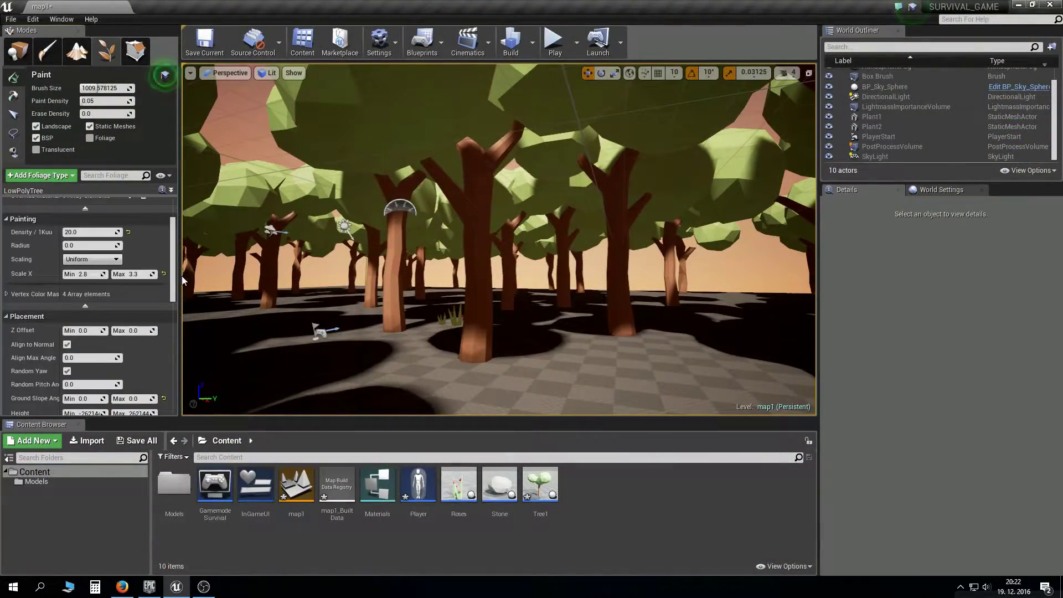
pyautogui.moveTo(184, 278); pyautogui.dragTo(379, 278)
pyautogui.scroll(-3, 201, 306)
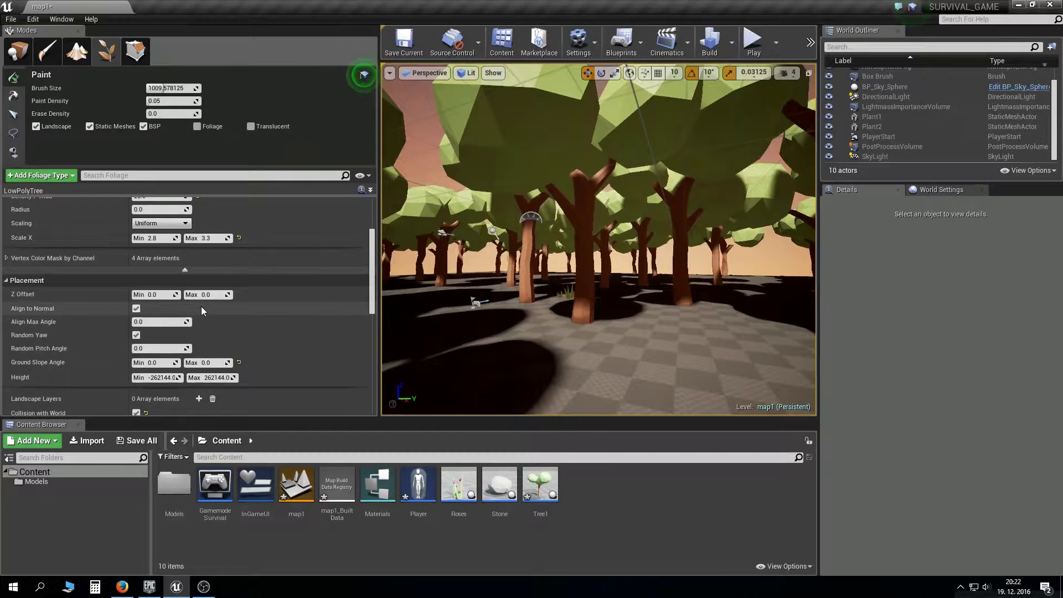
pyautogui.scroll(-1, 201, 306)
pyautogui.scroll(-1, 201, 307)
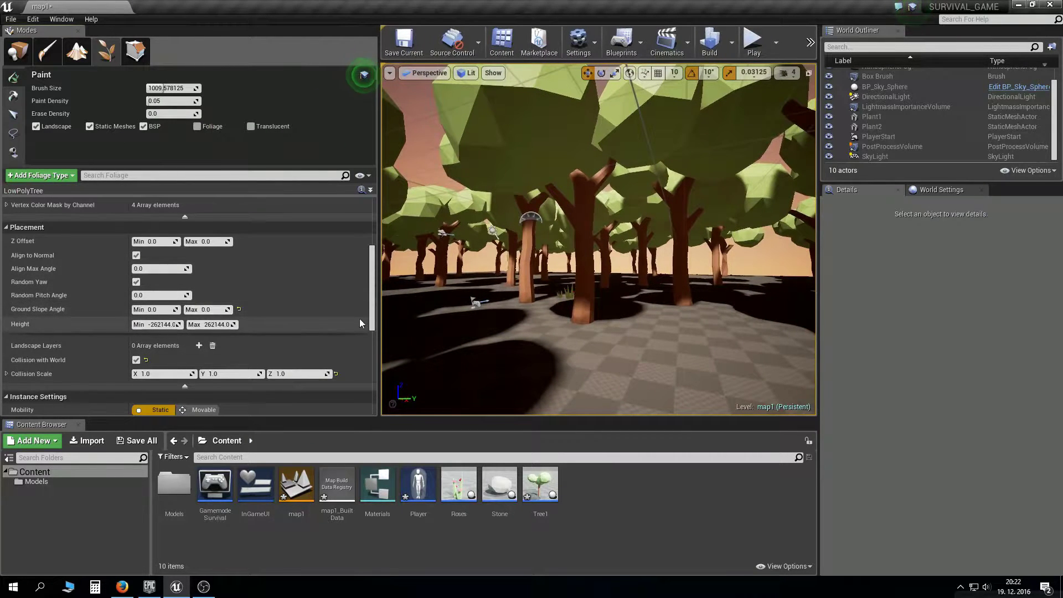
pyautogui.scroll(-2, 360, 318)
pyautogui.scroll(-1, 360, 318)
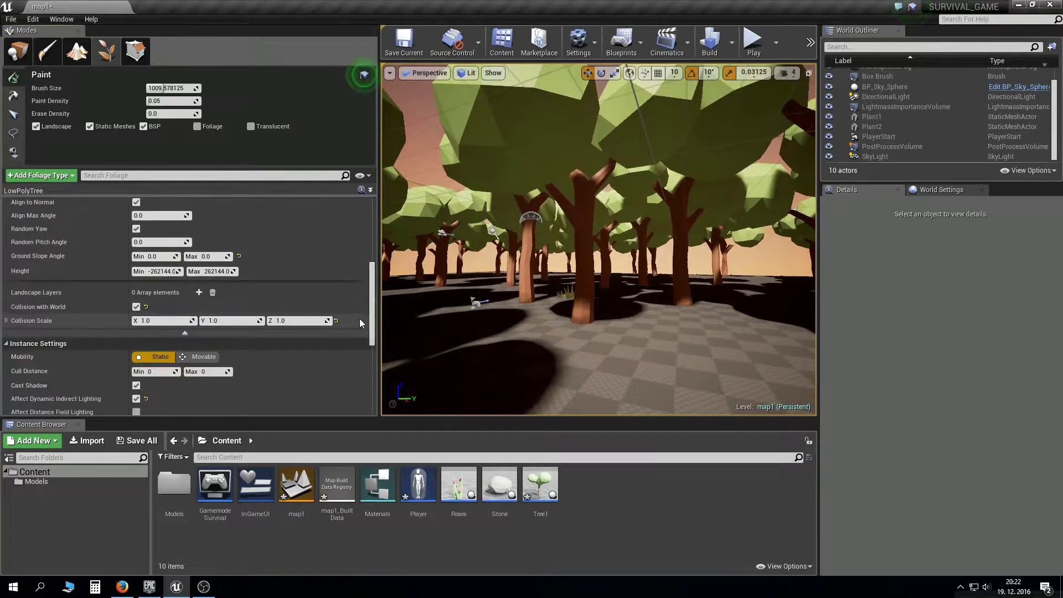
pyautogui.scroll(-4, 360, 318)
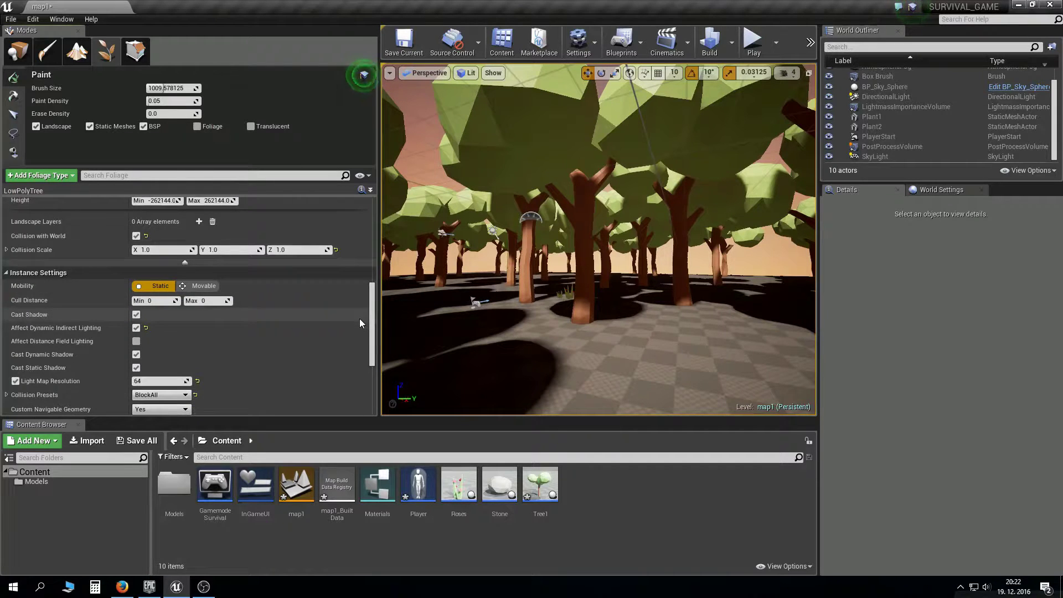
pyautogui.scroll(-3, 360, 317)
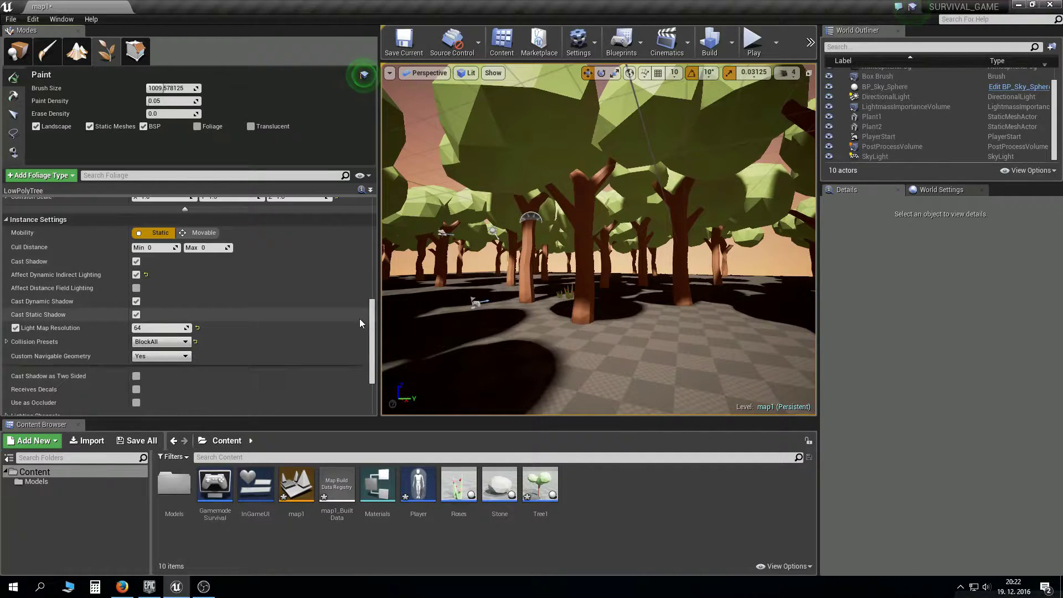
pyautogui.scroll(-3, 360, 322)
pyautogui.scroll(-2, 360, 323)
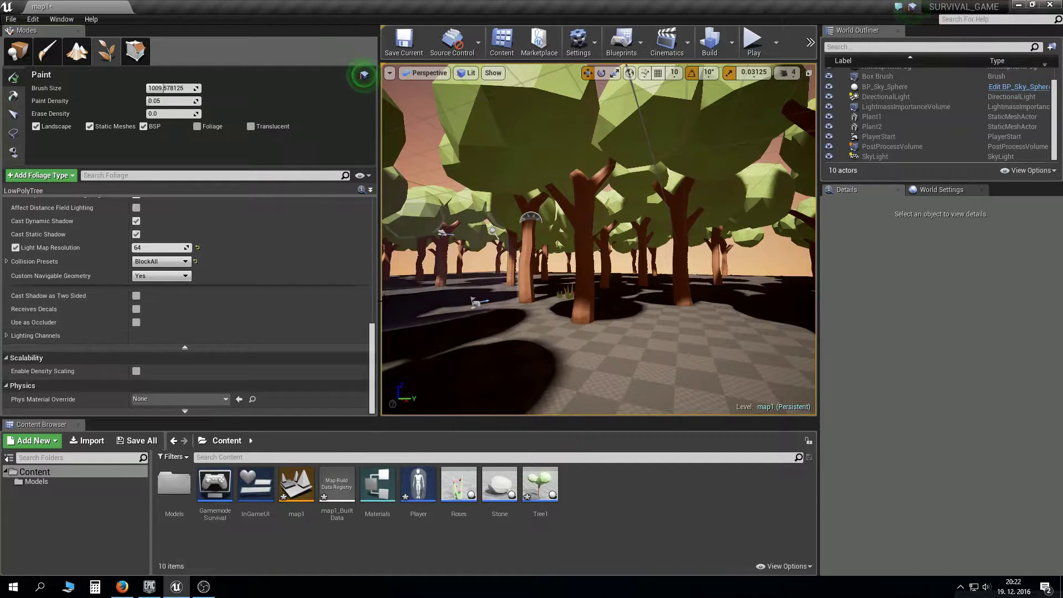
# - Widen the level viewport, fly among the trees, and run Build from the toolbar's Build menu
pyautogui.moveTo(380, 302); pyautogui.dragTo(210, 318)
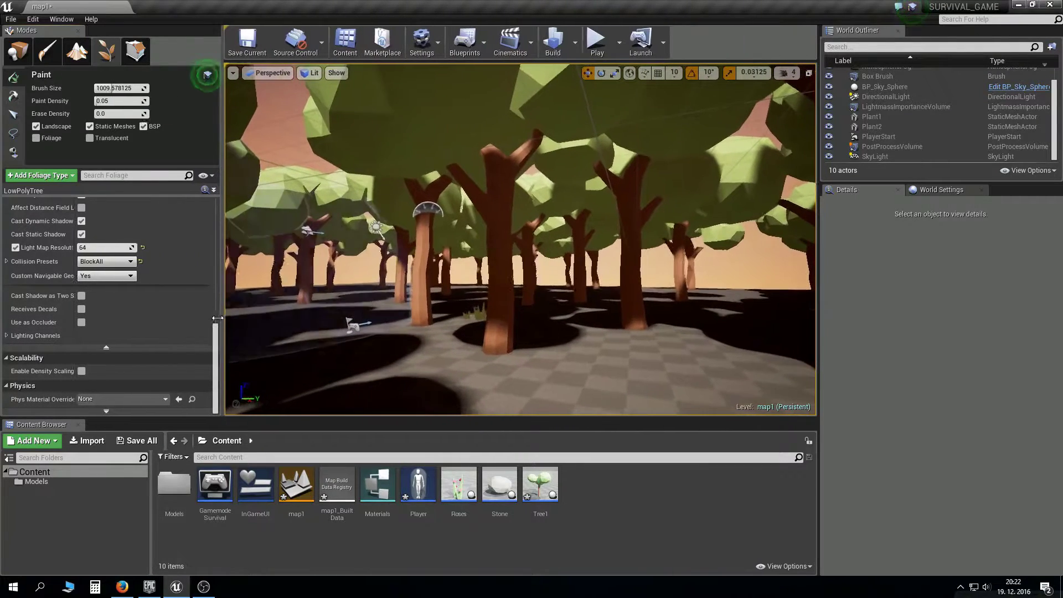
pyautogui.press('Up')
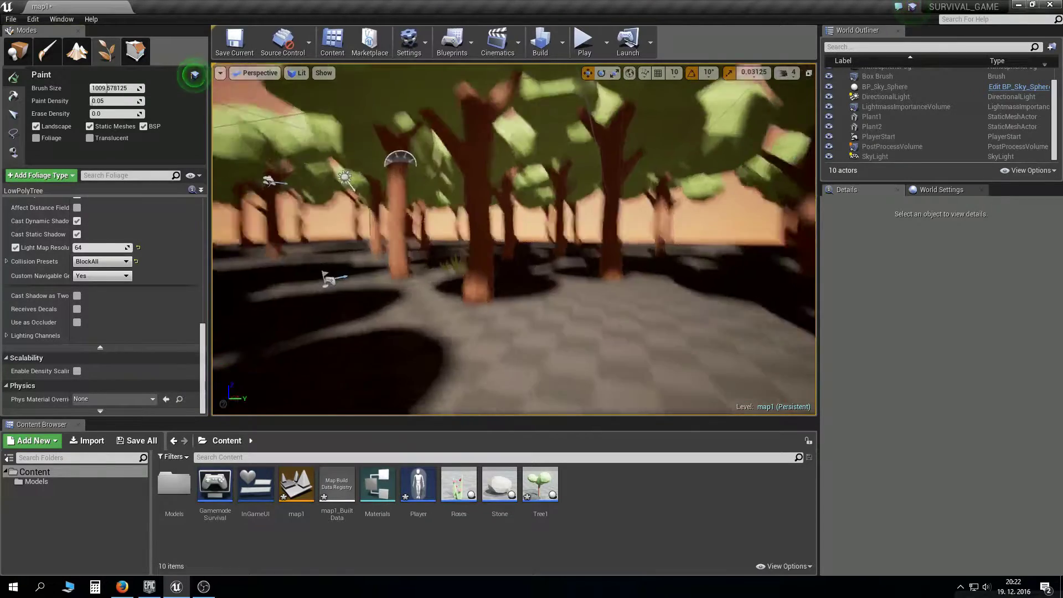
pyautogui.moveTo(209, 263)
pyautogui.mouseDown()
pyautogui.moveTo(72, 211)
pyautogui.moveTo(68, 282)
pyautogui.mouseUp()
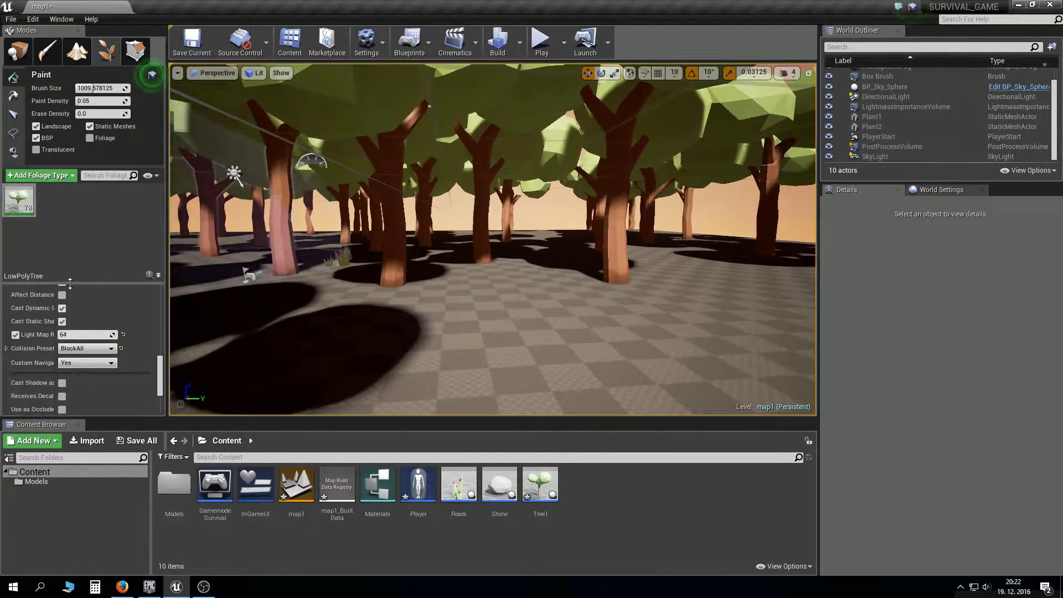
pyautogui.press('Up')
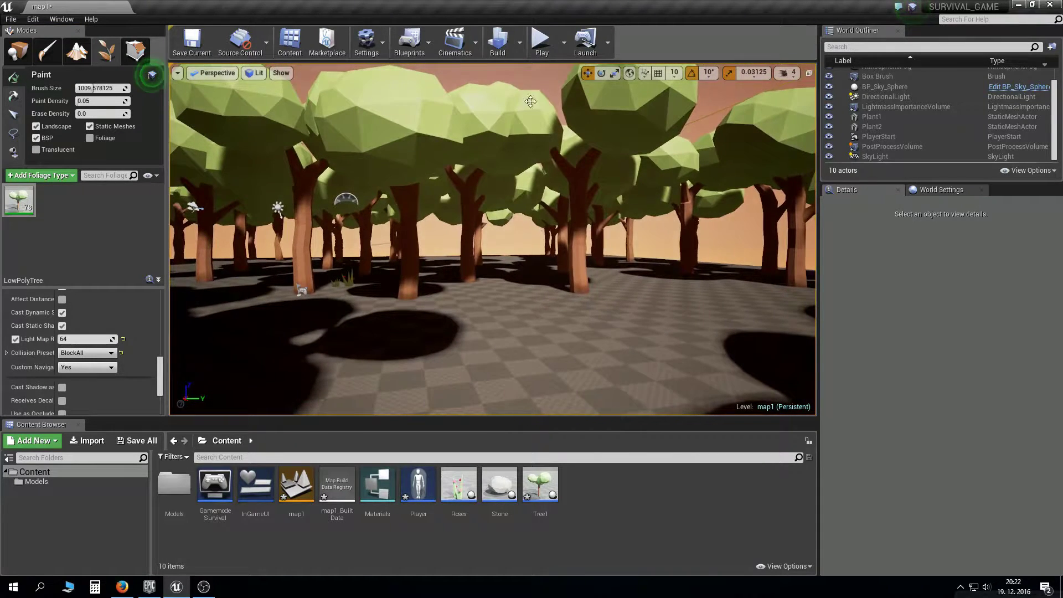
pyautogui.click(519, 55)
pyautogui.click(528, 72)
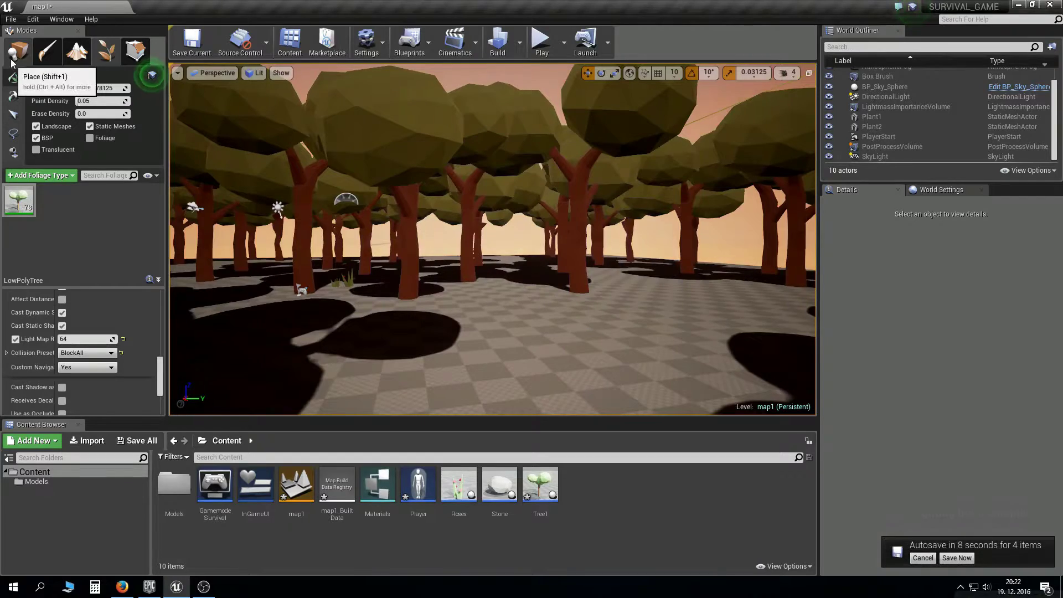
# - Save the level, then select the InstancedFoliageActor in Place mode and nudge it to X -2.87
pyautogui.click(957, 557)
pyautogui.hotkey('shift', '1')
pyautogui.moveTo(282, 177); pyautogui.dragTo(283, 122, button='right')
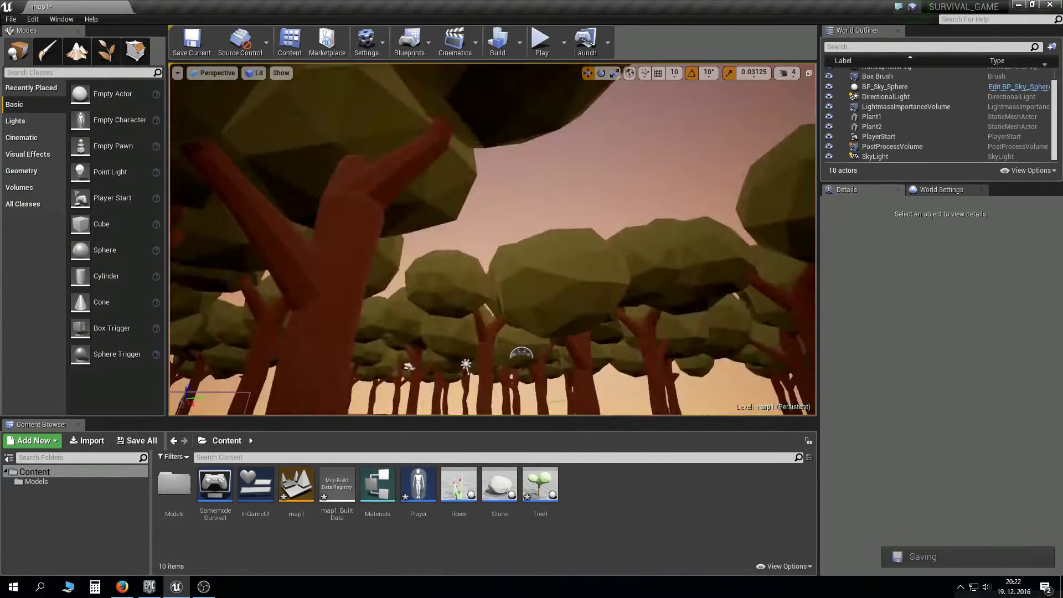
pyautogui.moveTo(642, 200); pyautogui.dragTo(642, 256, button='right')
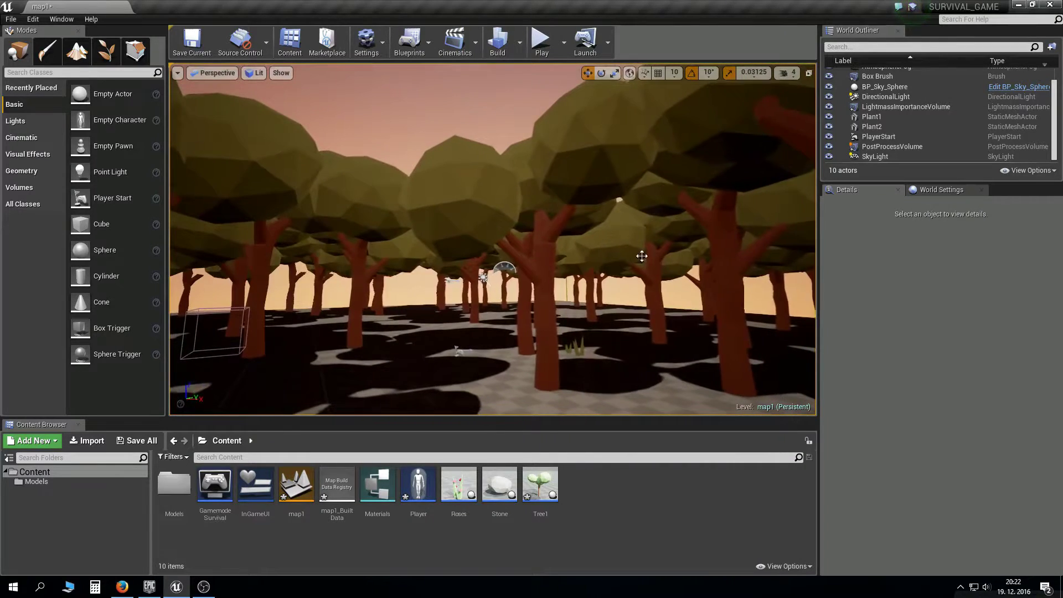
pyautogui.click(485, 214)
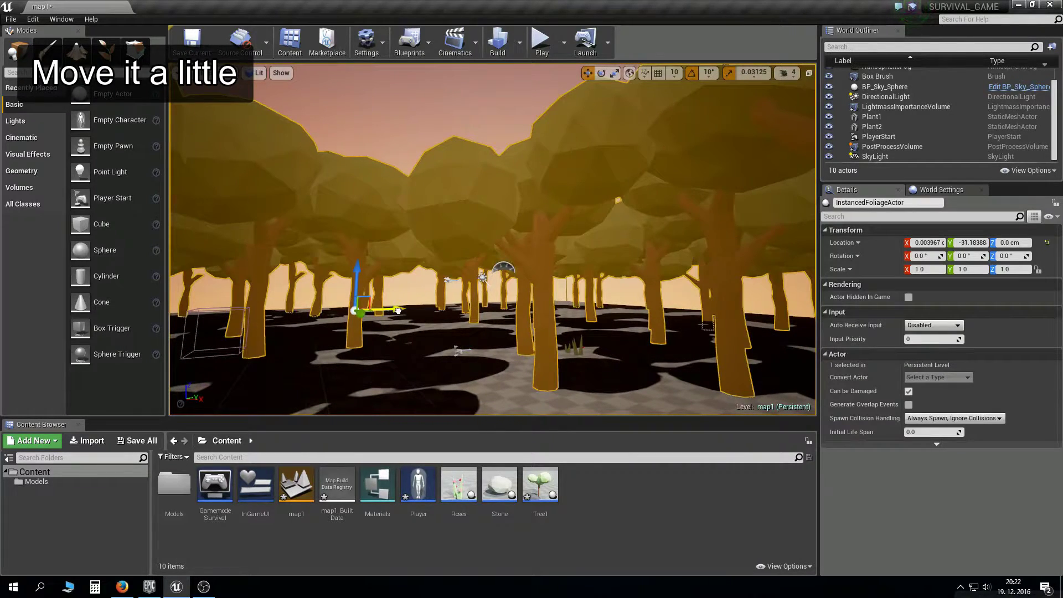
pyautogui.moveTo(398, 310); pyautogui.dragTo(397, 310)
# - Switch briefly to Landscape mode, return to Place mode, and start playing the level
pyautogui.click(78, 50)
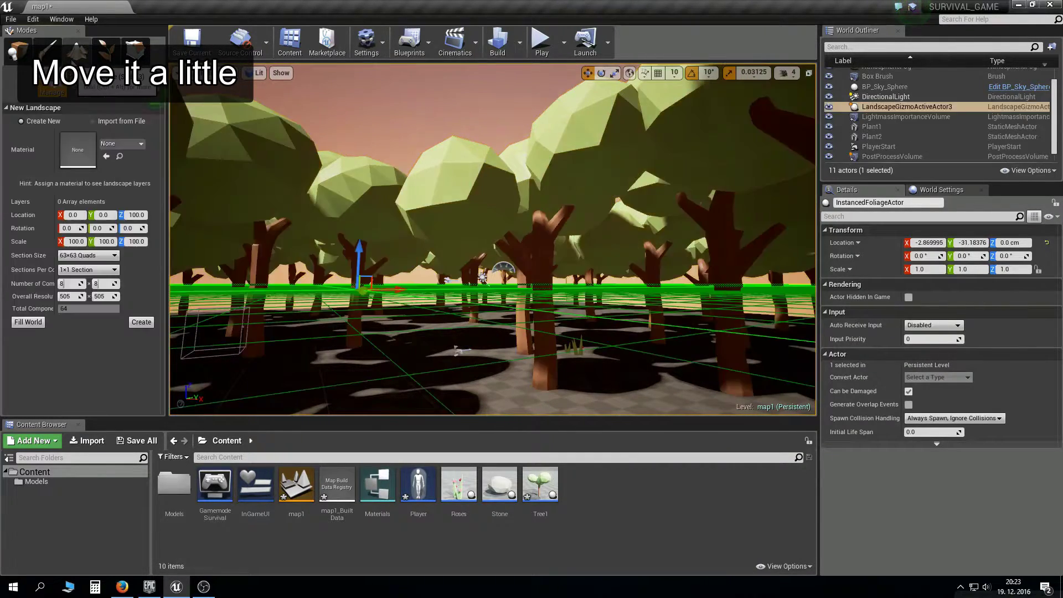
pyautogui.click(26, 53)
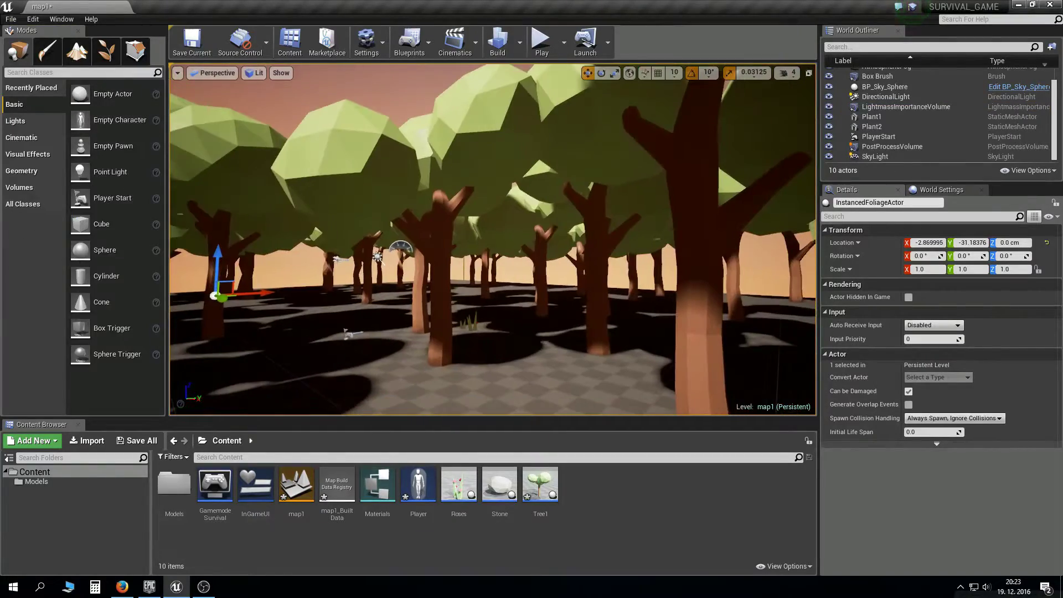
pyautogui.click(546, 66)
# - Go fullscreen, walk up to a nearby tree and fire three traces at its trunk
pyautogui.press('F11')
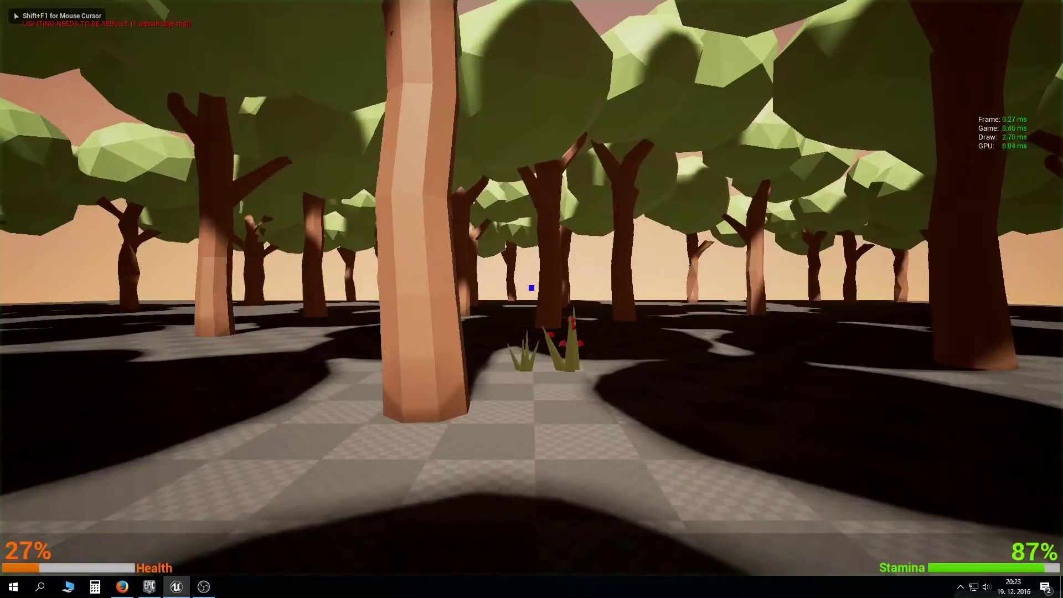
pyautogui.press('w')
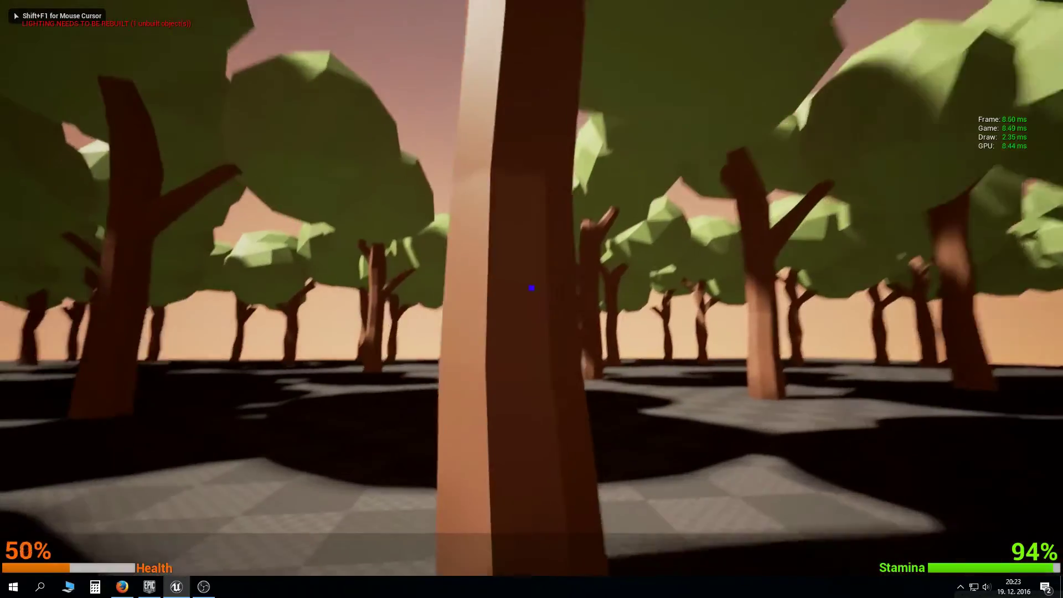
pyautogui.click(531, 288)
pyautogui.click(531, 288)
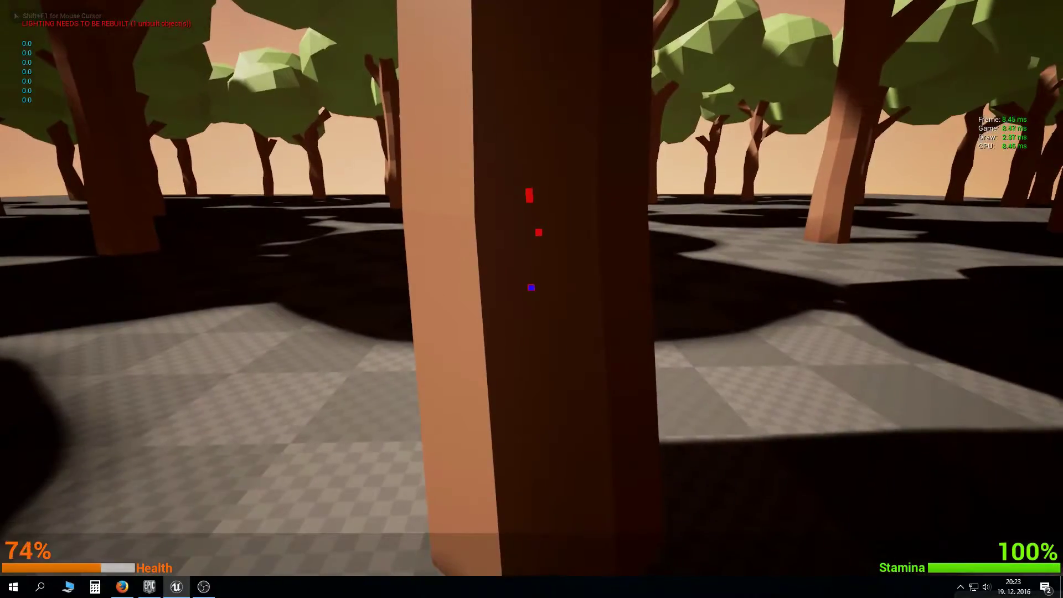
pyautogui.click(531, 287)
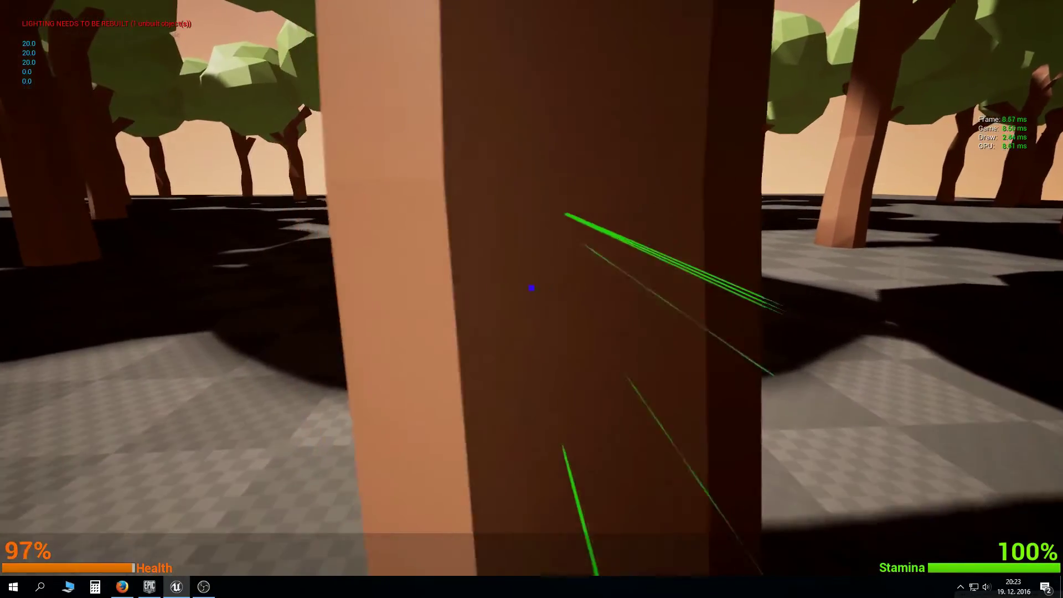
pyautogui.click(531, 287)
pyautogui.press('s')
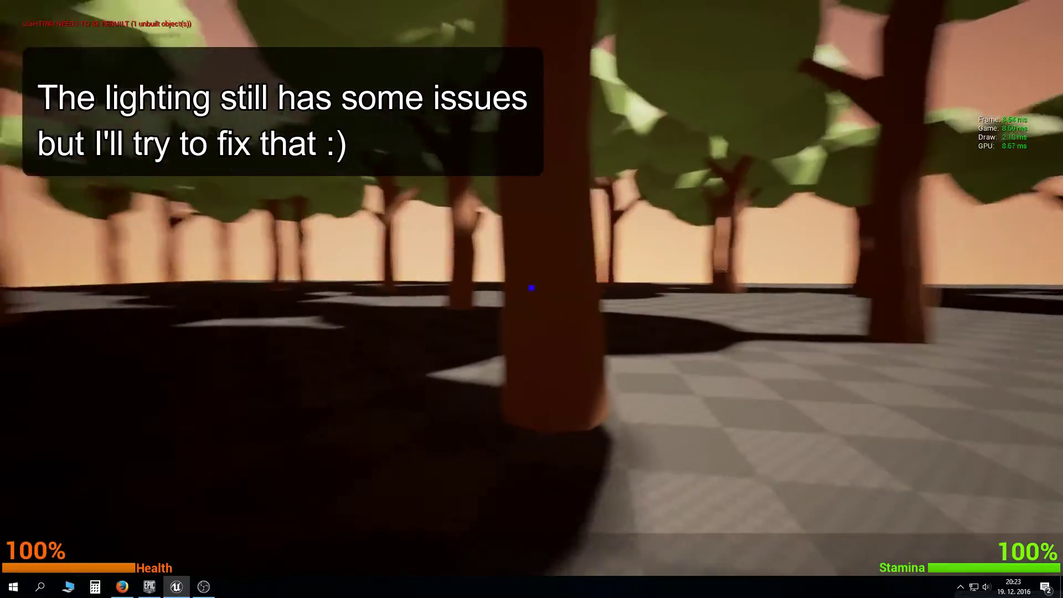
# - Keep shooting traces at further tree trunks while moving and sprinting across the forest
pyautogui.click(531, 287)
pyautogui.click(531, 287)
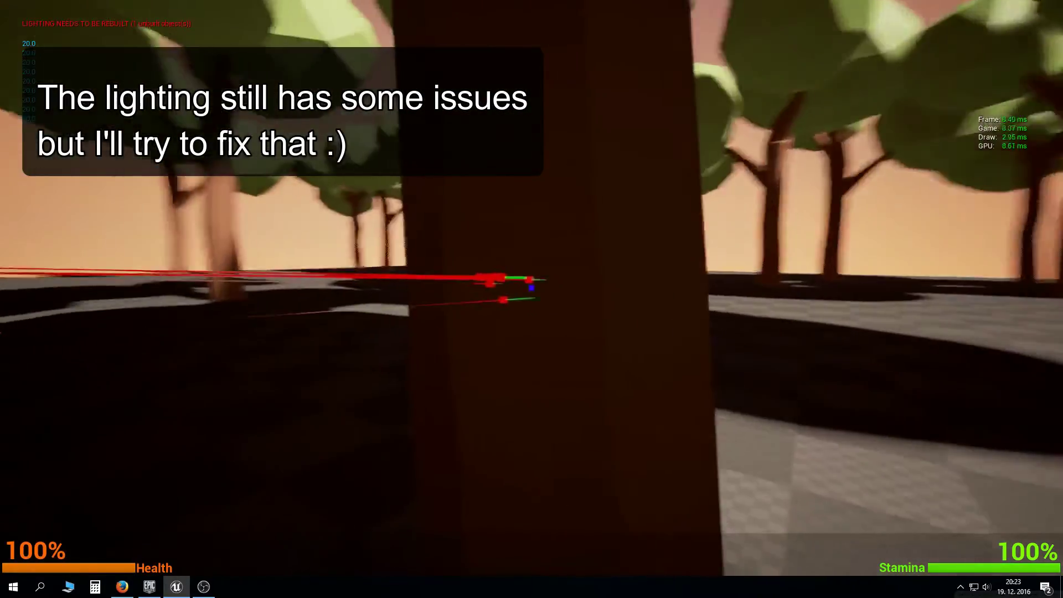
pyautogui.click(532, 287)
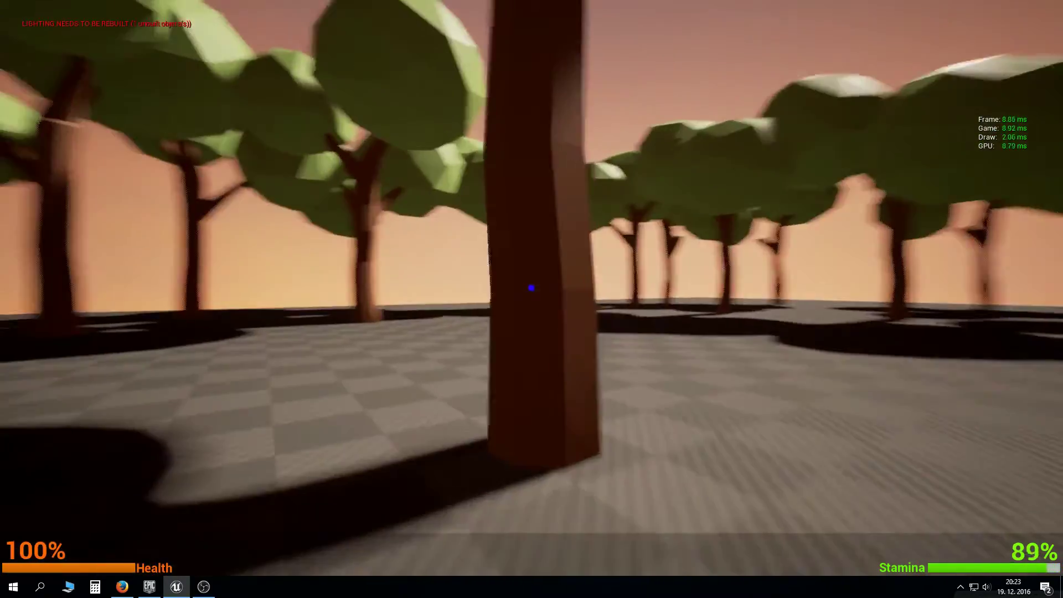
pyautogui.click(531, 288)
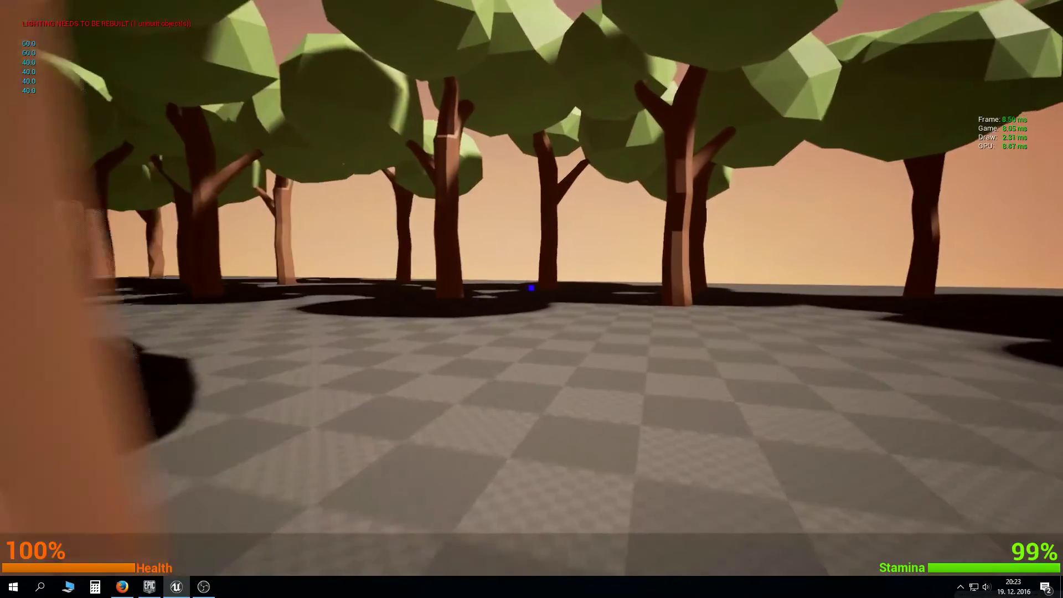
pyautogui.press('shift')
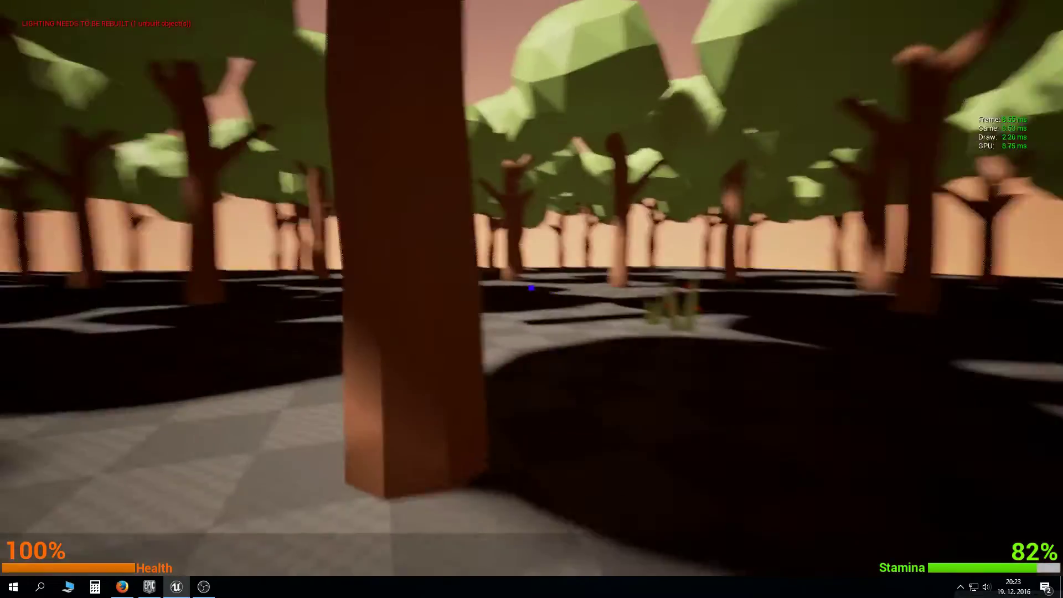
pyautogui.click(531, 288)
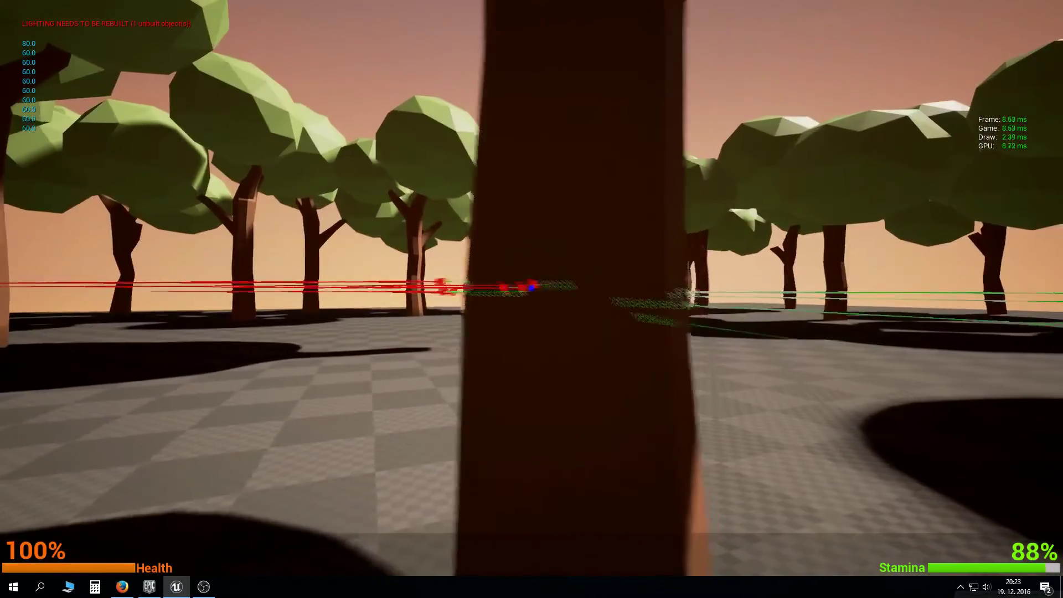
pyautogui.click(531, 288)
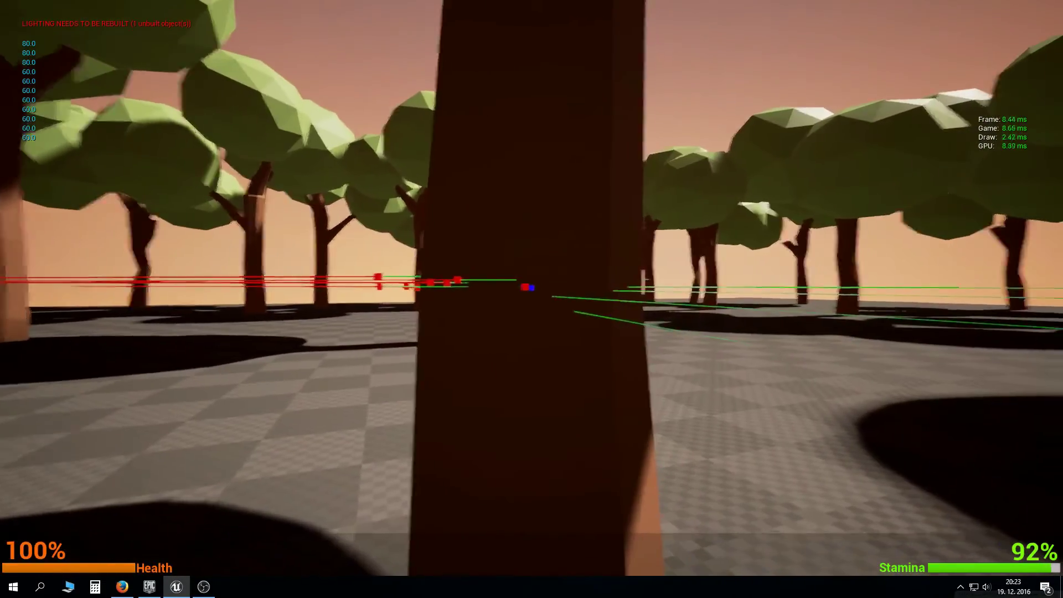